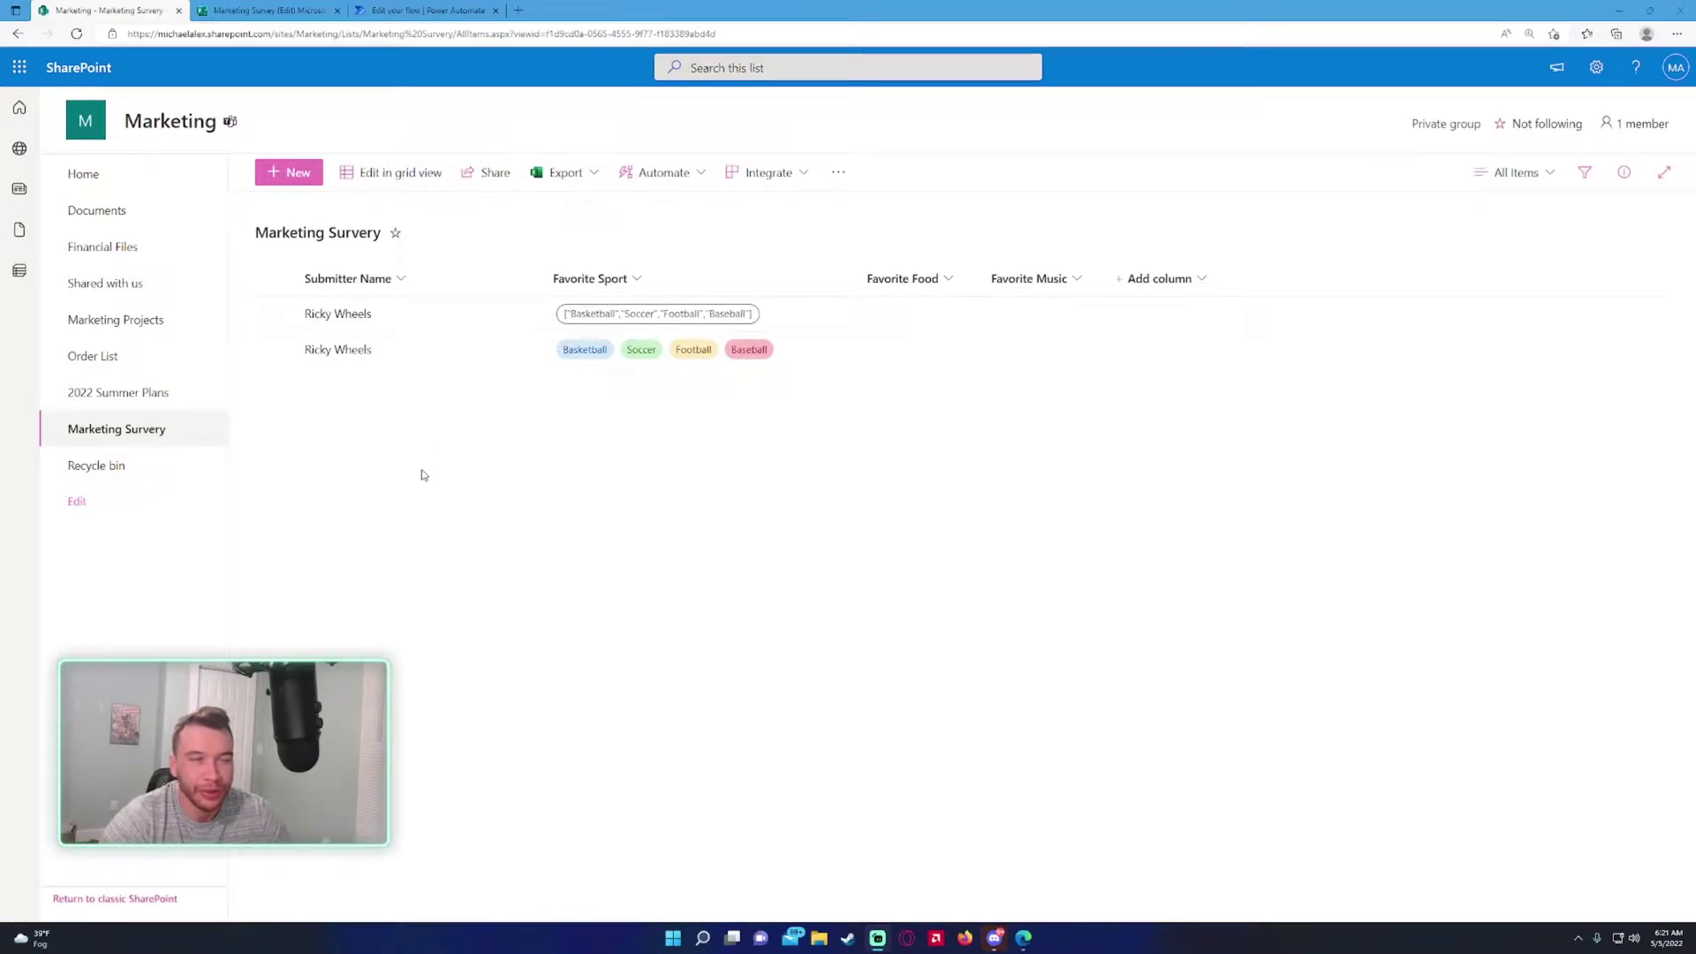
# Step: Glance at the Marketing Survey form tab, then return to the SharePoint Marketing Survery list
pyautogui.click(265, 10)
pyautogui.click(123, 7)
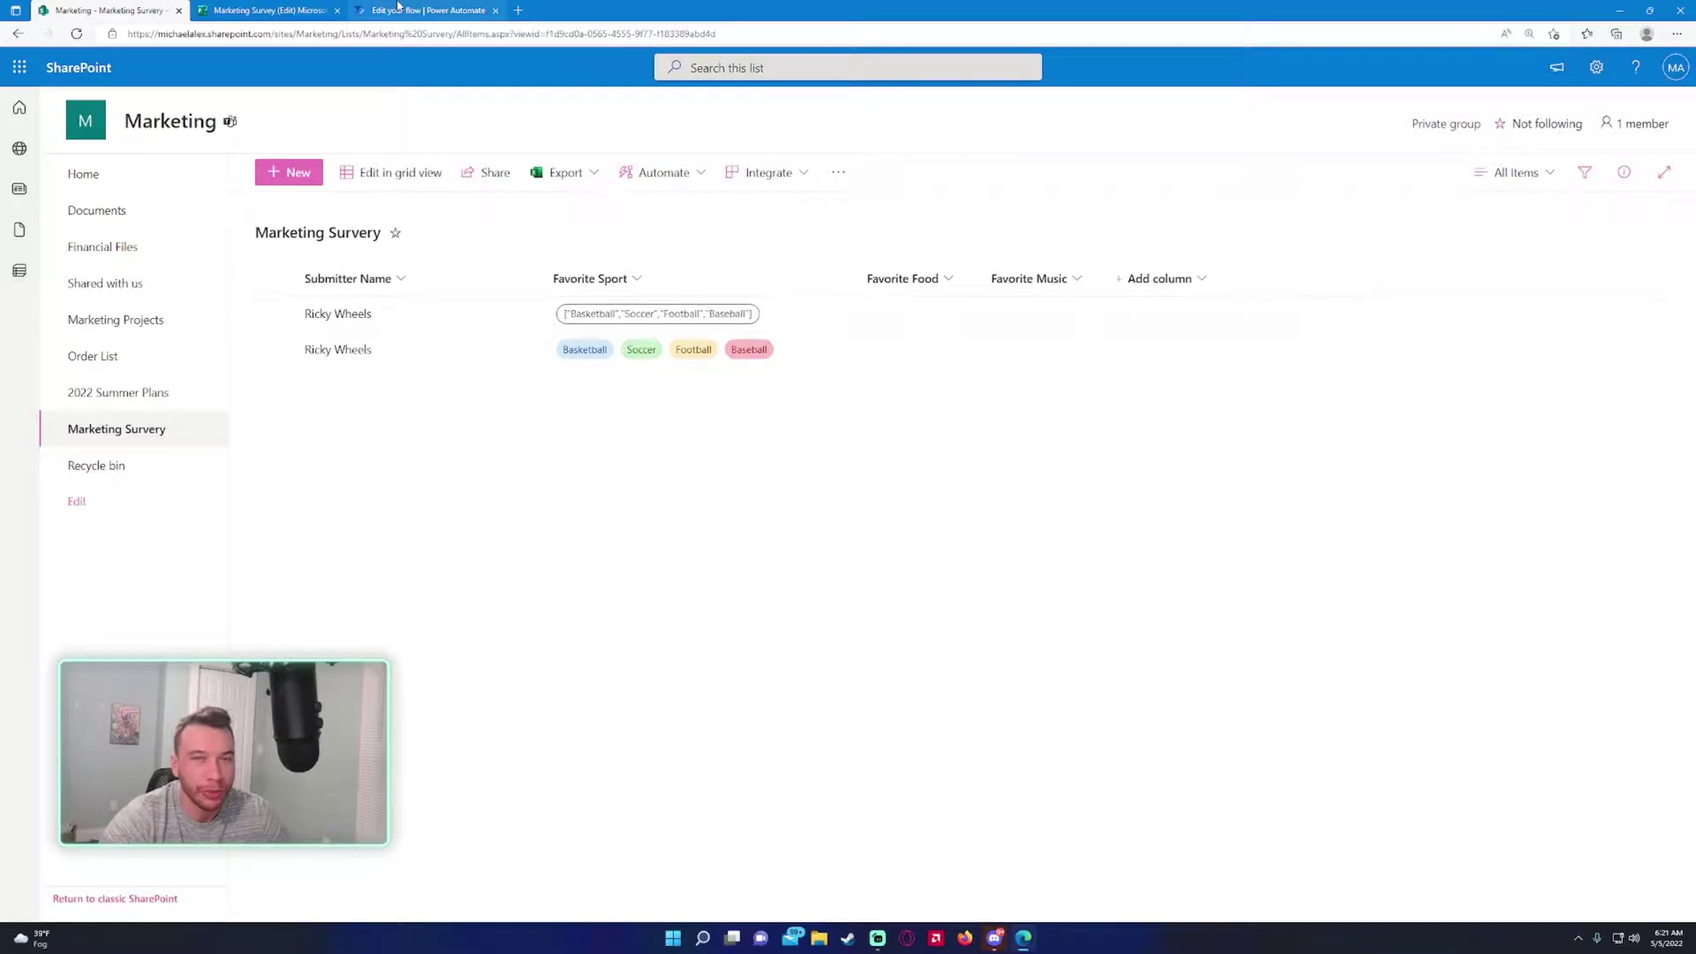
# Step: Scroll through the form's sport, food and music choice questions, checking the SharePoint list in between
pyautogui.click(265, 10)
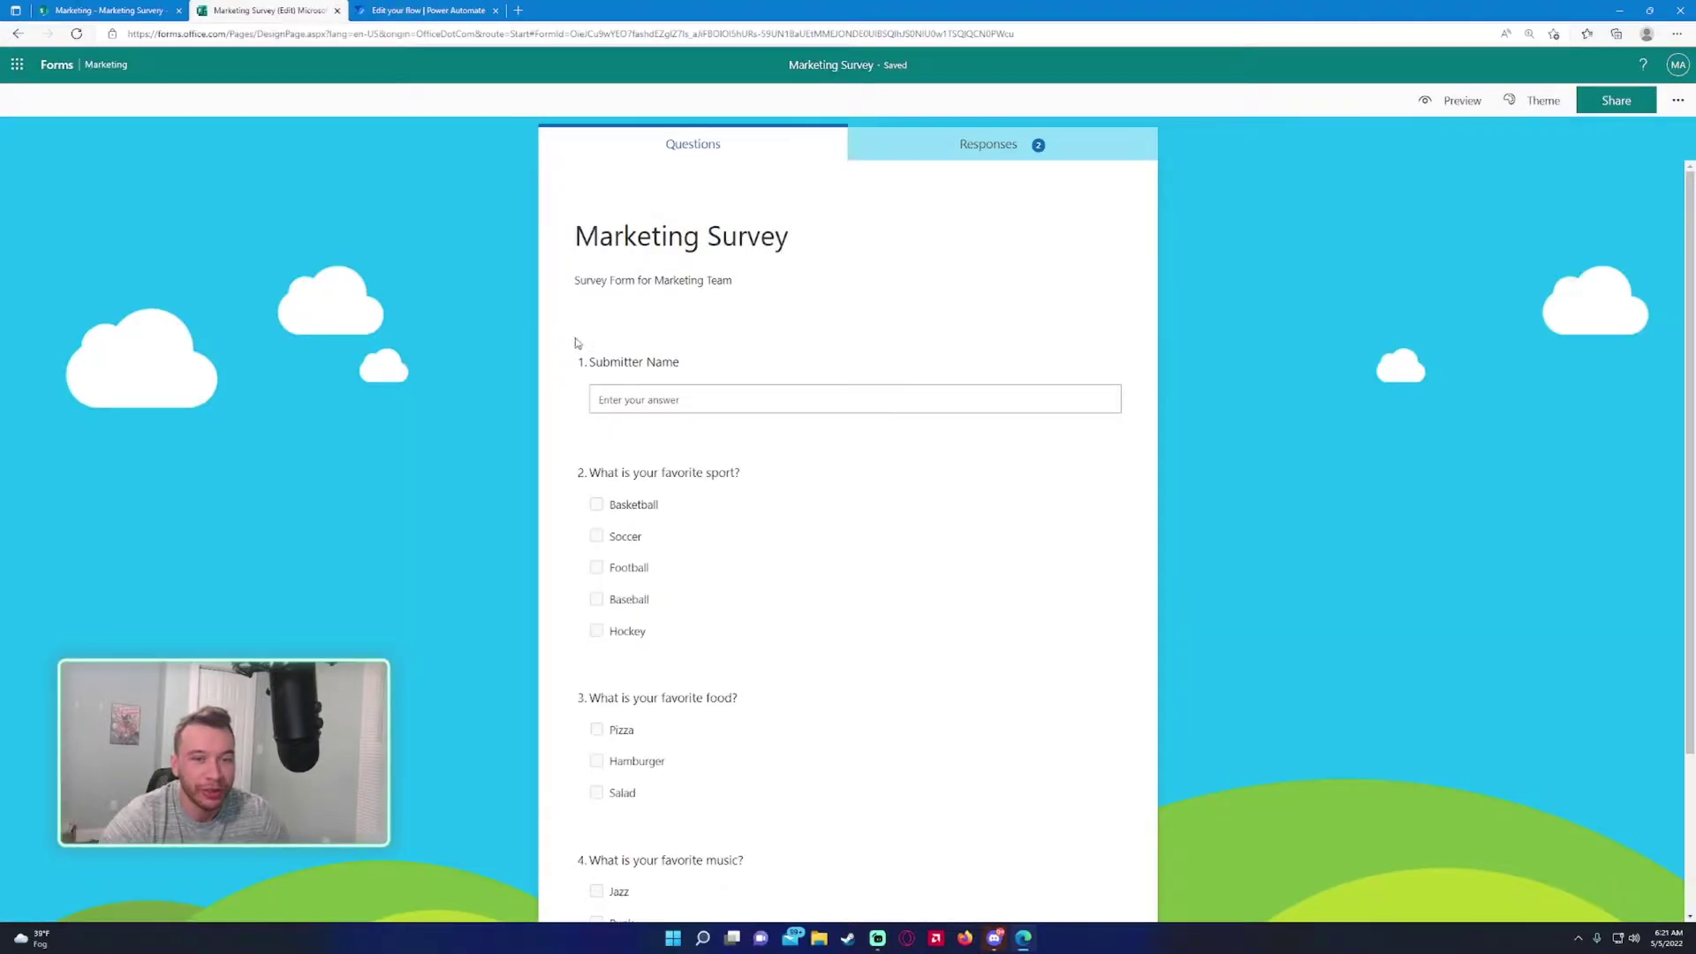
pyautogui.scroll(-2, 575, 343)
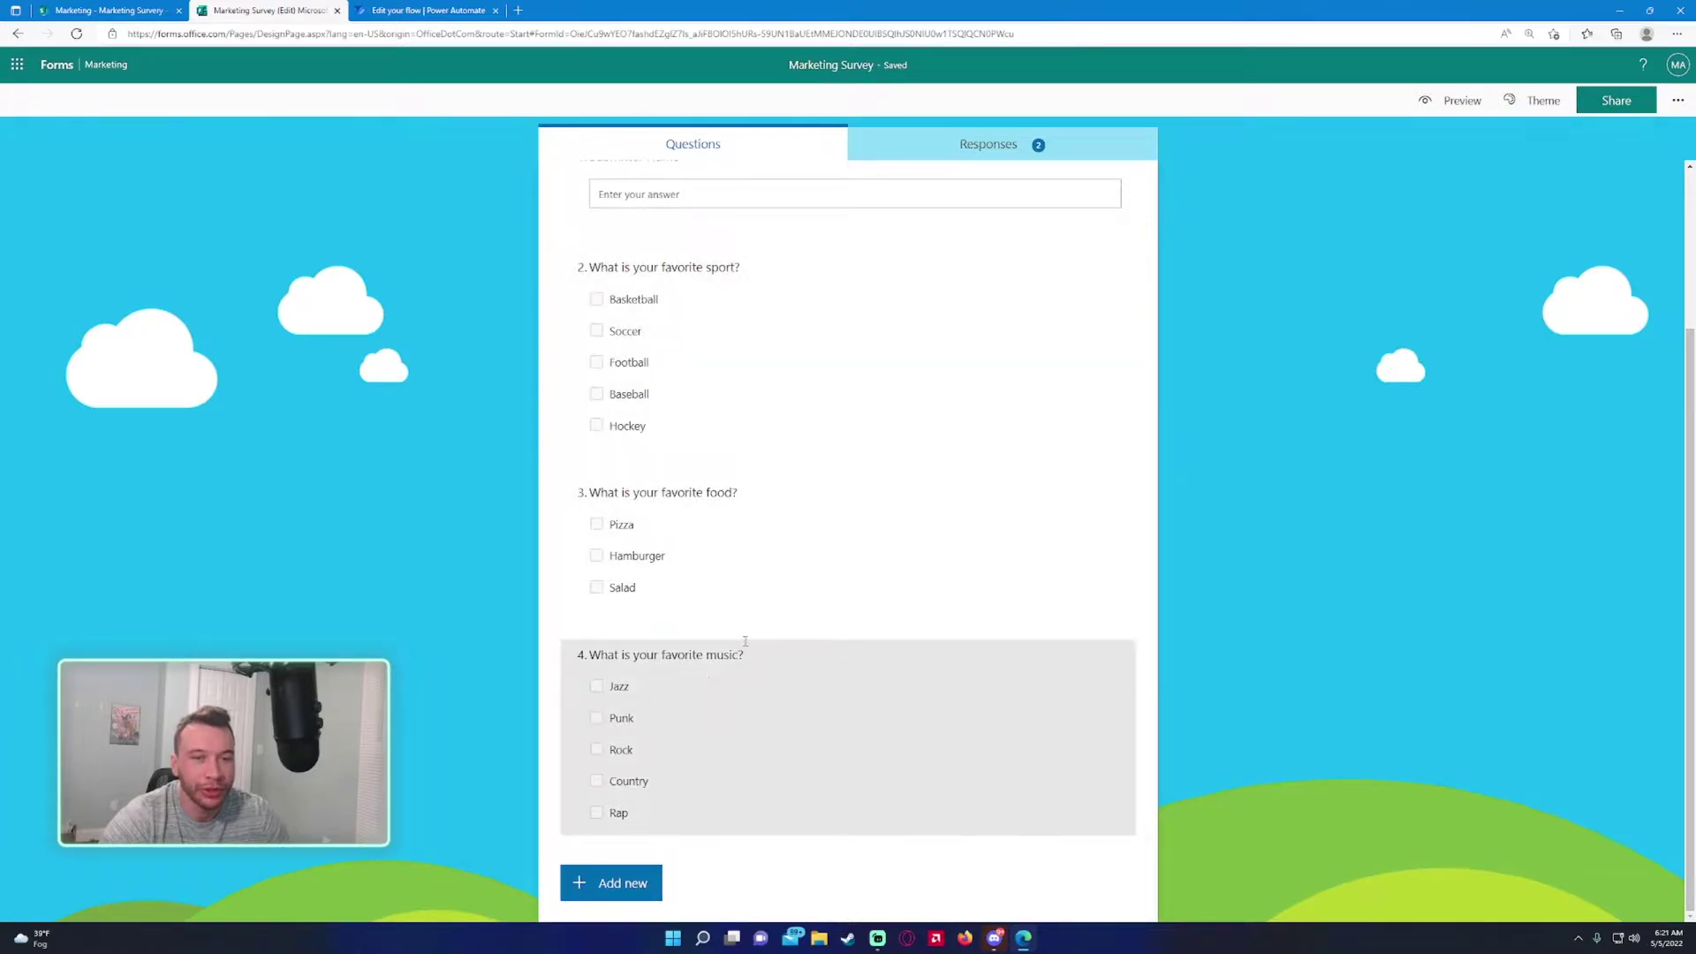
pyautogui.click(104, 9)
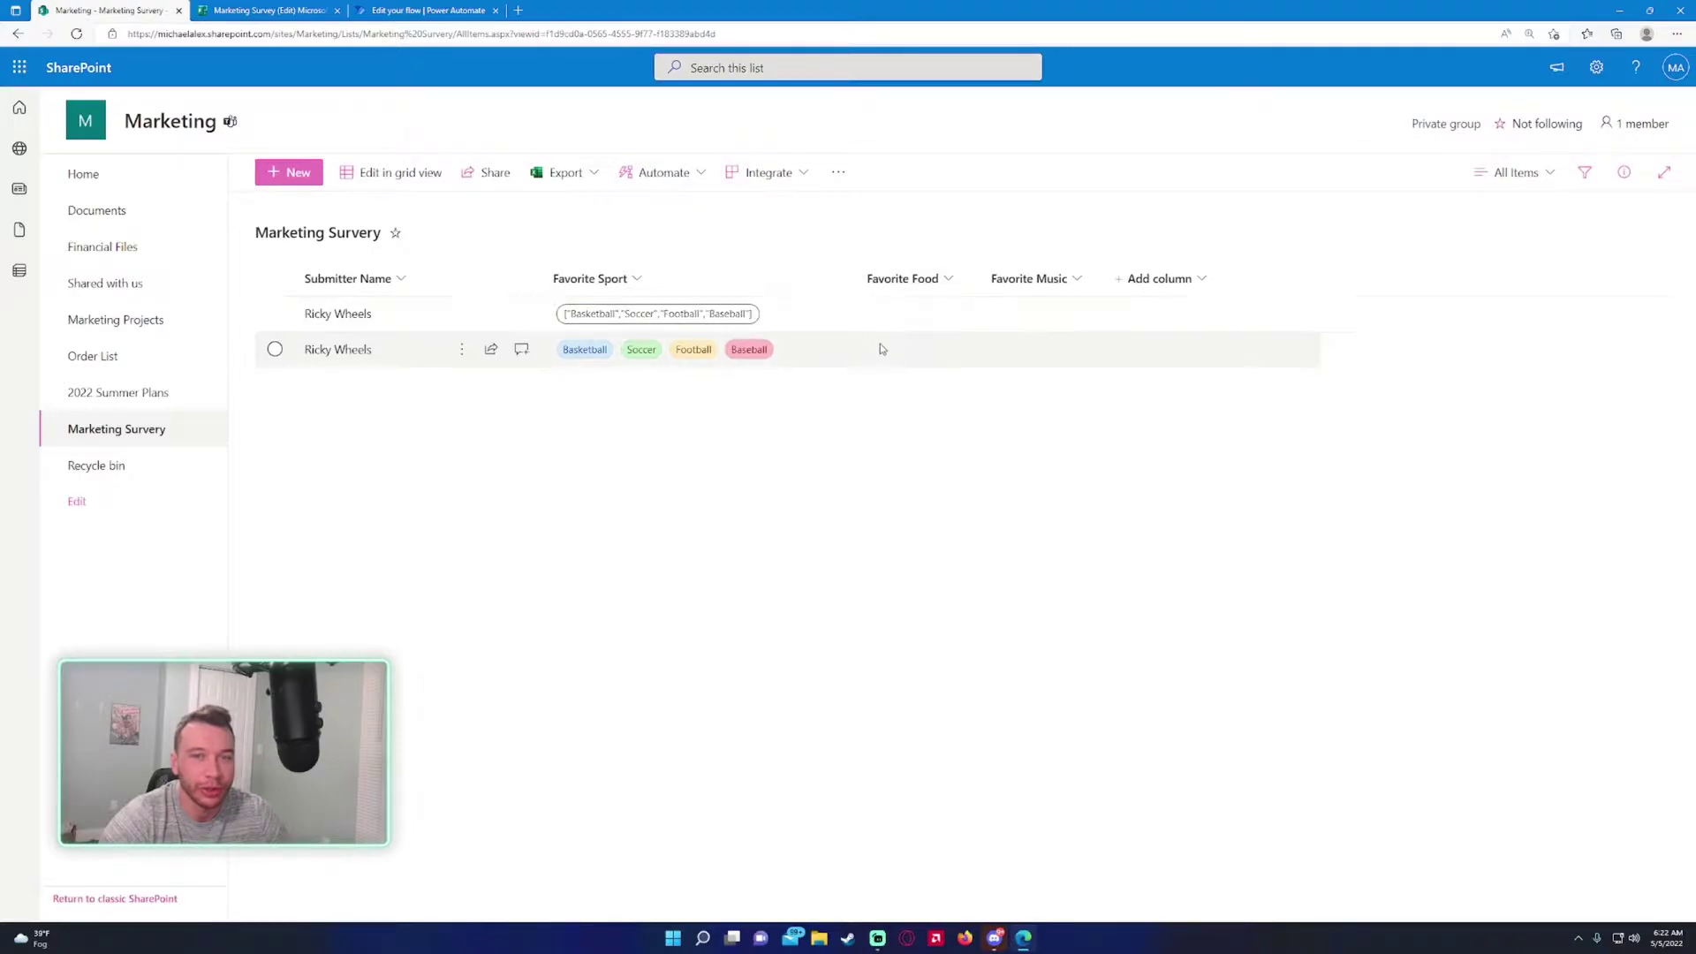
pyautogui.click(209, 7)
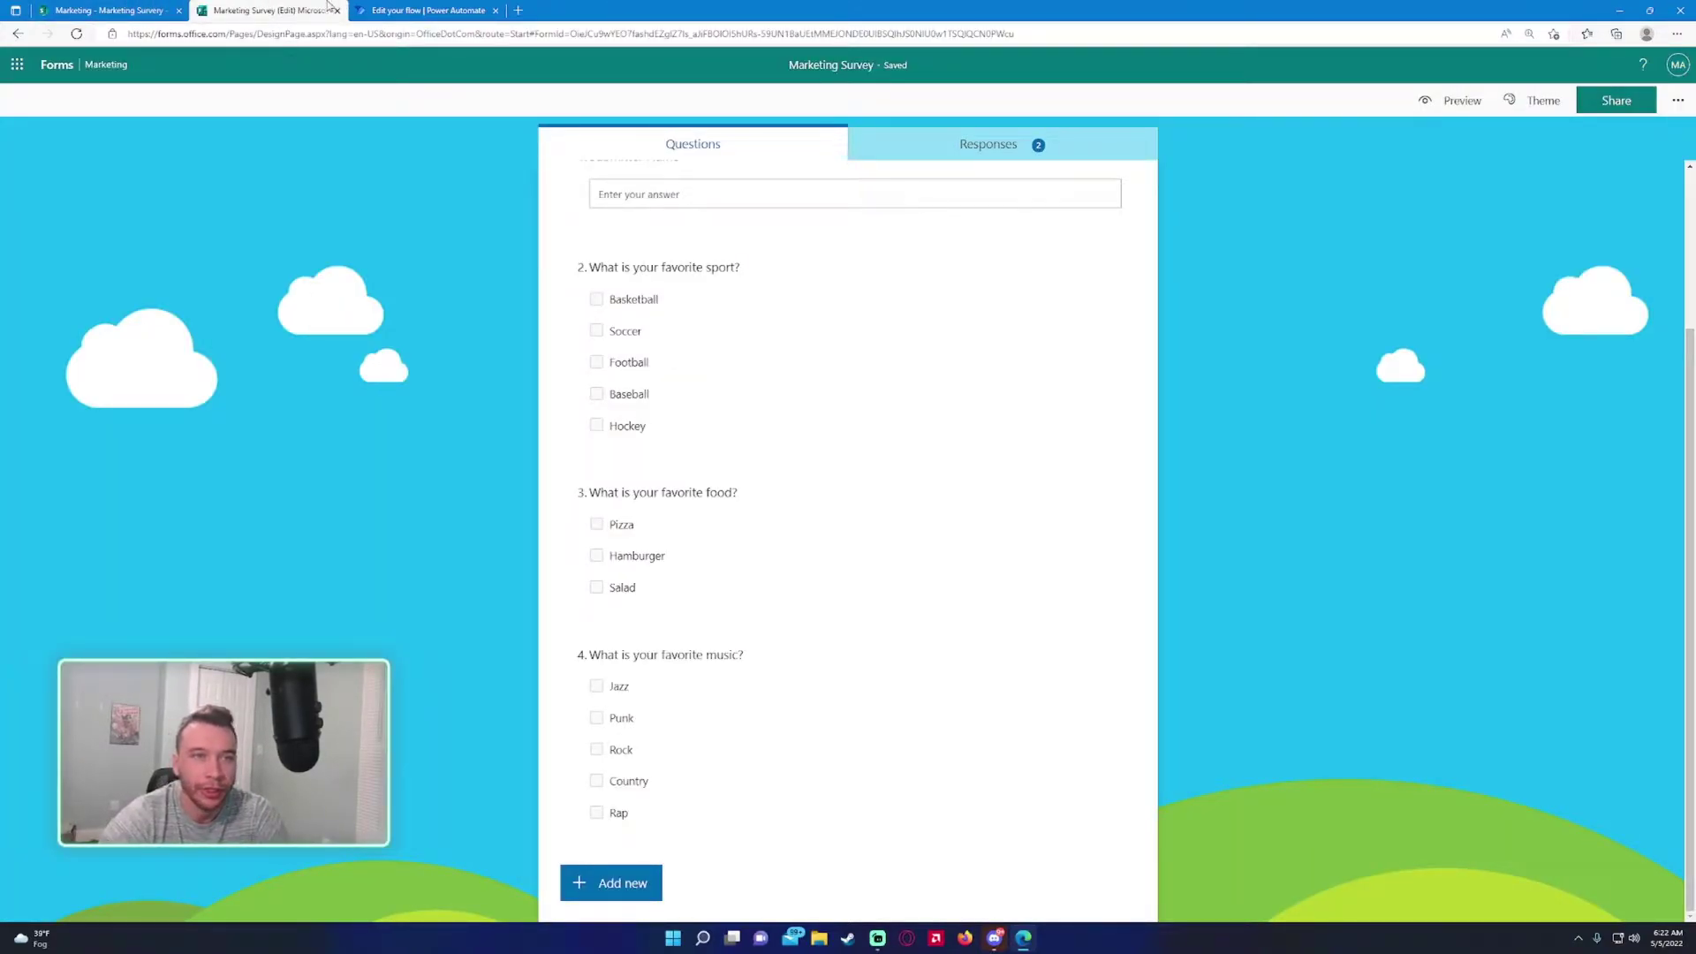
# Step: Expand the Favorite Sport step to see its json() From input and Value-to-item mapping
pyautogui.click(369, 8)
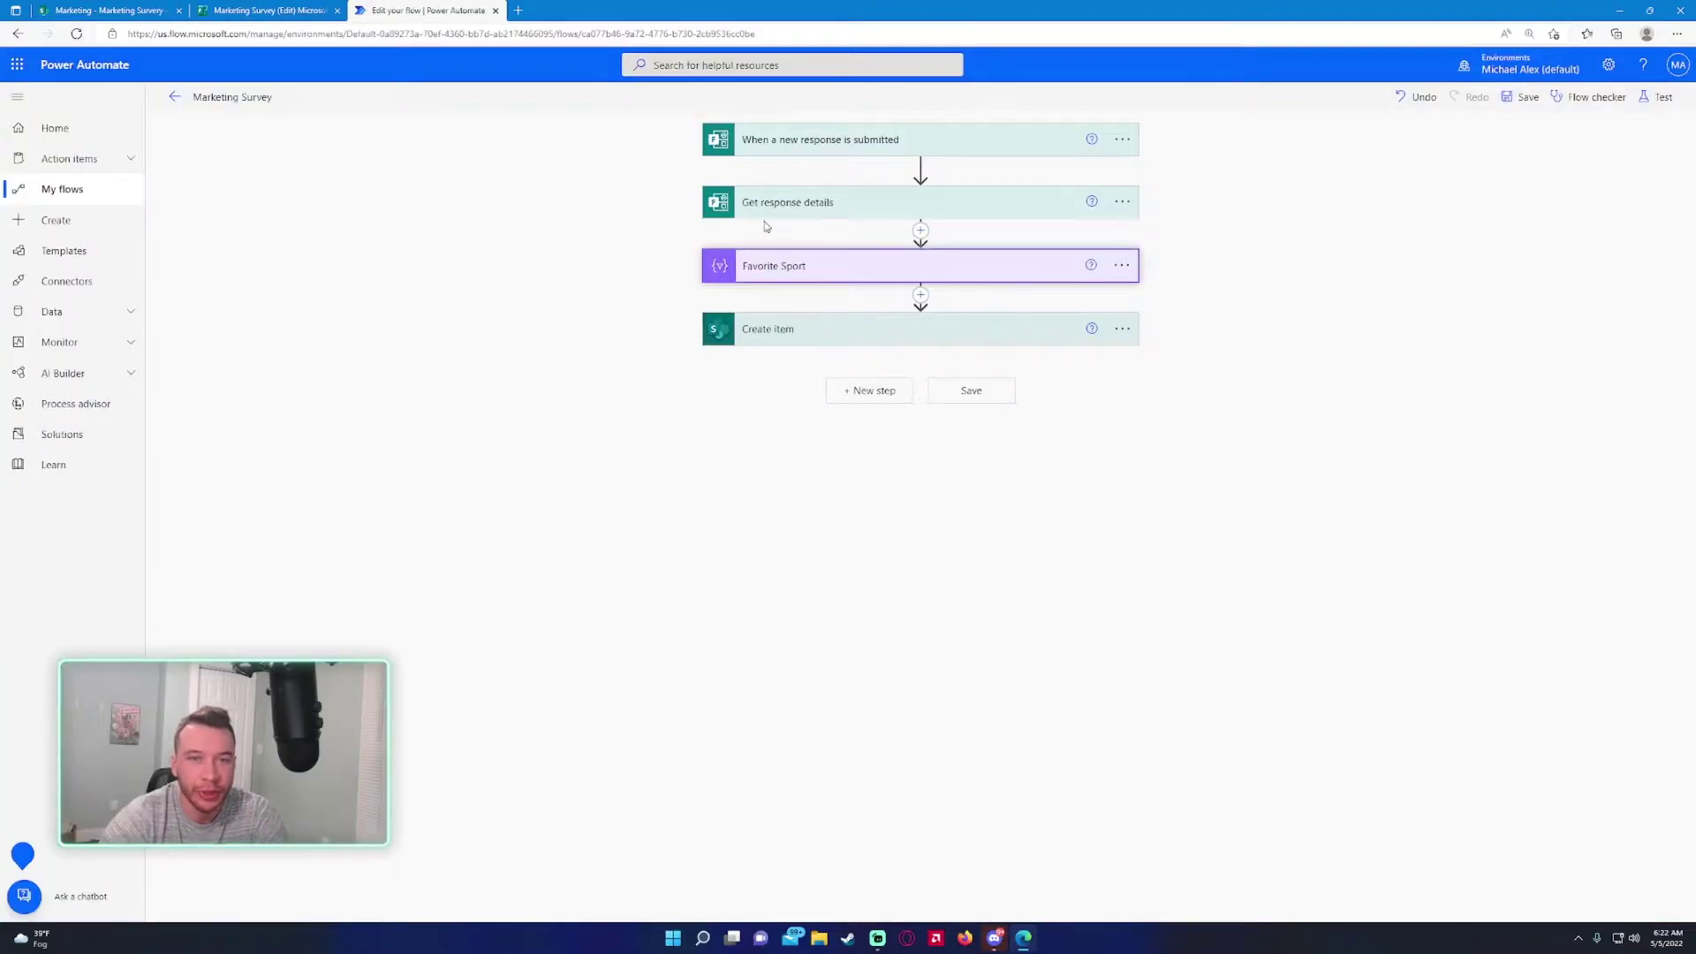
pyautogui.click(767, 262)
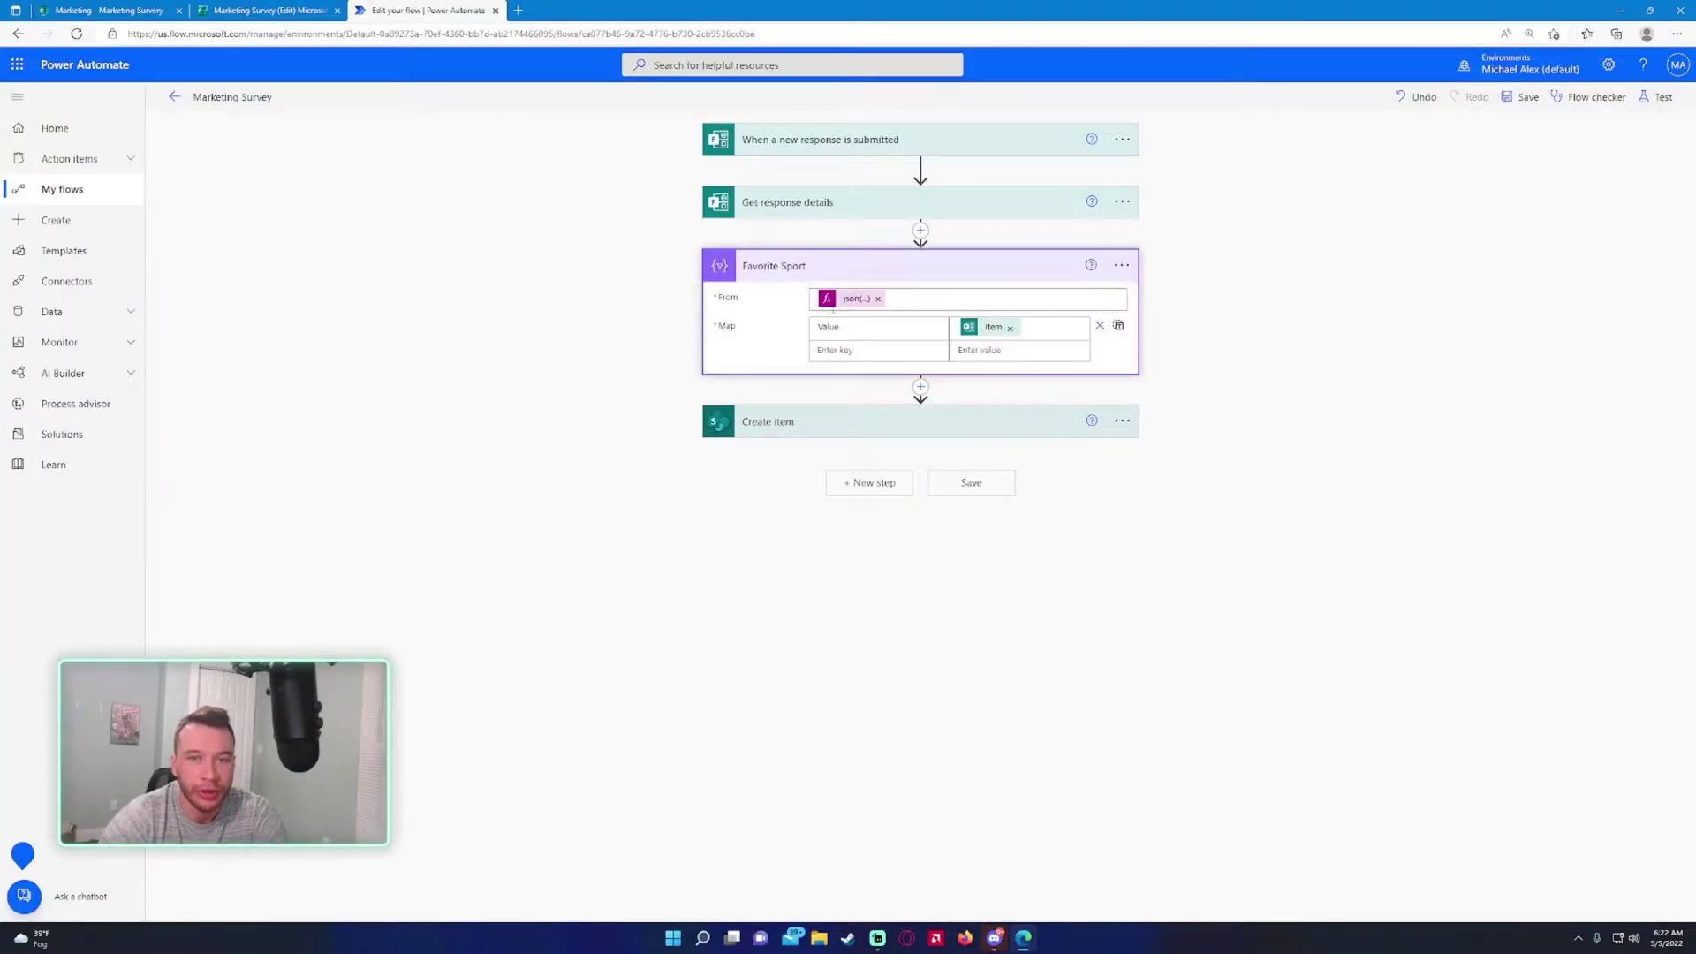
pyautogui.click(332, 15)
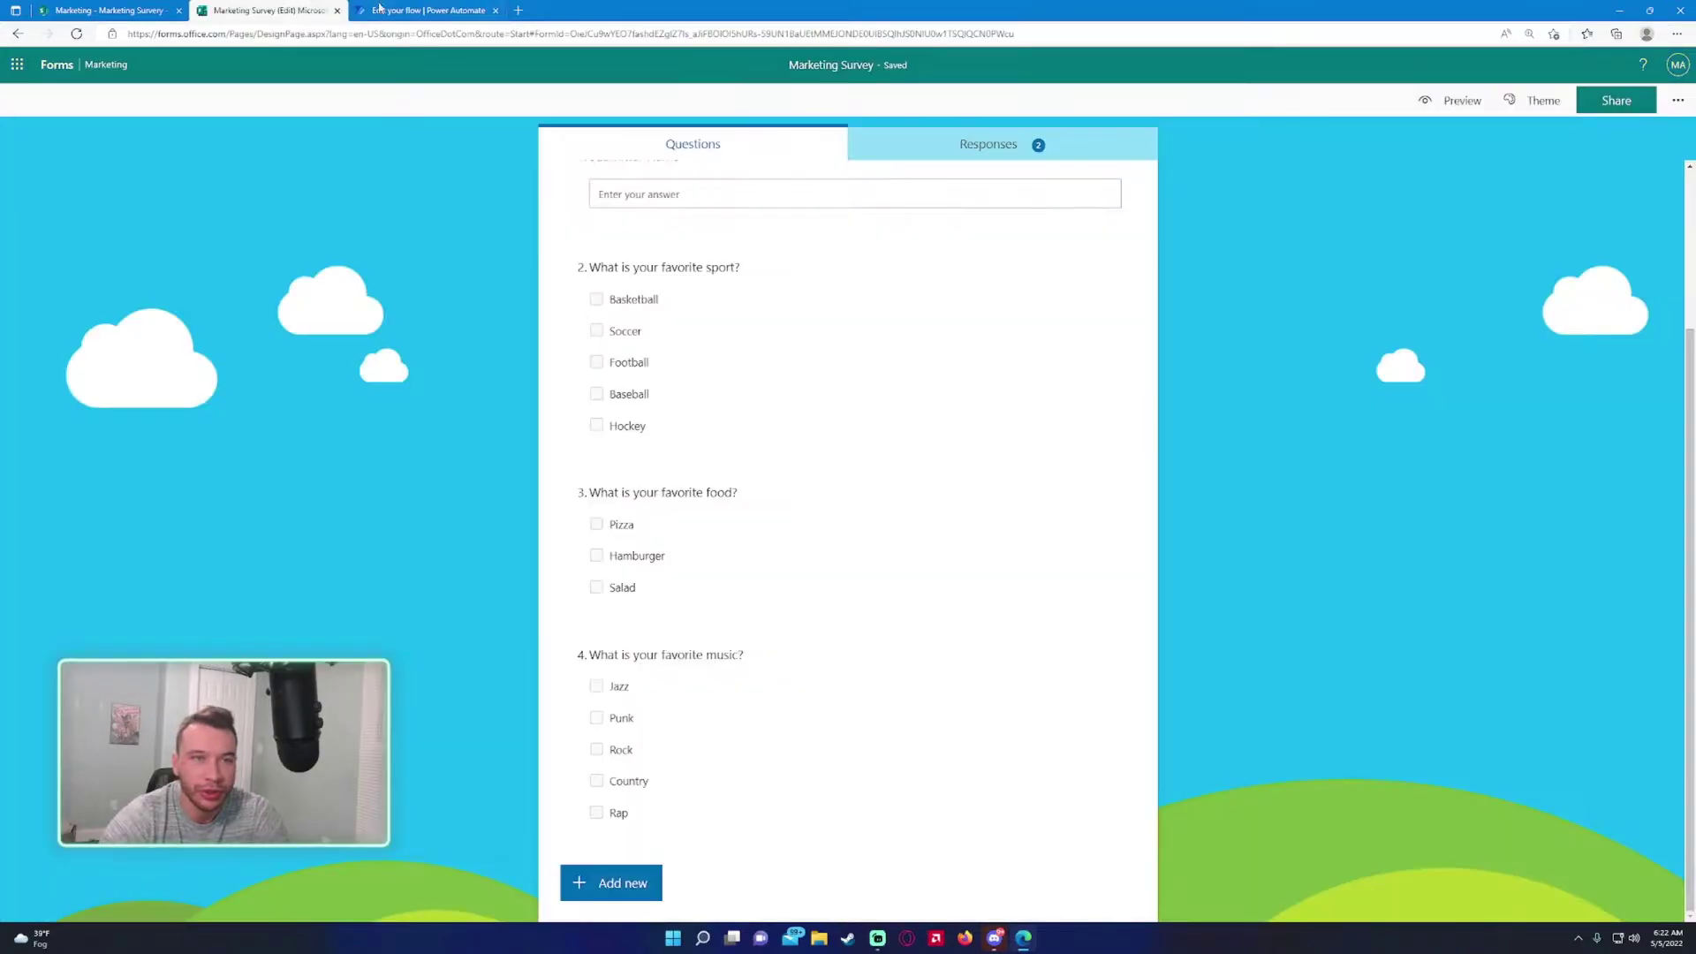
pyautogui.click(448, 15)
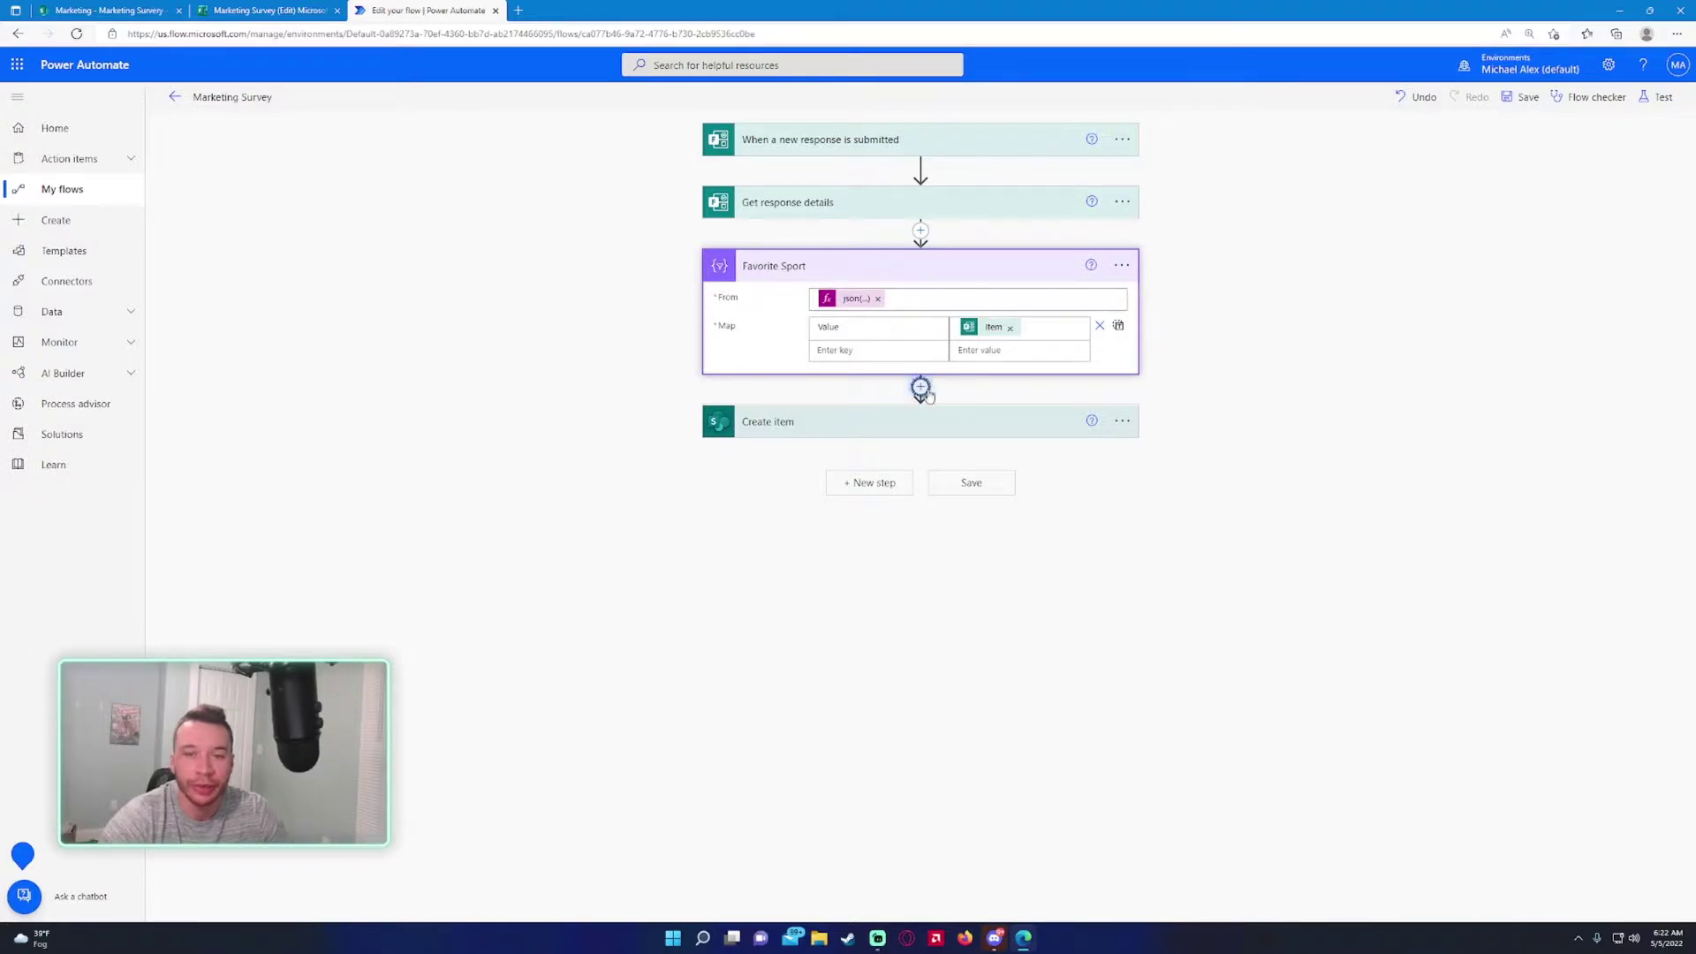
# Step: Insert a new Select action after Favorite Sport, before Create item
pyautogui.click(921, 386)
pyautogui.click(928, 408)
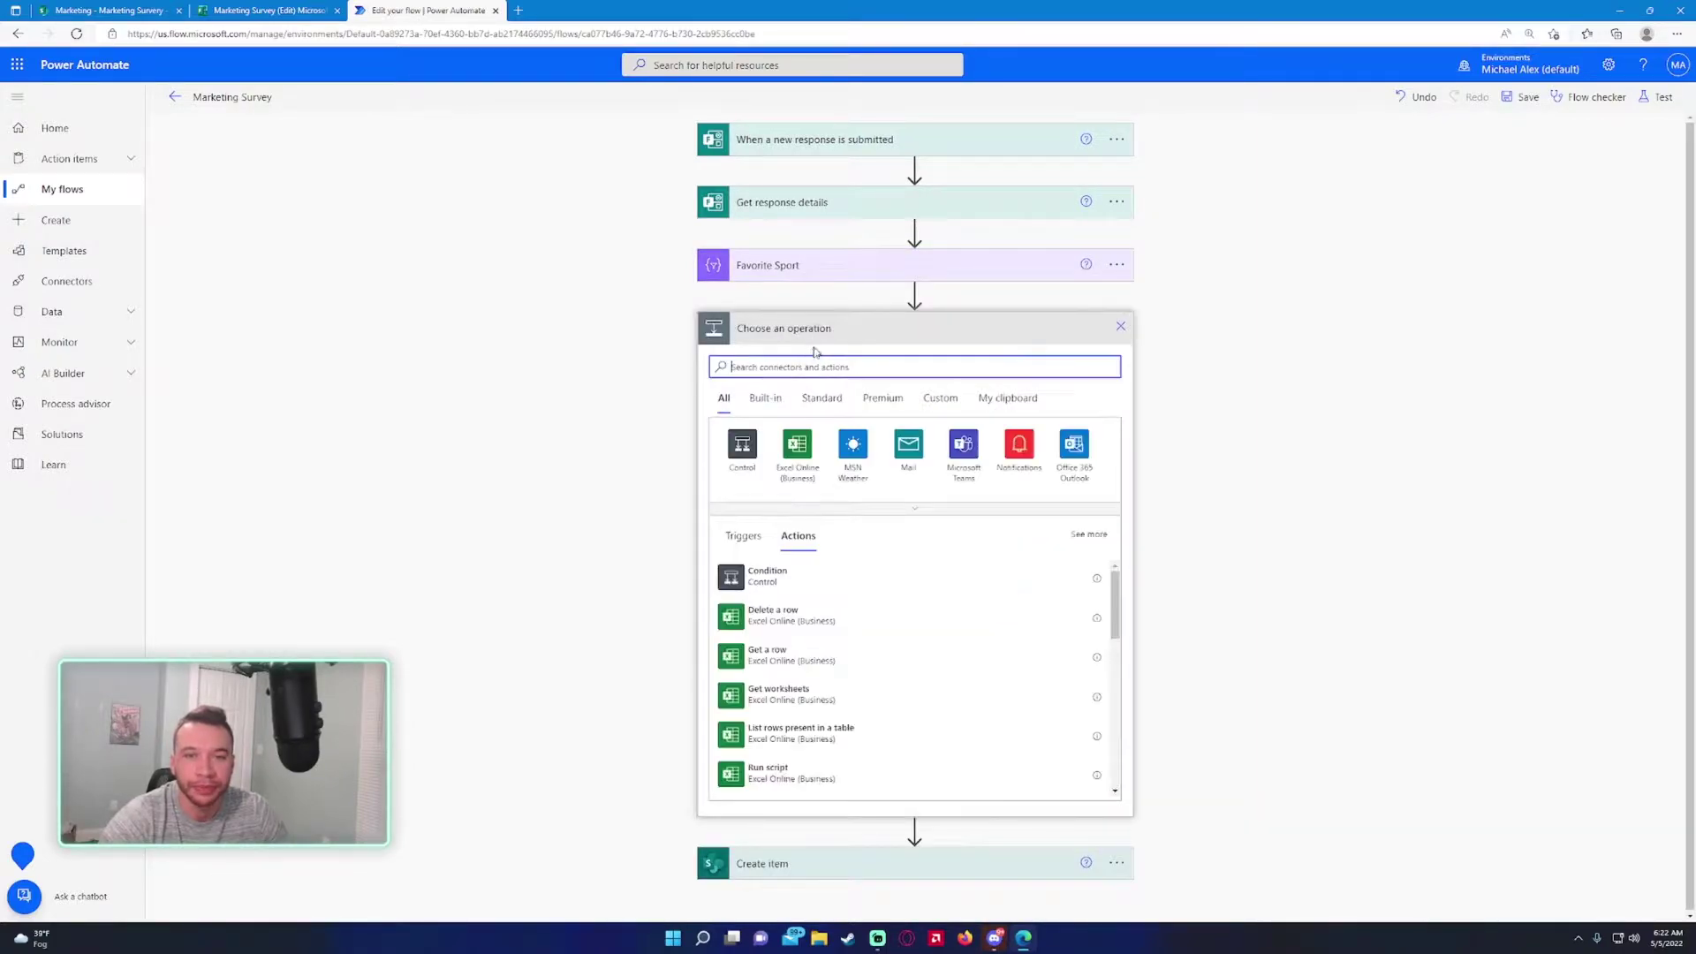
pyautogui.write('select')
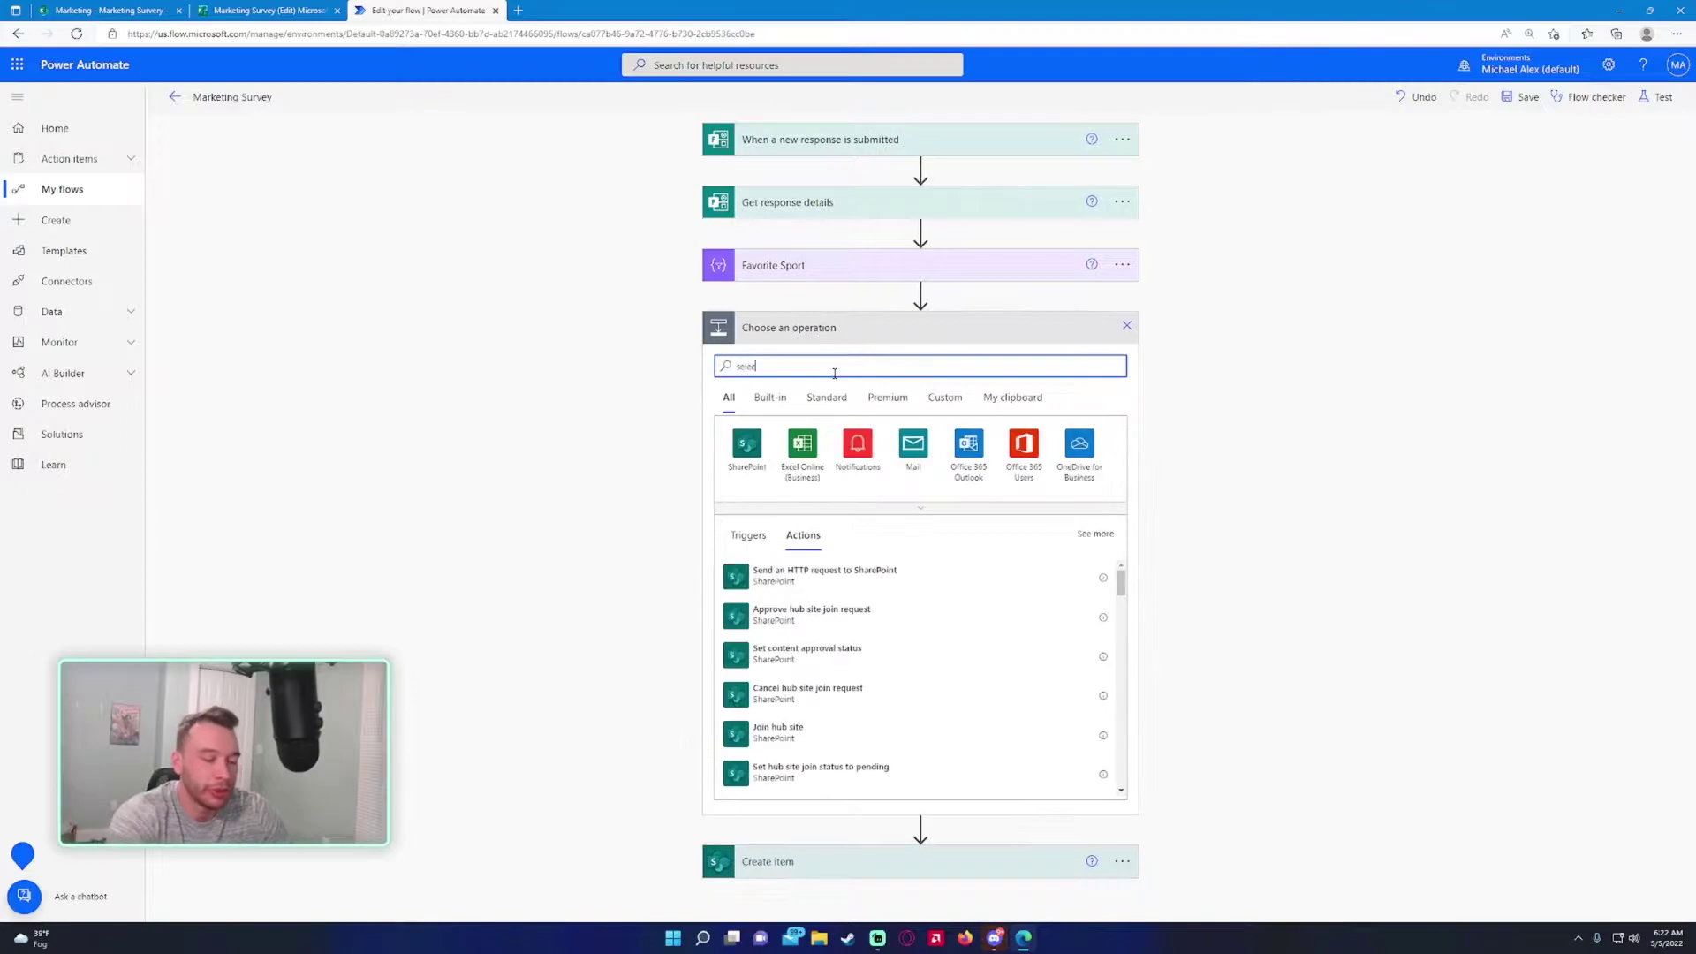
pyautogui.click(795, 579)
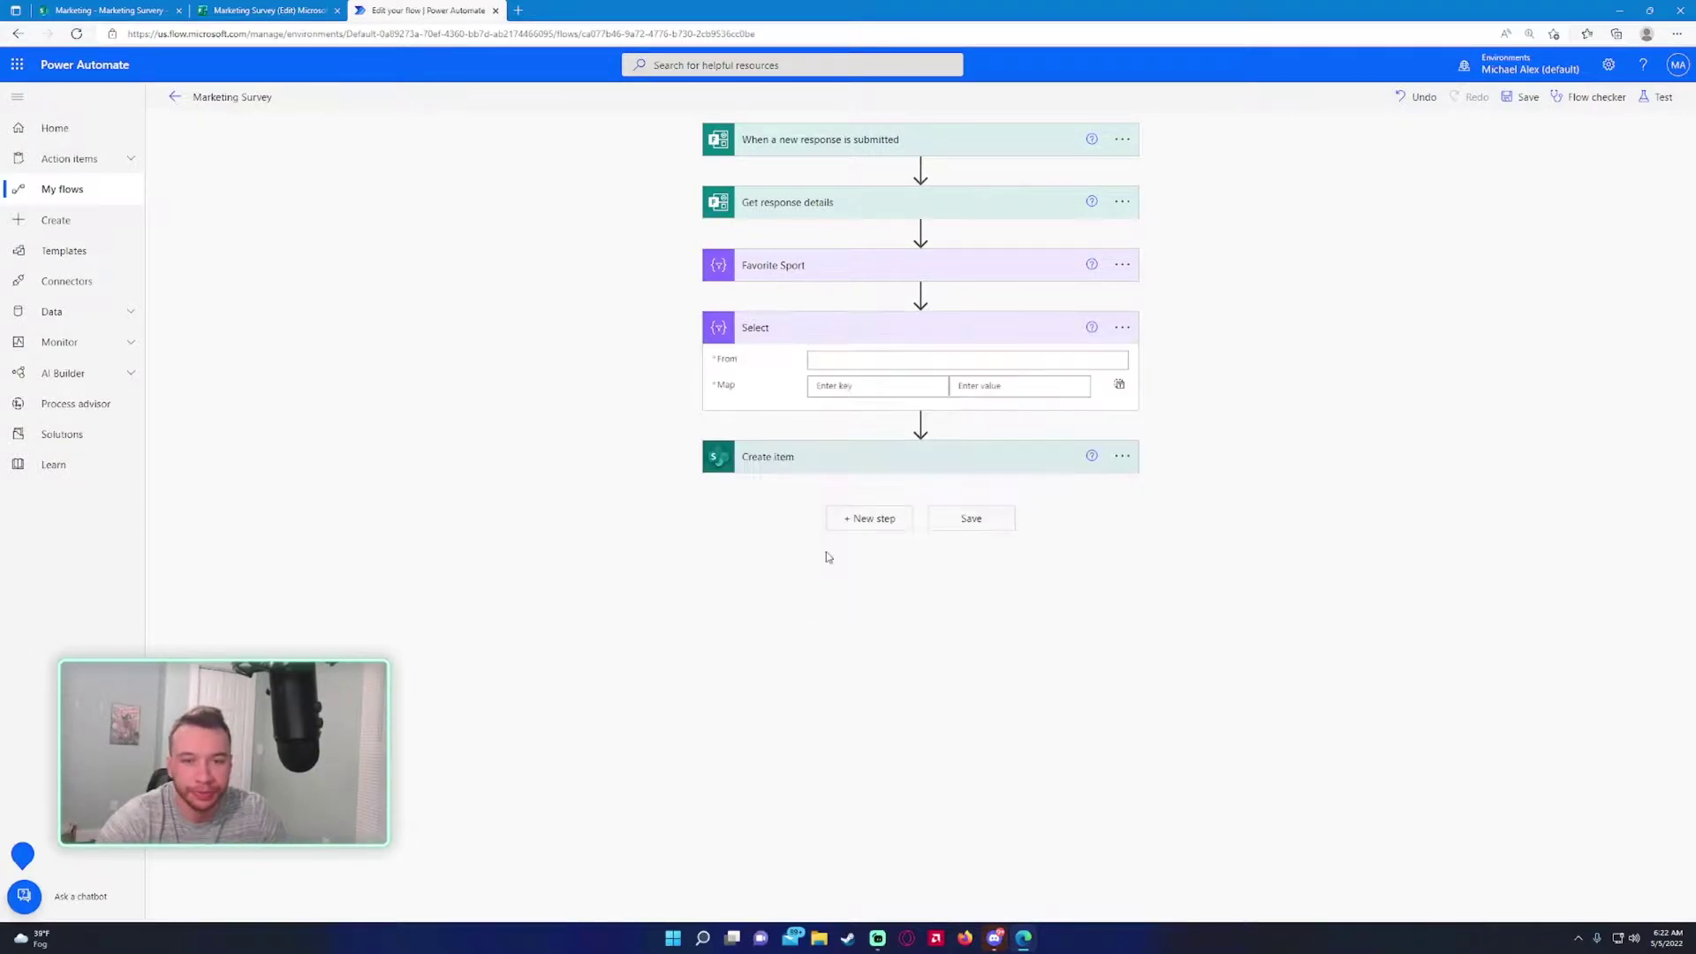
# Step: Set the Select's From to a json() expression wrapping the favorite food answer
pyautogui.click(870, 358)
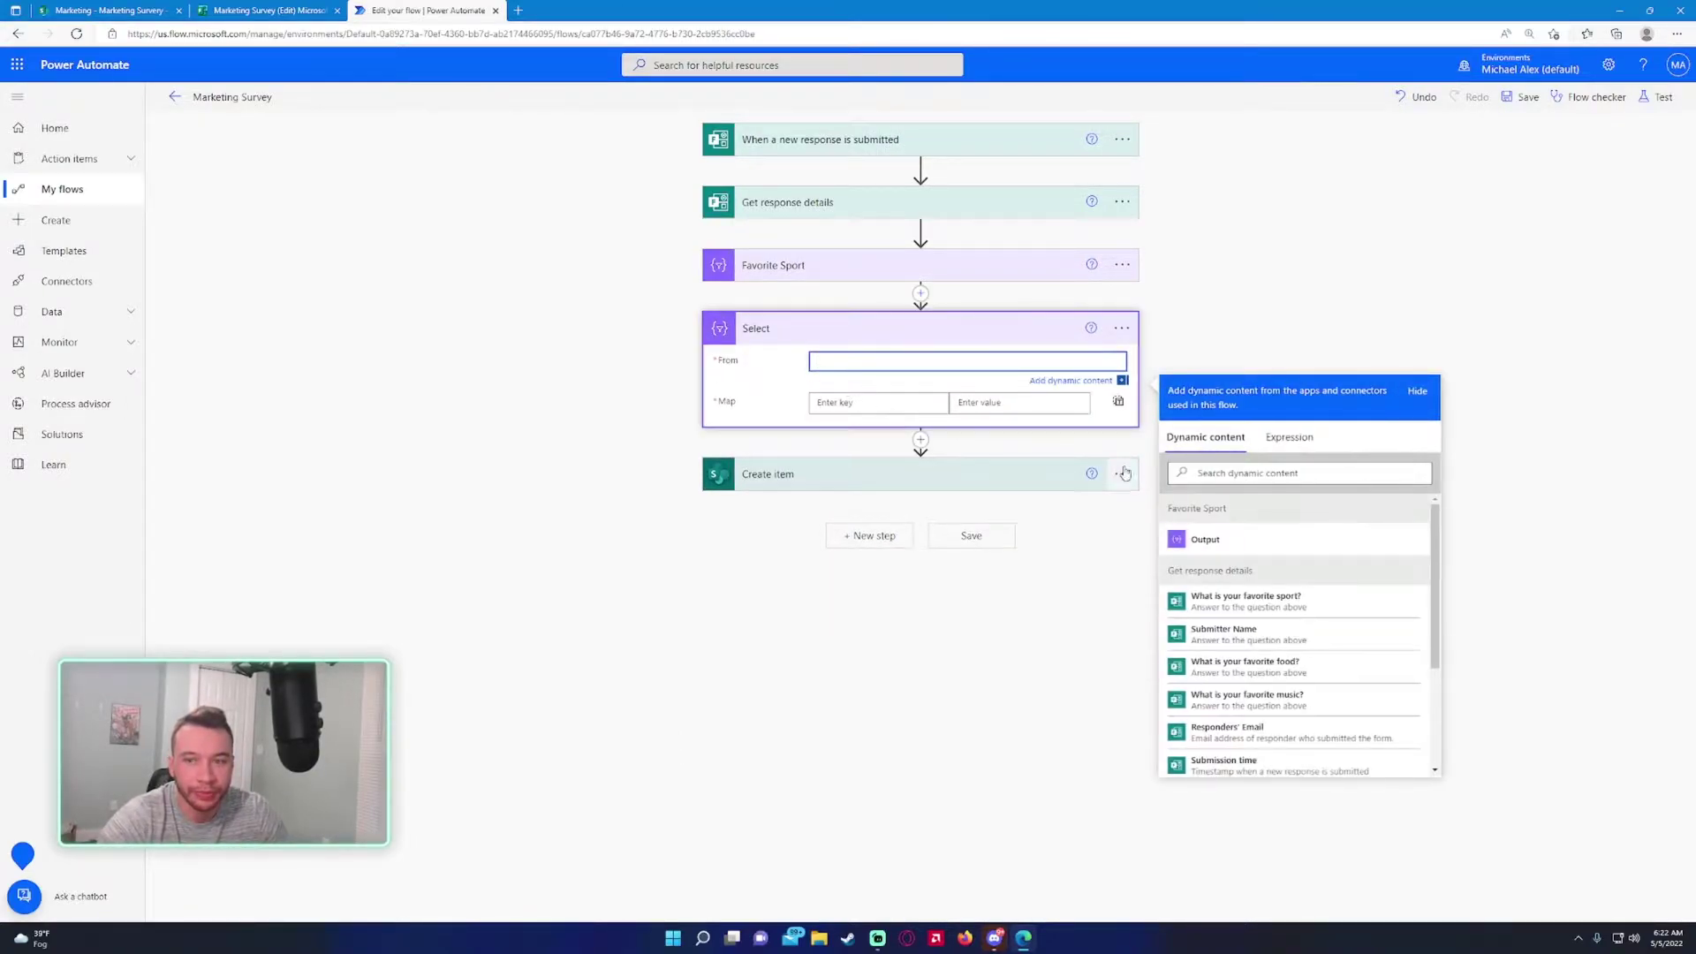
pyautogui.click(820, 274)
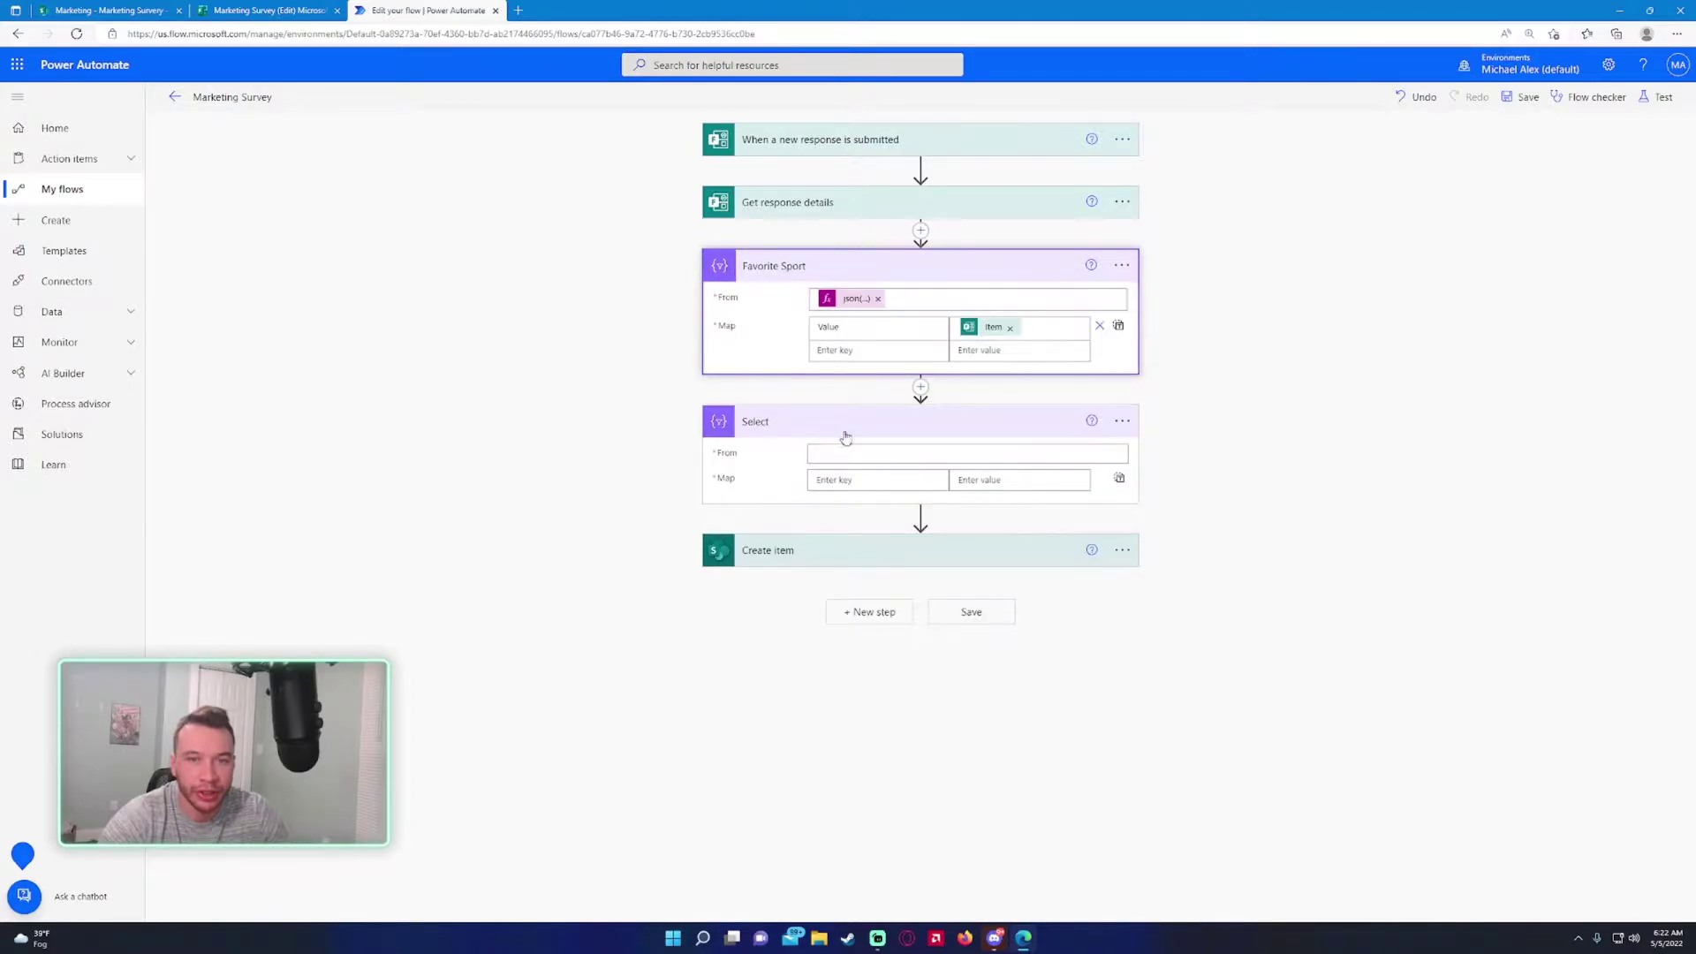
pyautogui.click(1269, 558)
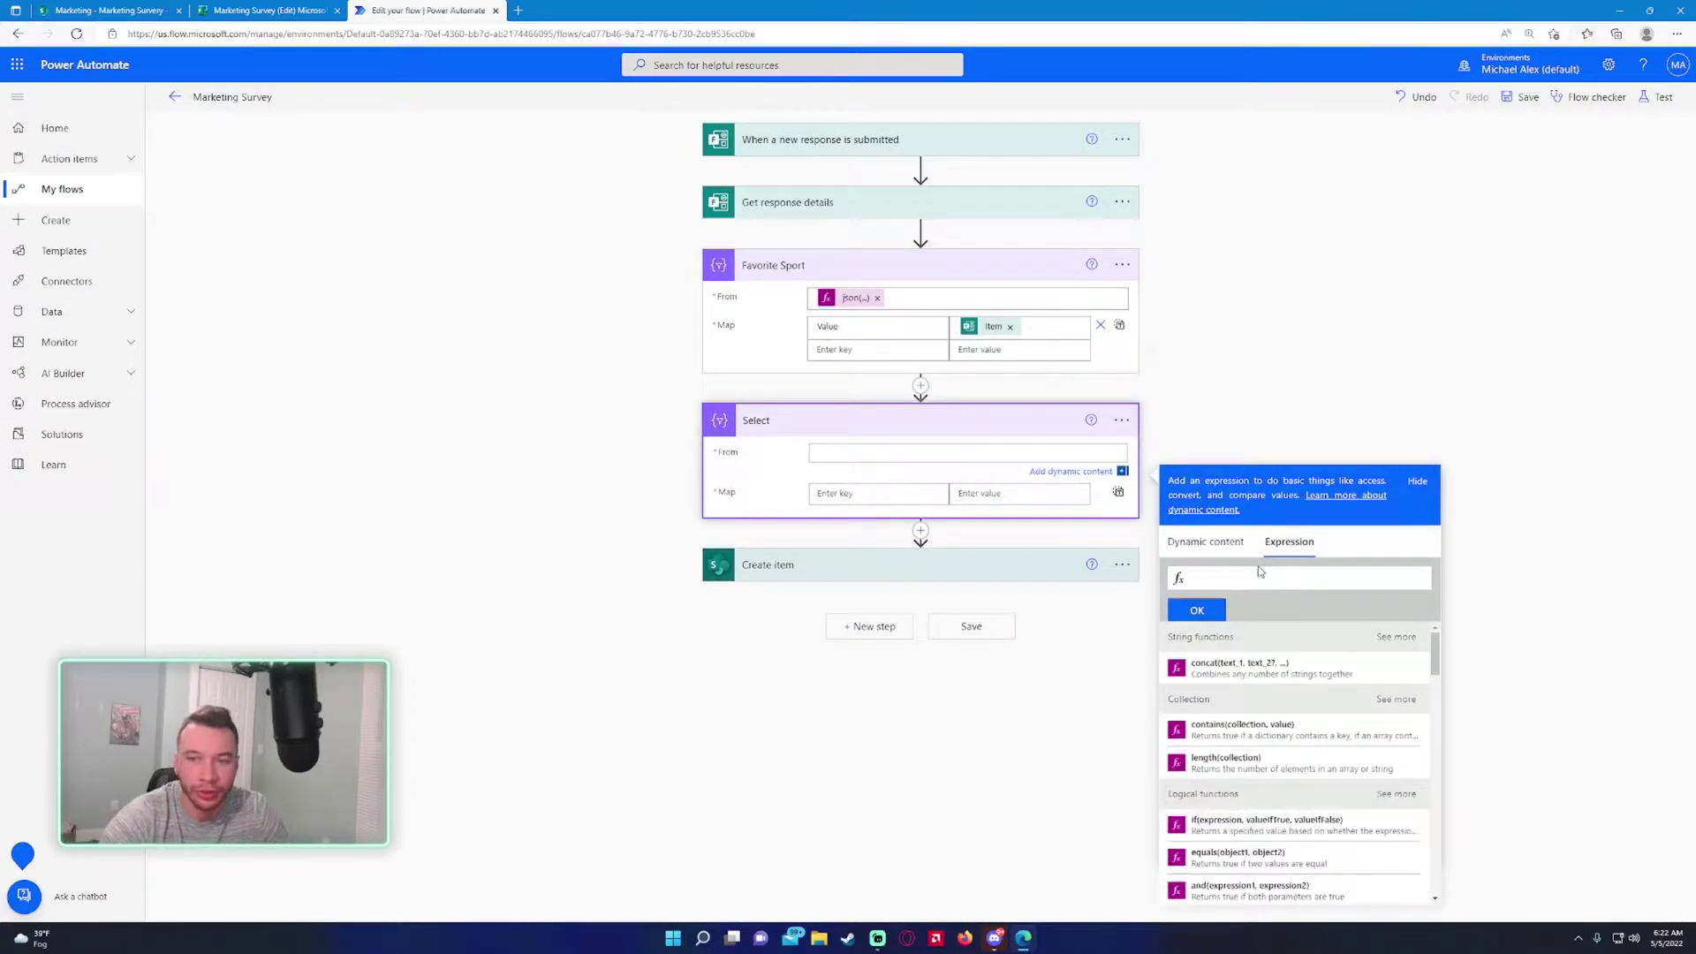
pyautogui.write('k)')
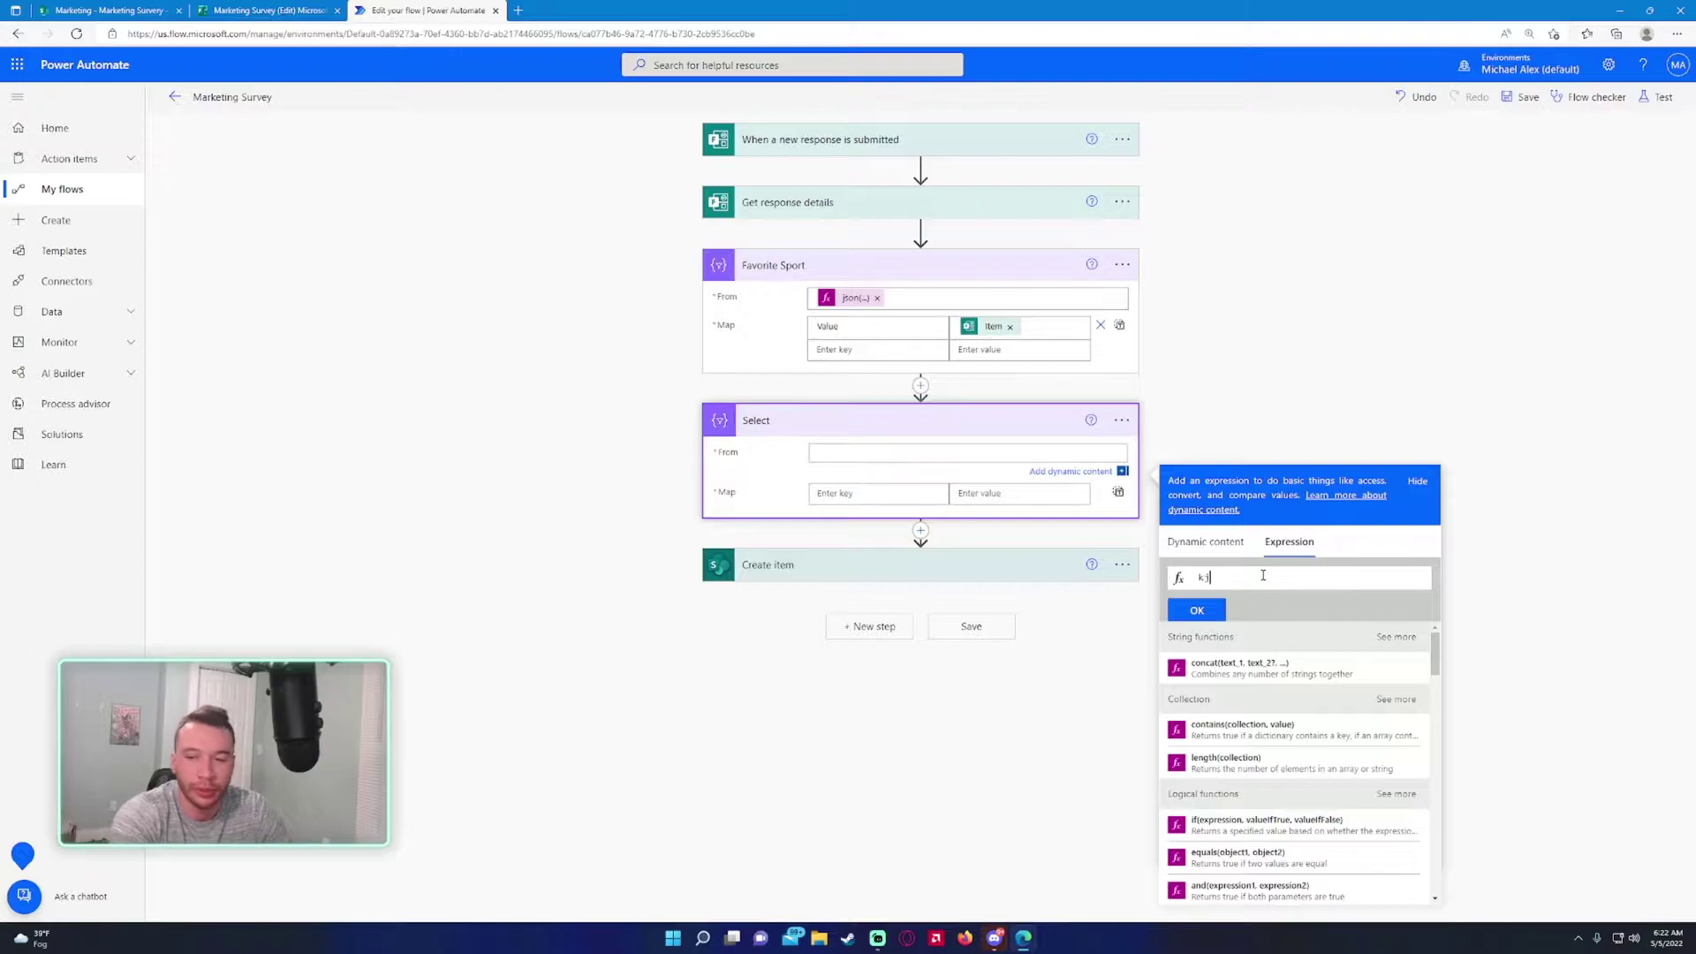
pyautogui.write('json(')
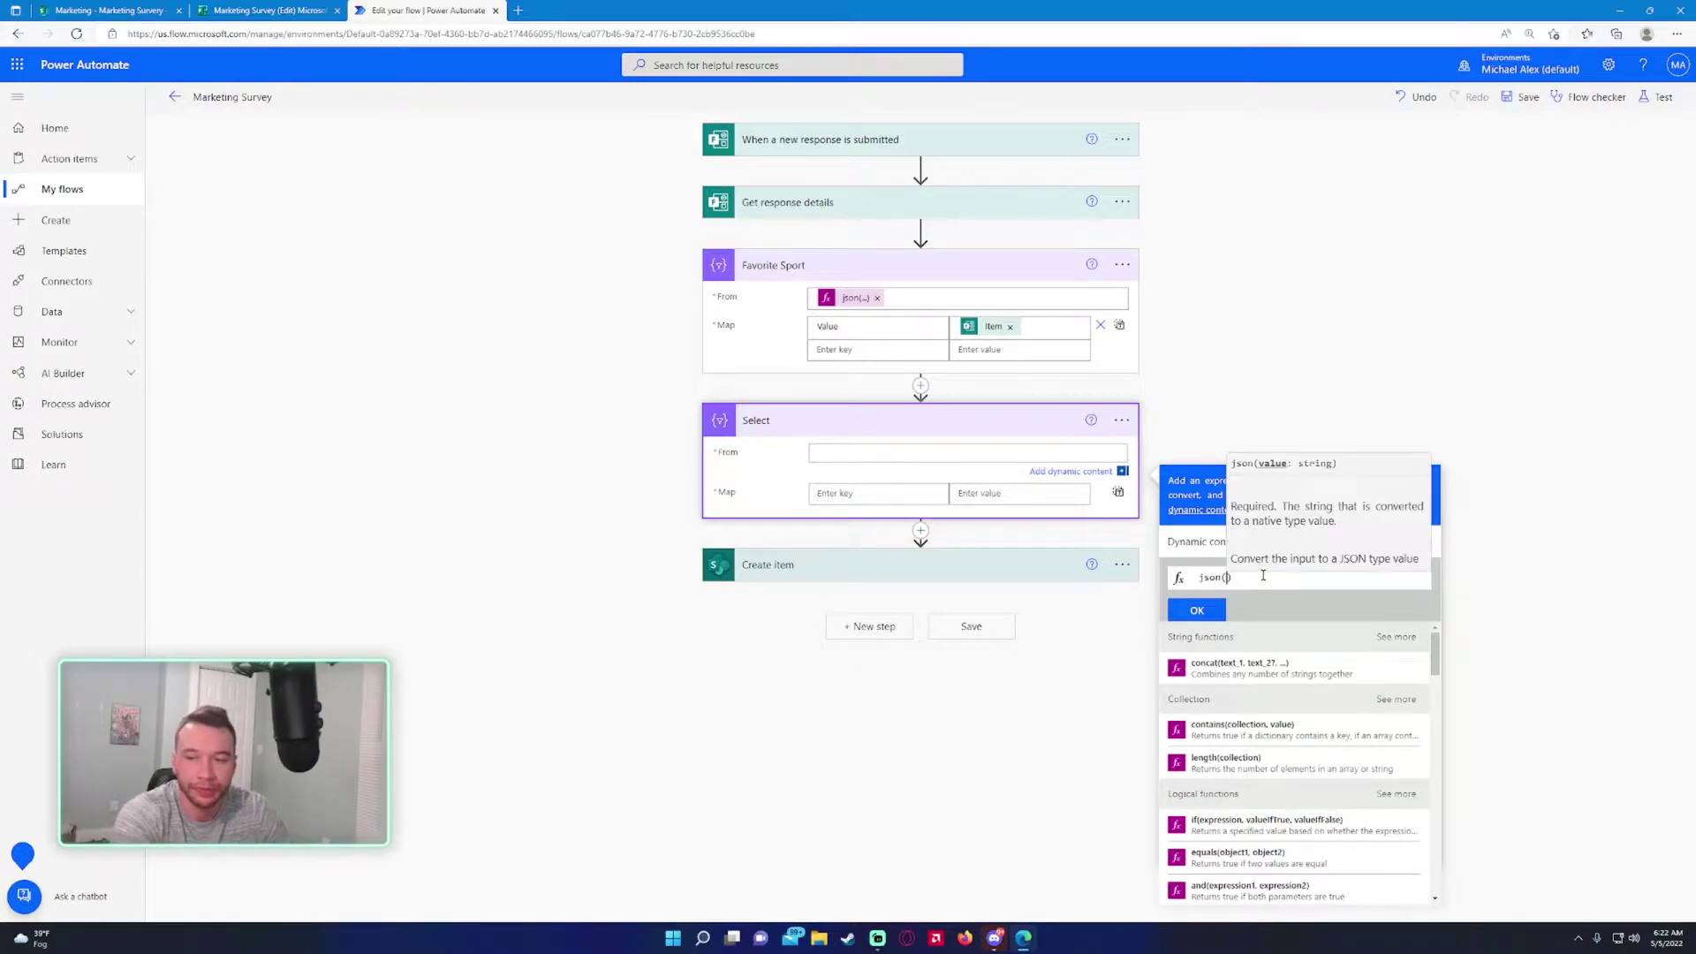
pyautogui.click(1207, 543)
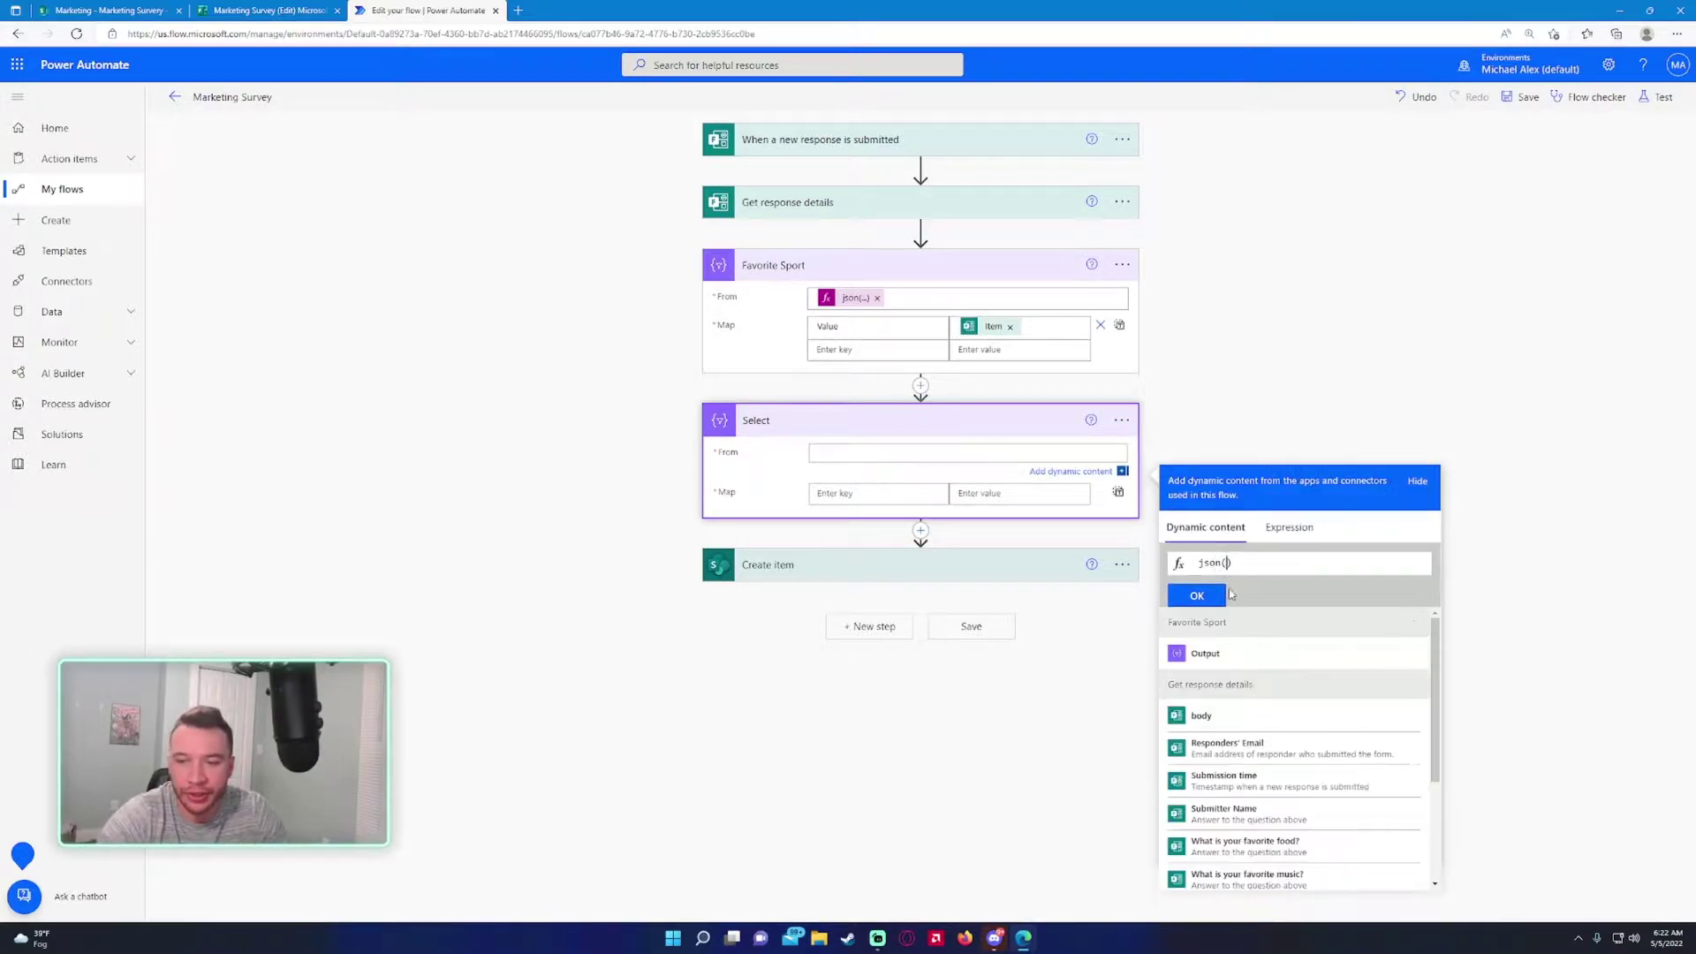
pyautogui.scroll(-1, 1290, 777)
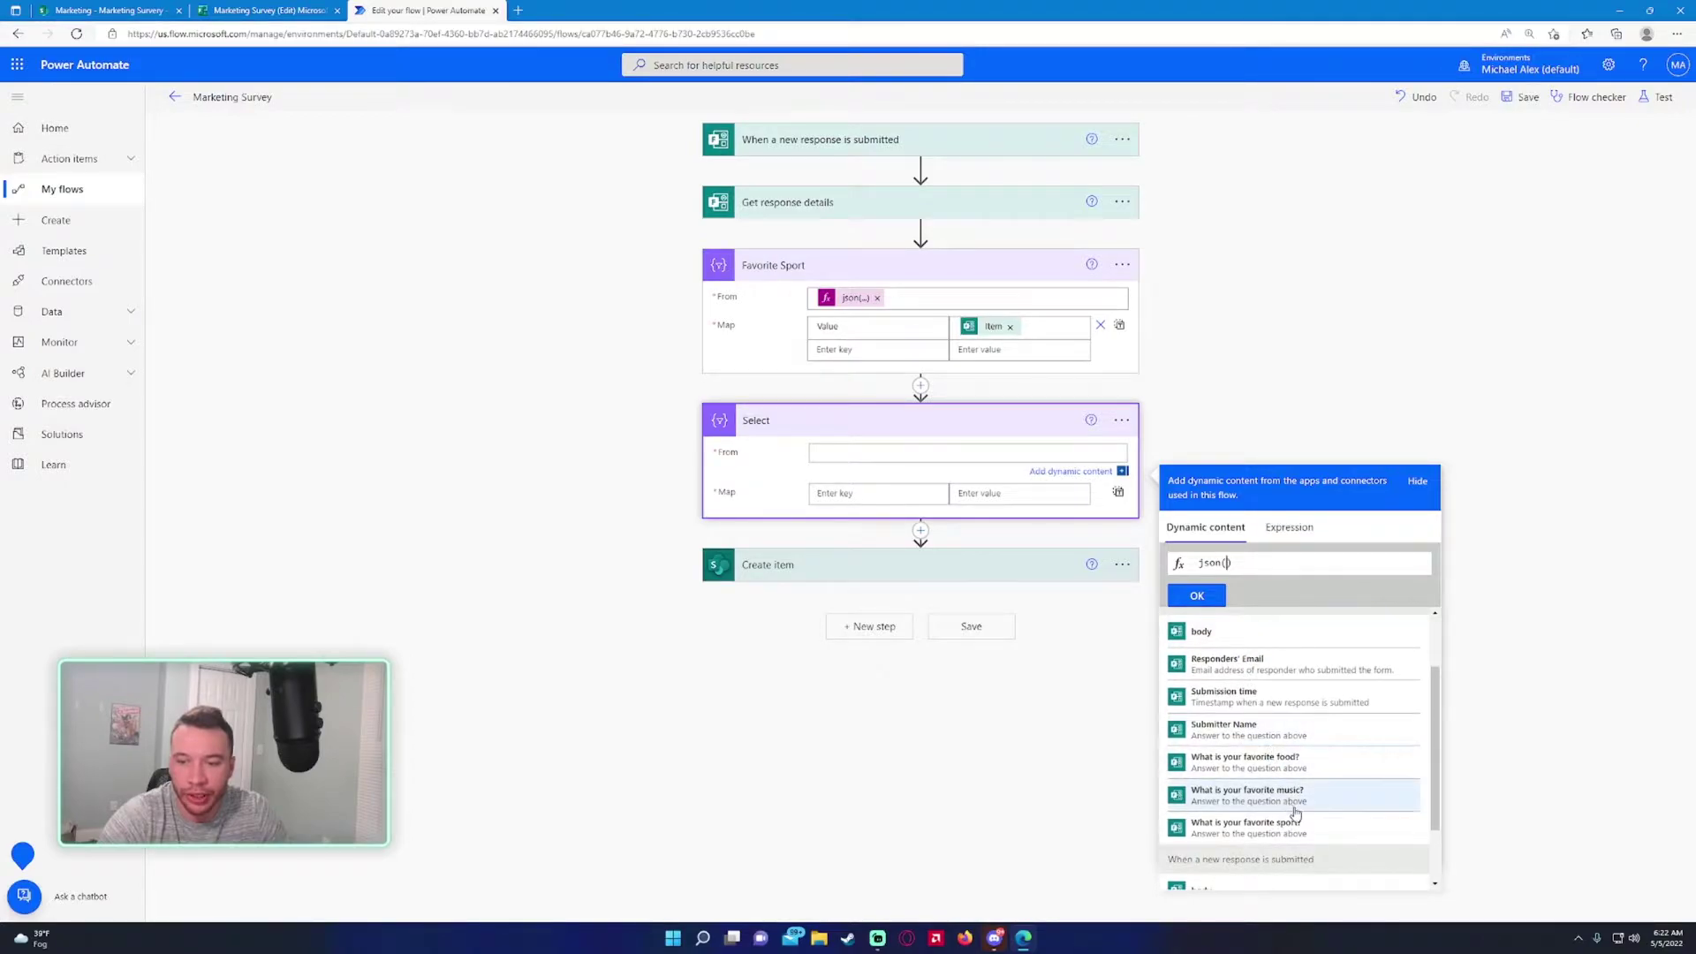
pyautogui.hotkey('ctrl', 'shift', 'Tab')
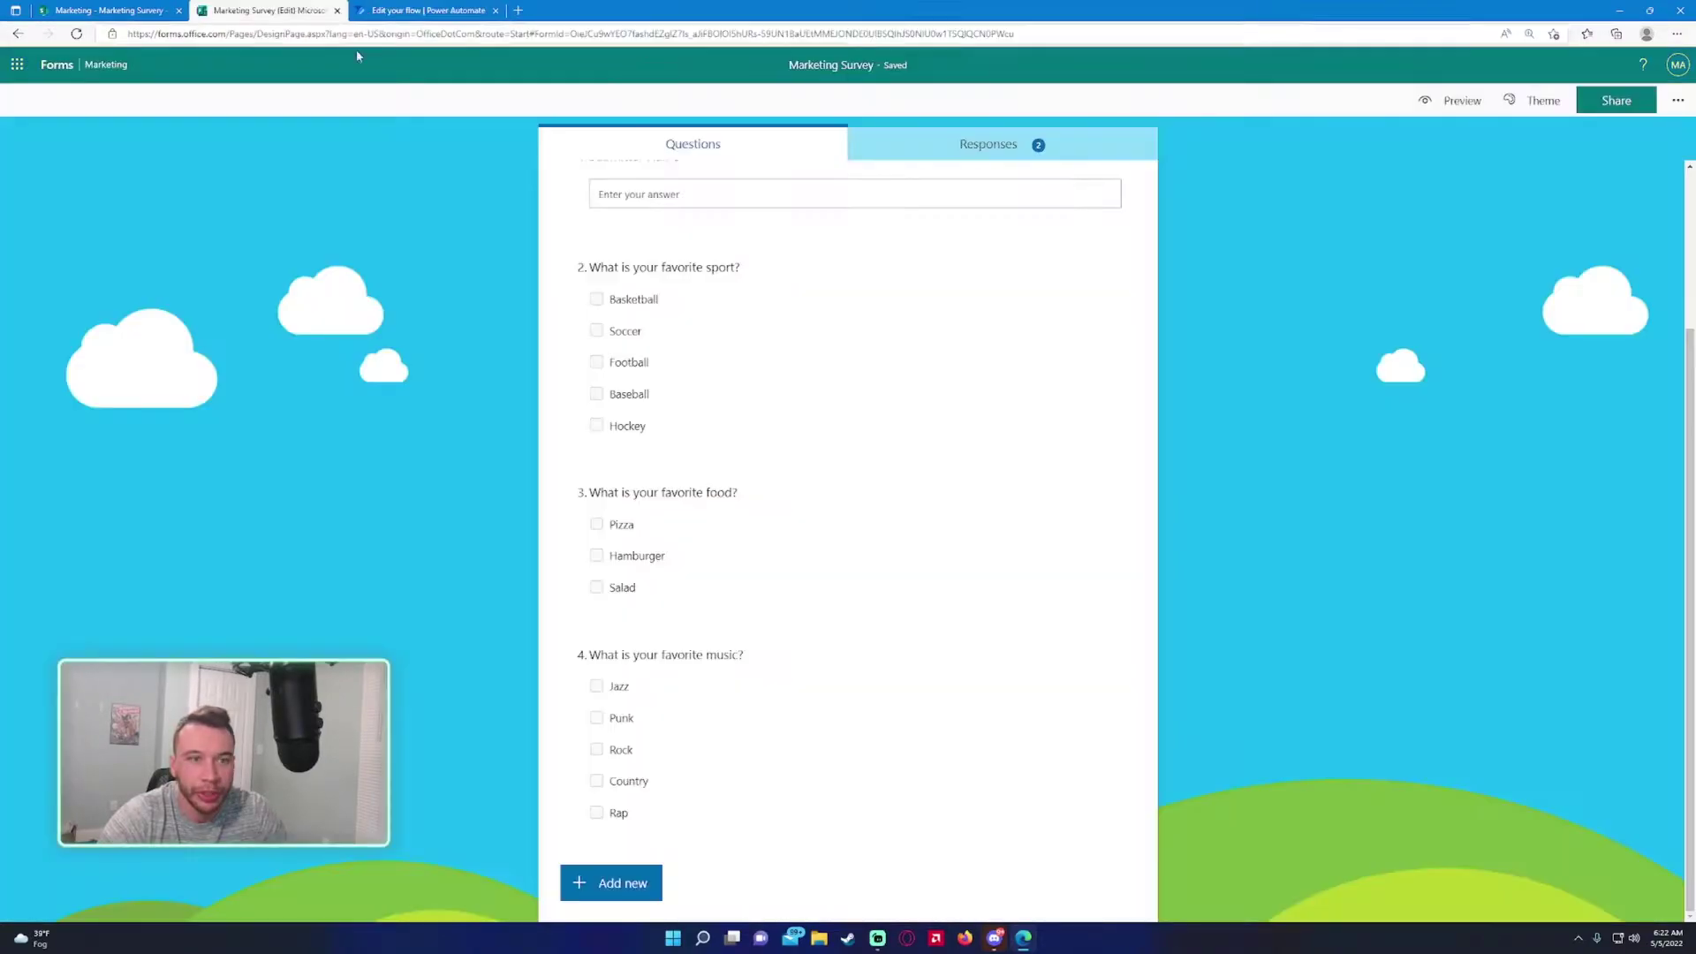
pyautogui.hotkey('ctrl', 'Tab')
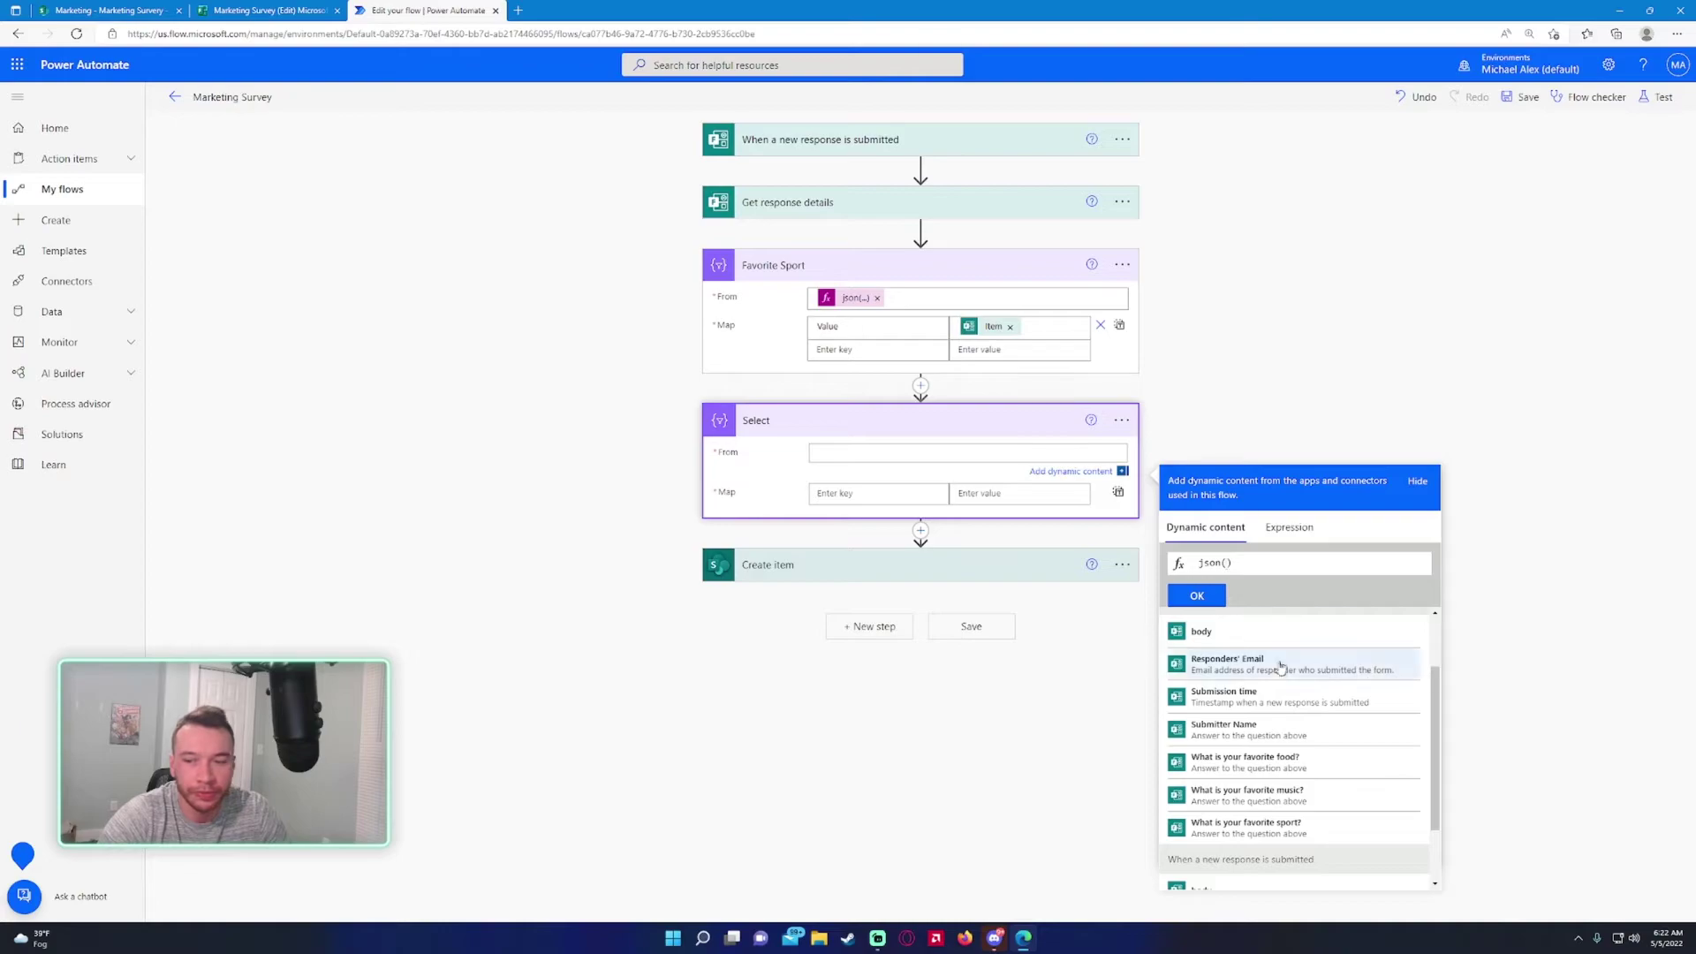
pyautogui.click(1272, 772)
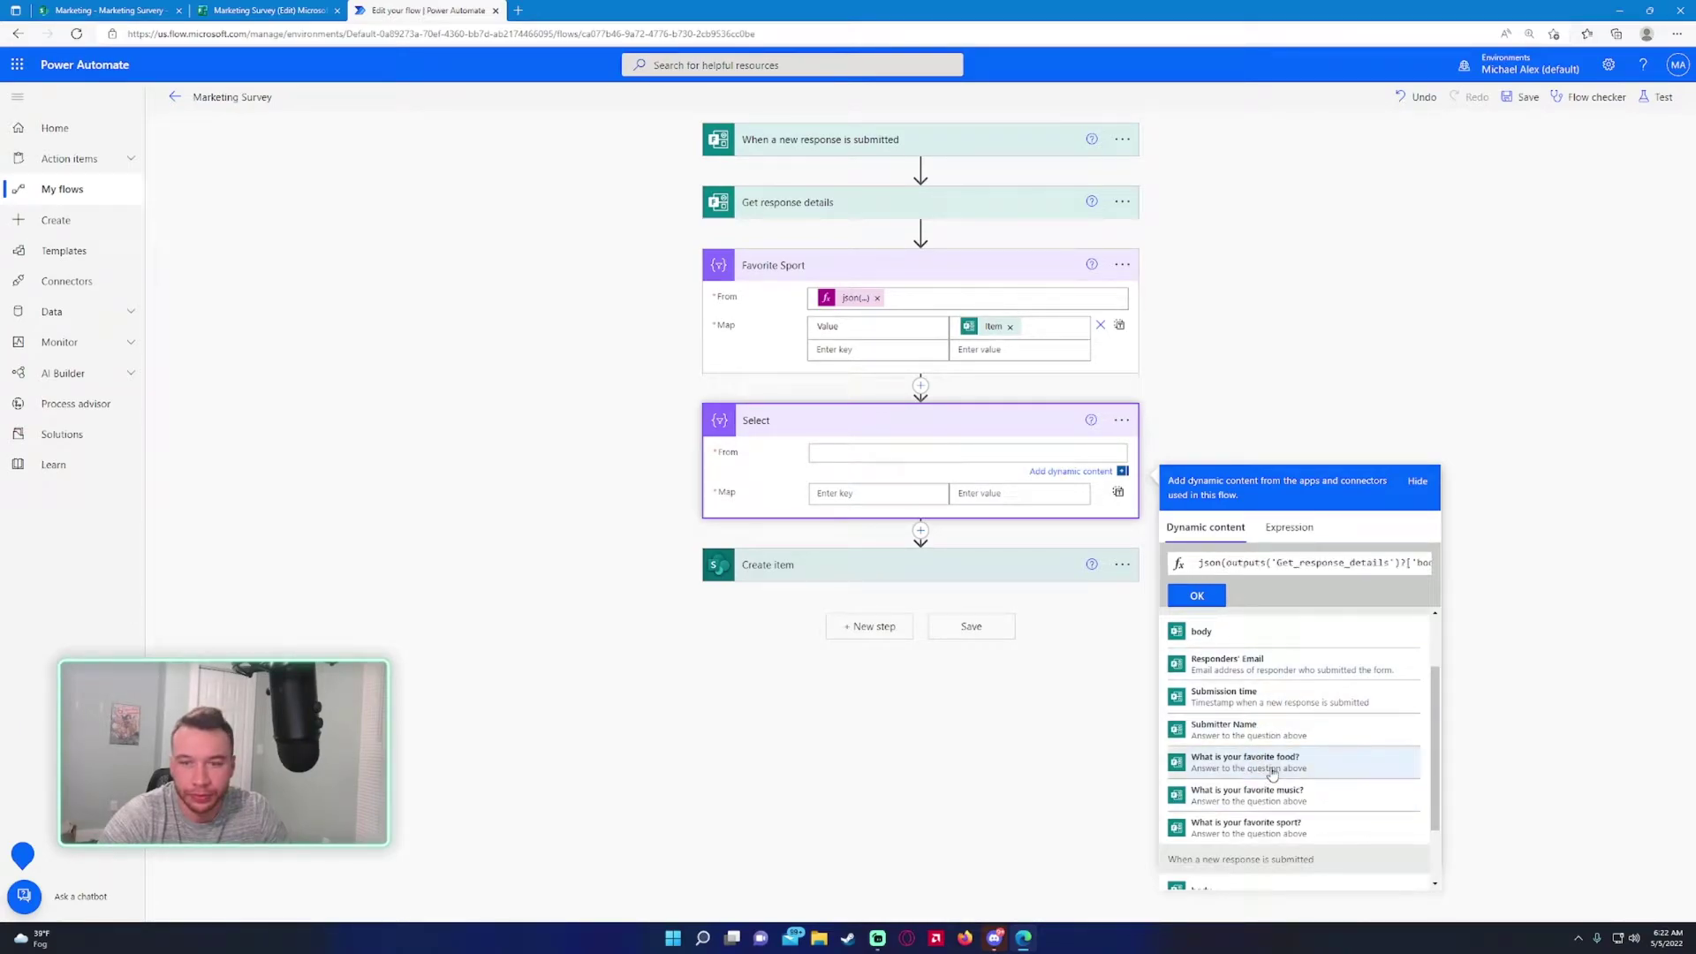
pyautogui.click(1199, 598)
# Step: Map the key Value to the item() expression
pyautogui.click(870, 498)
pyautogui.write('Va')
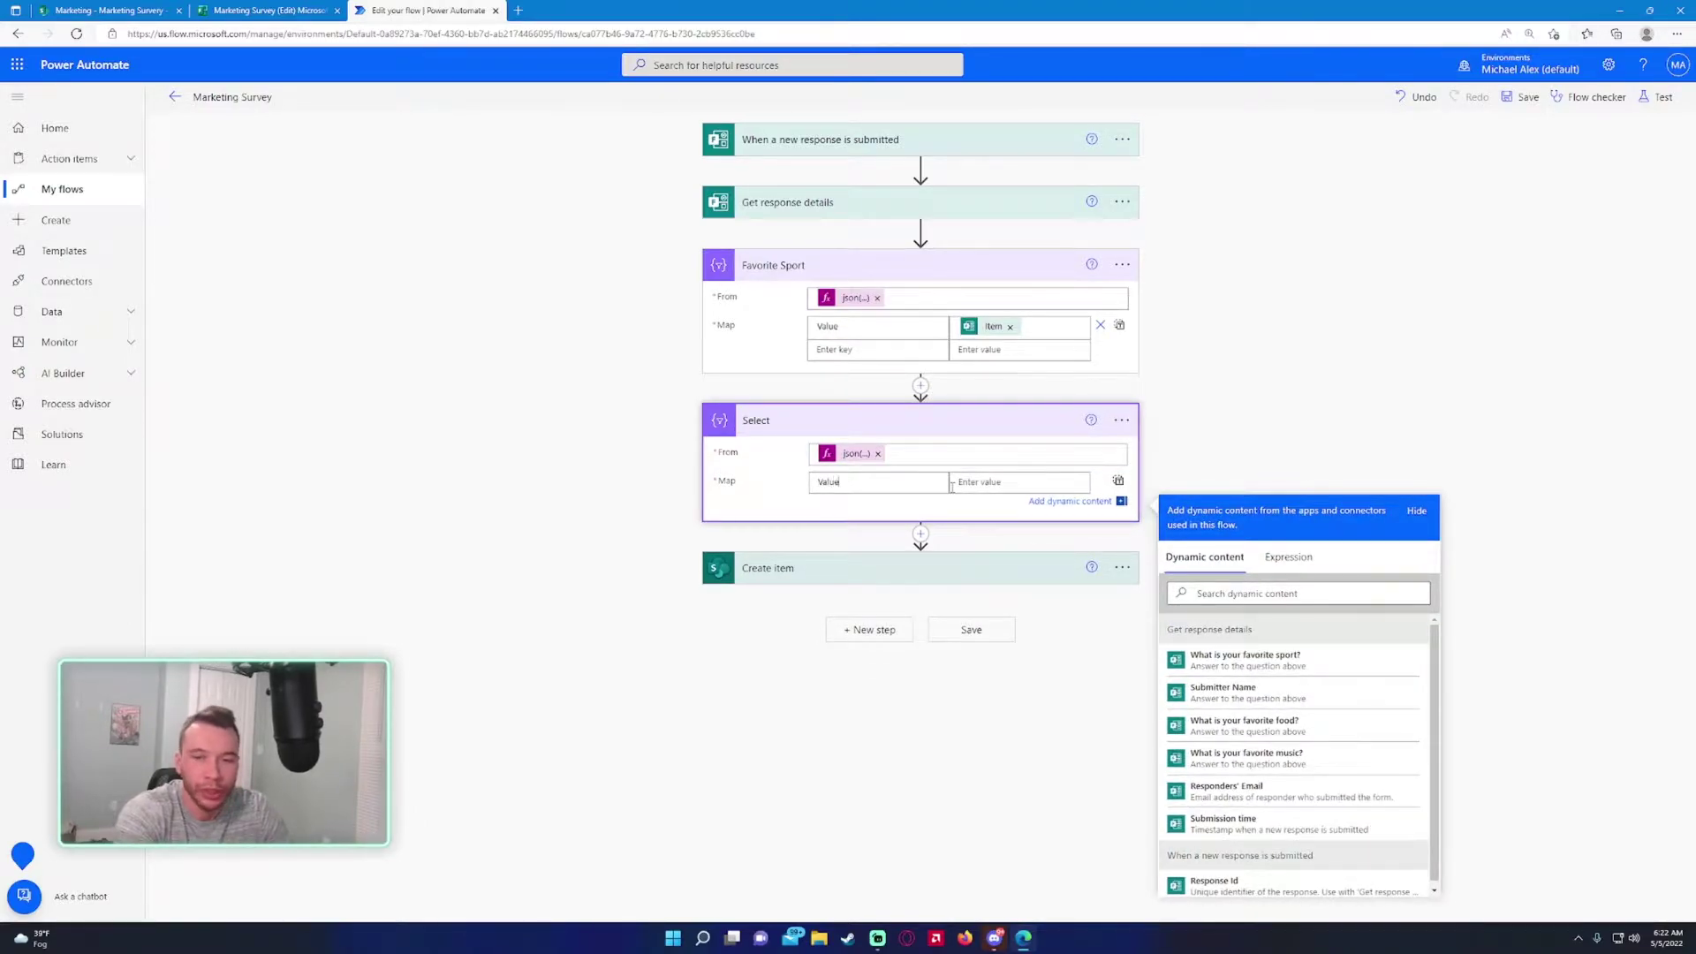
pyautogui.write('lue')
pyautogui.click(954, 484)
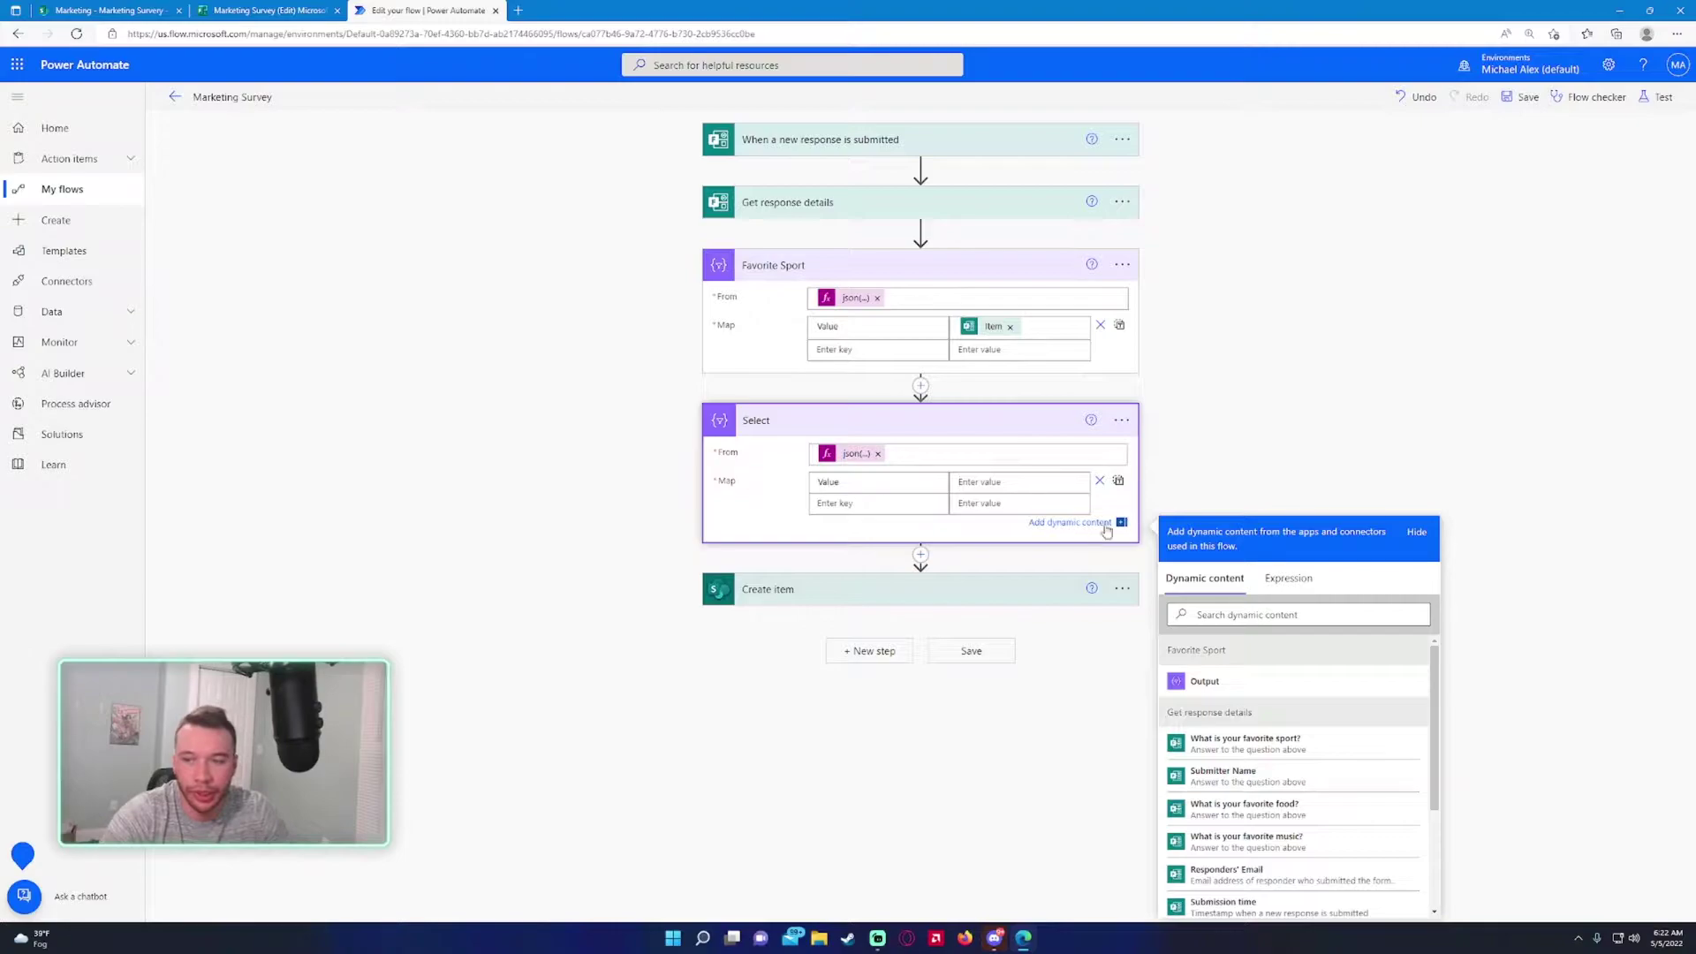
pyautogui.click(1288, 577)
pyautogui.write('itme')
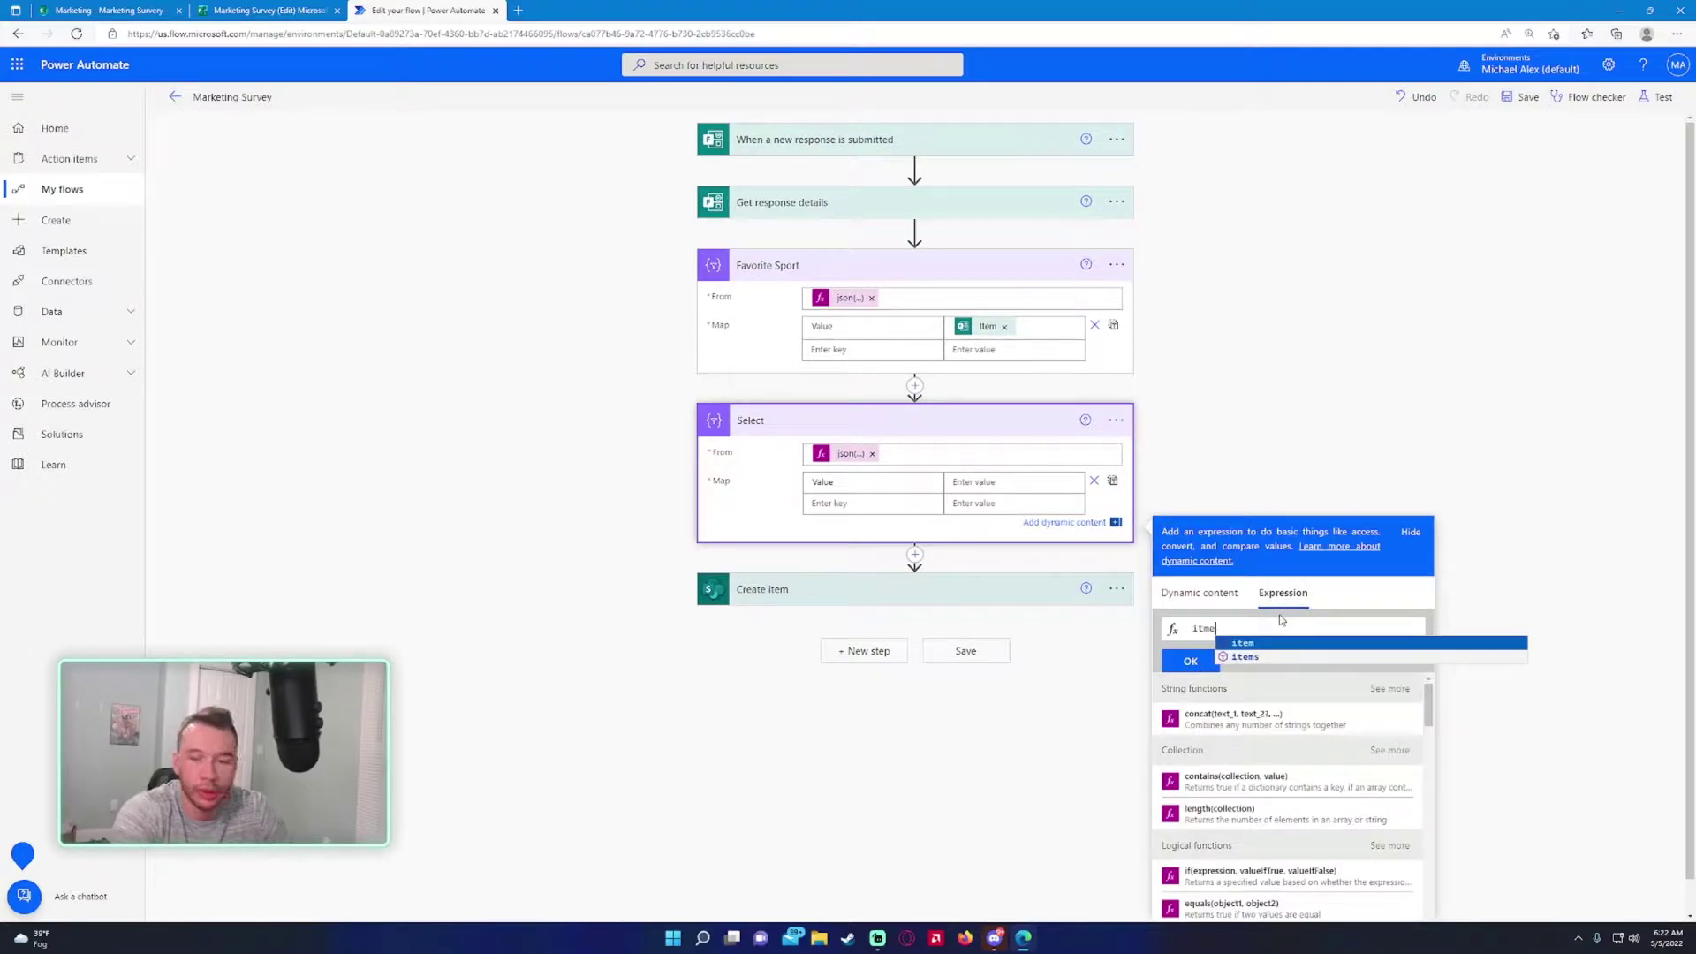
pyautogui.press('BackSpace')
pyautogui.press('BackSpace')
pyautogui.write('em()')
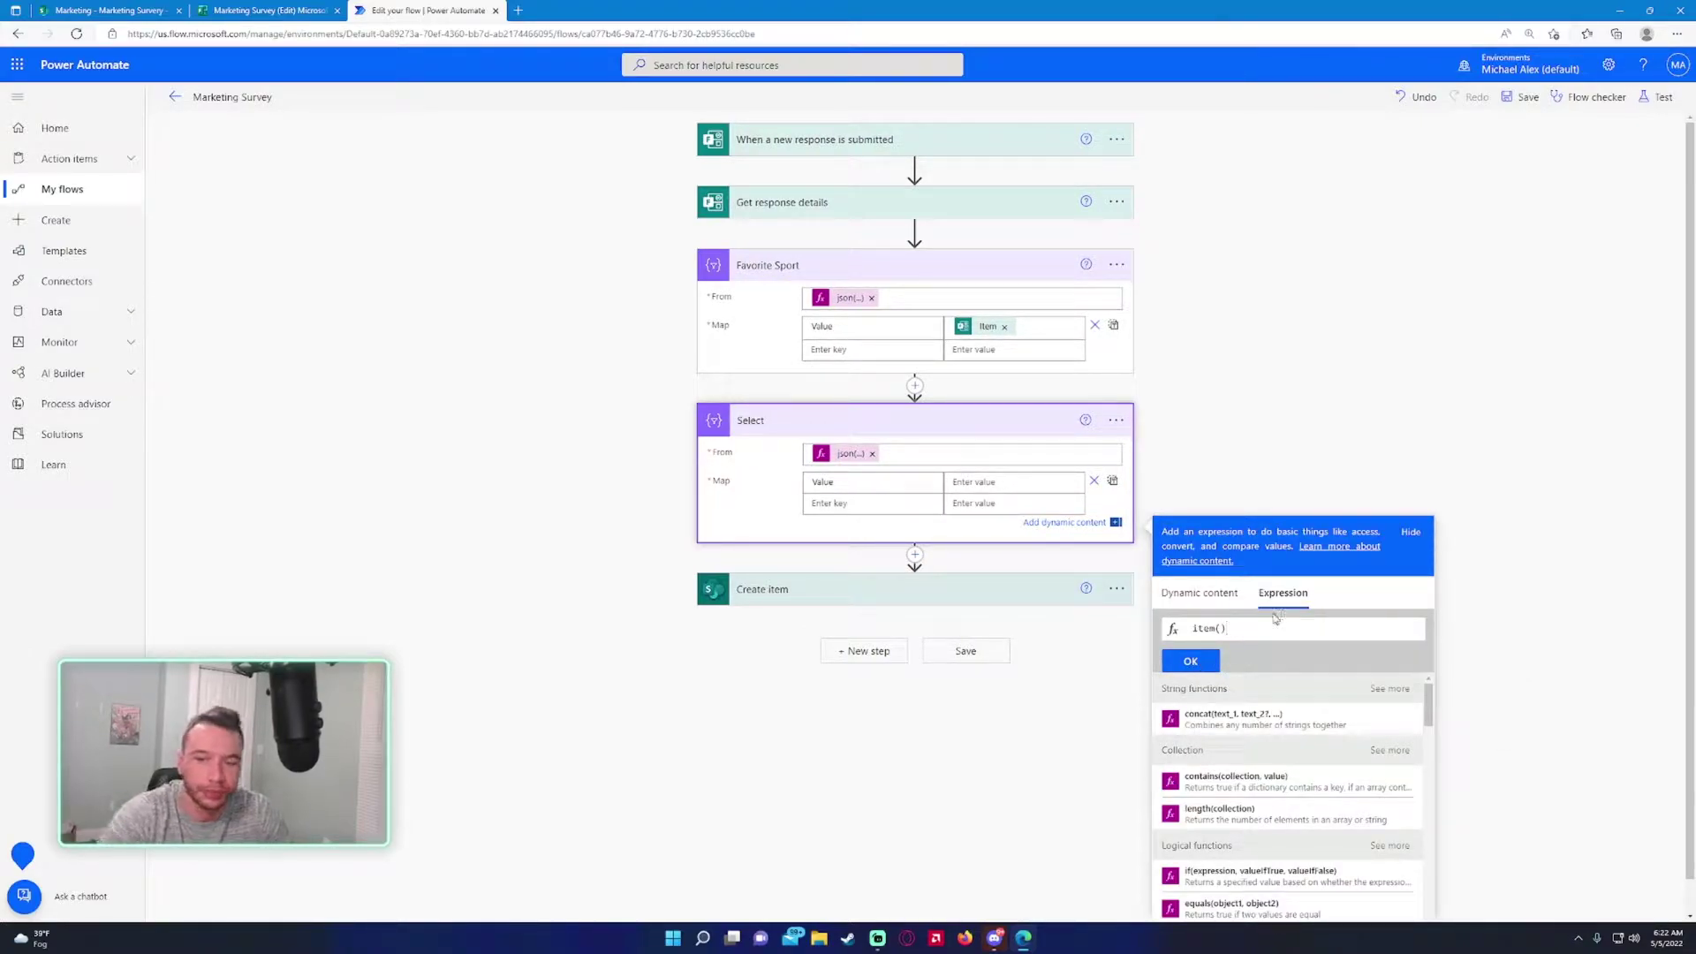
pyautogui.click(1208, 668)
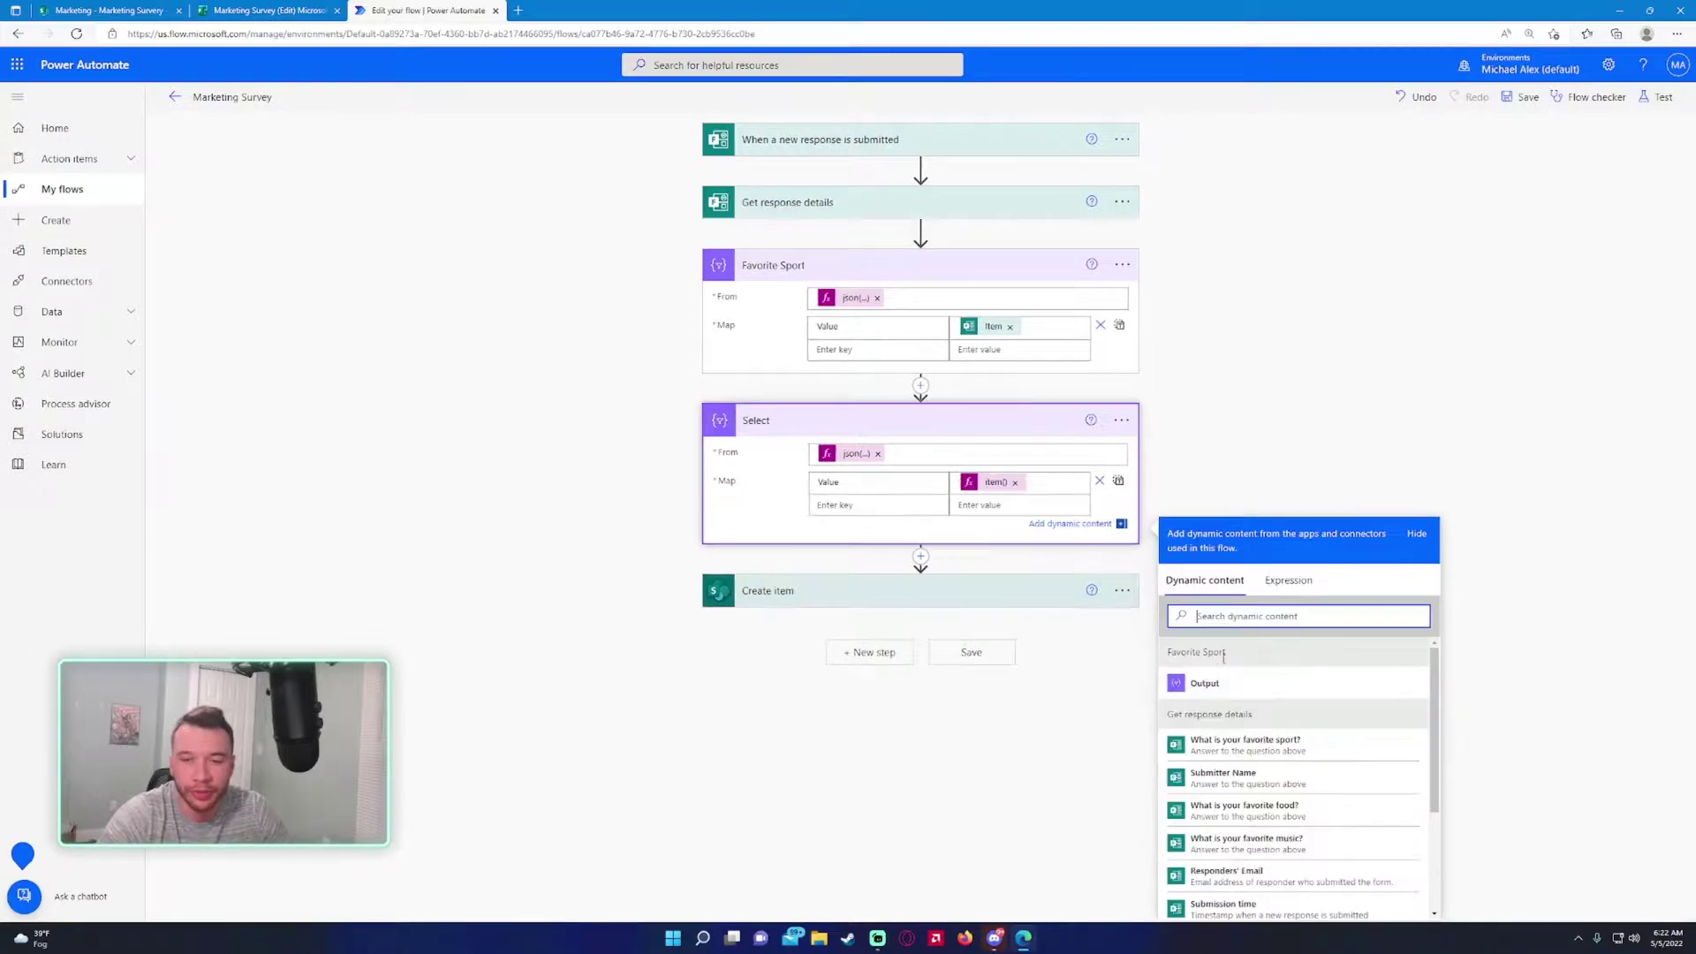
# Step: Rename the Select step to 'Favorite Food'
pyautogui.click(1121, 420)
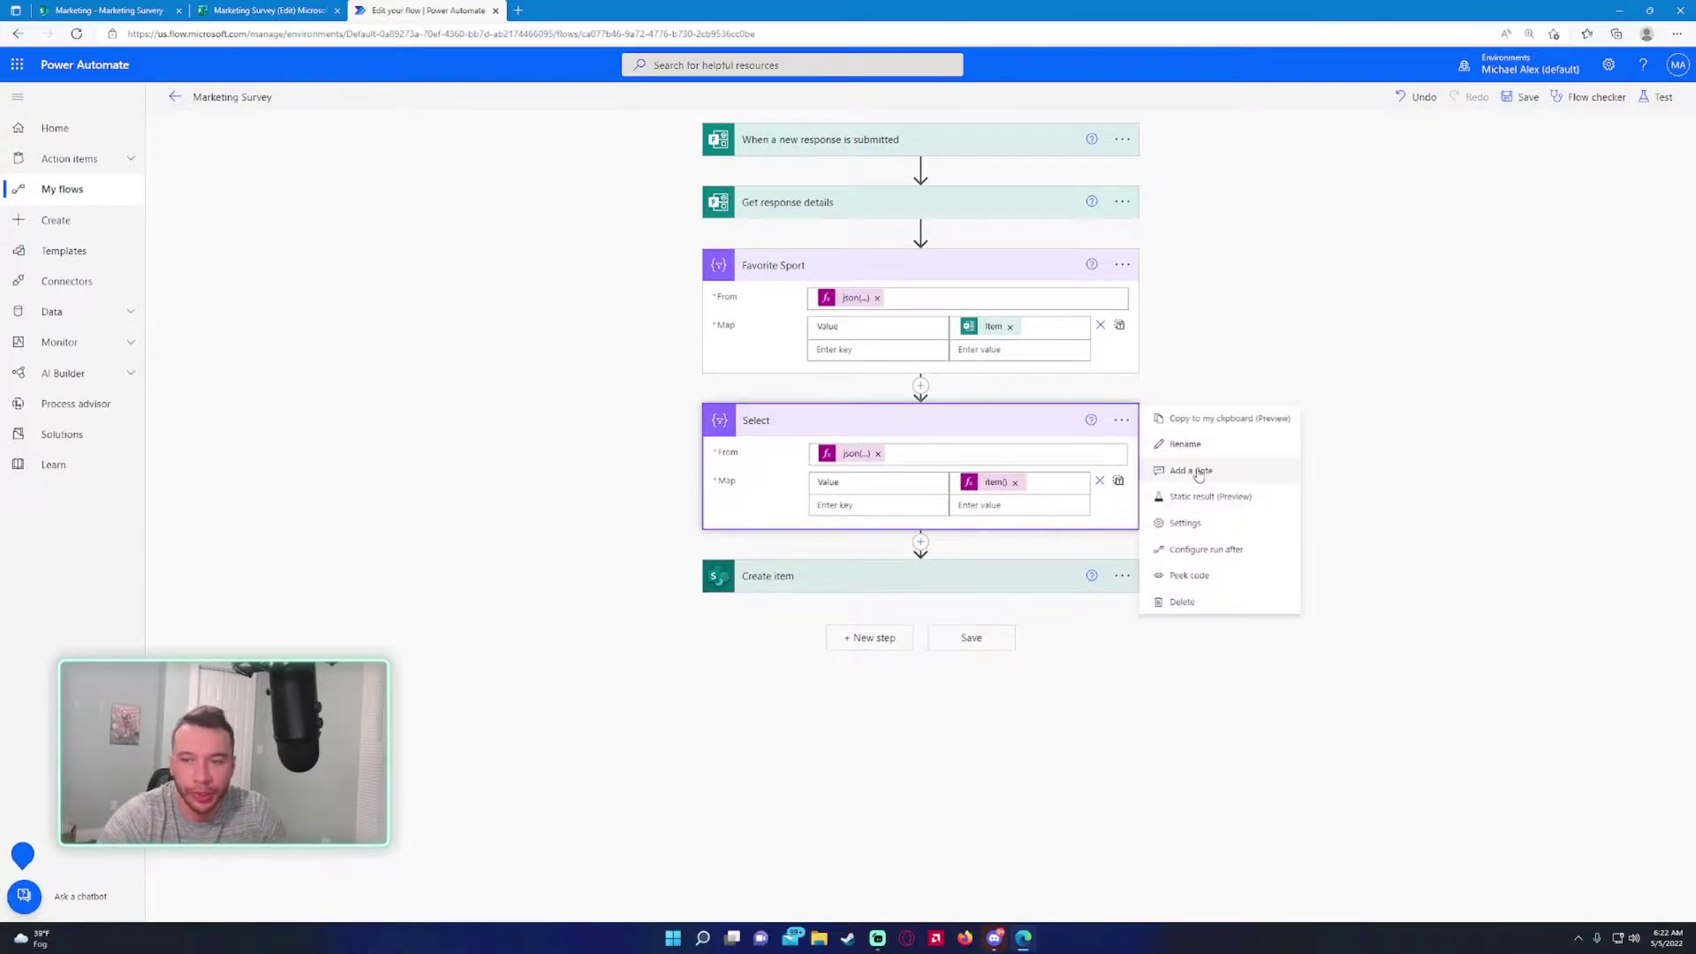
pyautogui.click(1201, 444)
pyautogui.write('Favorite Fo')
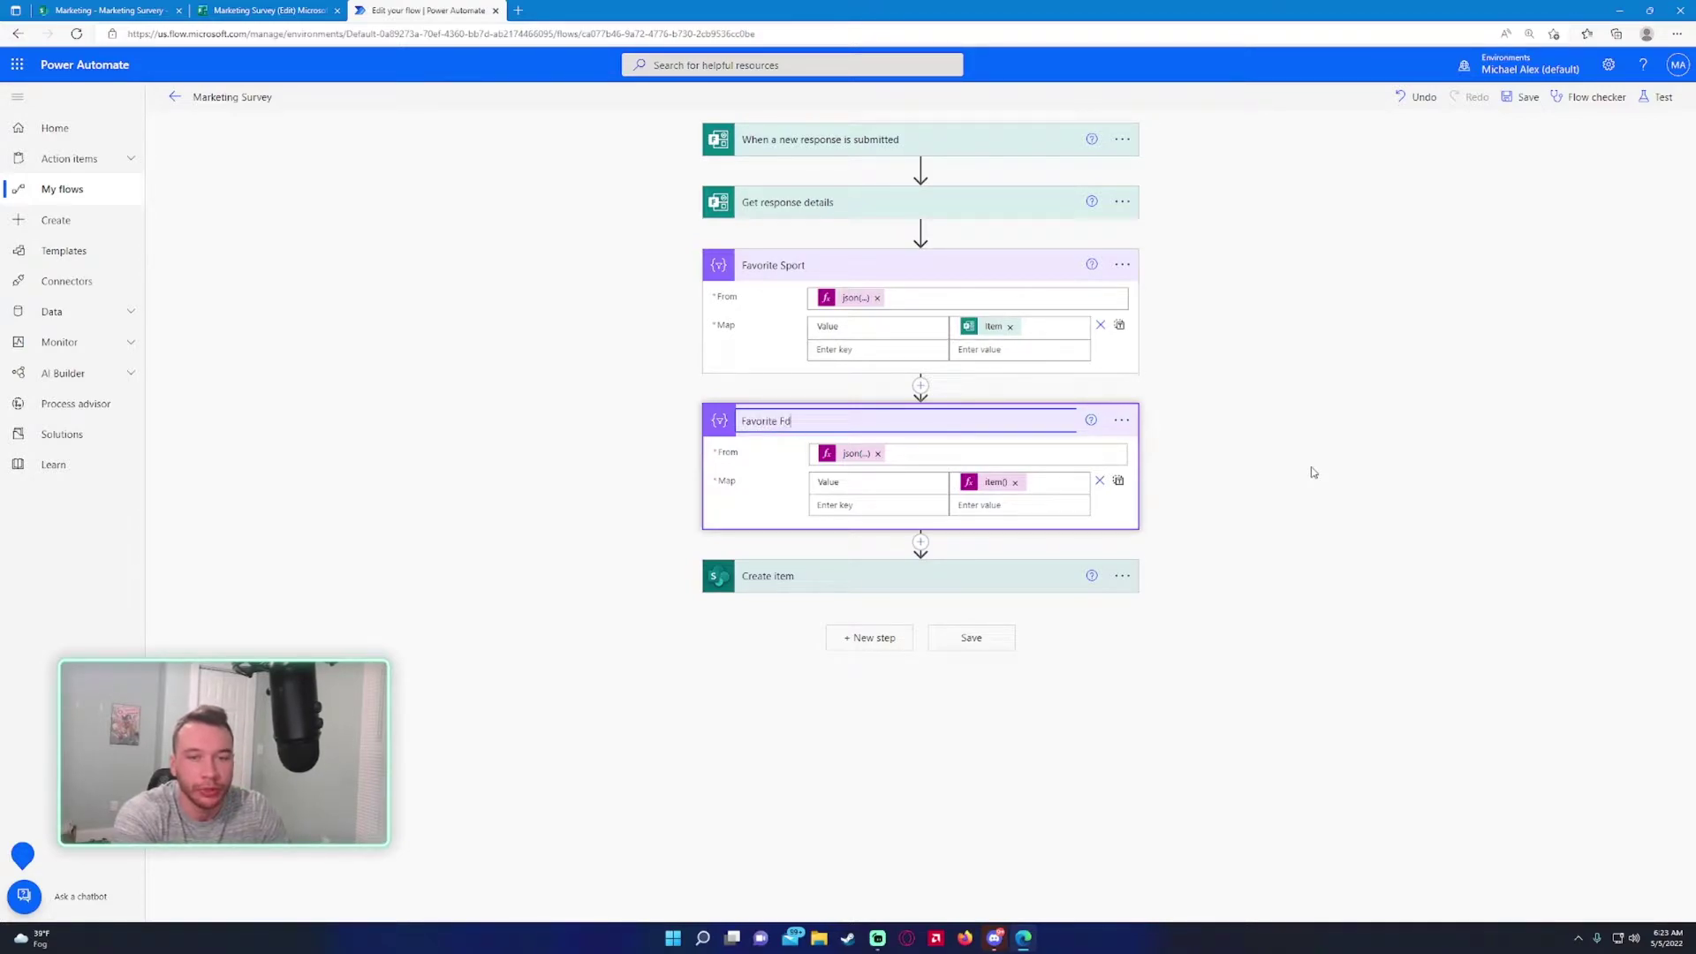
pyautogui.write('od')
pyautogui.press('Return')
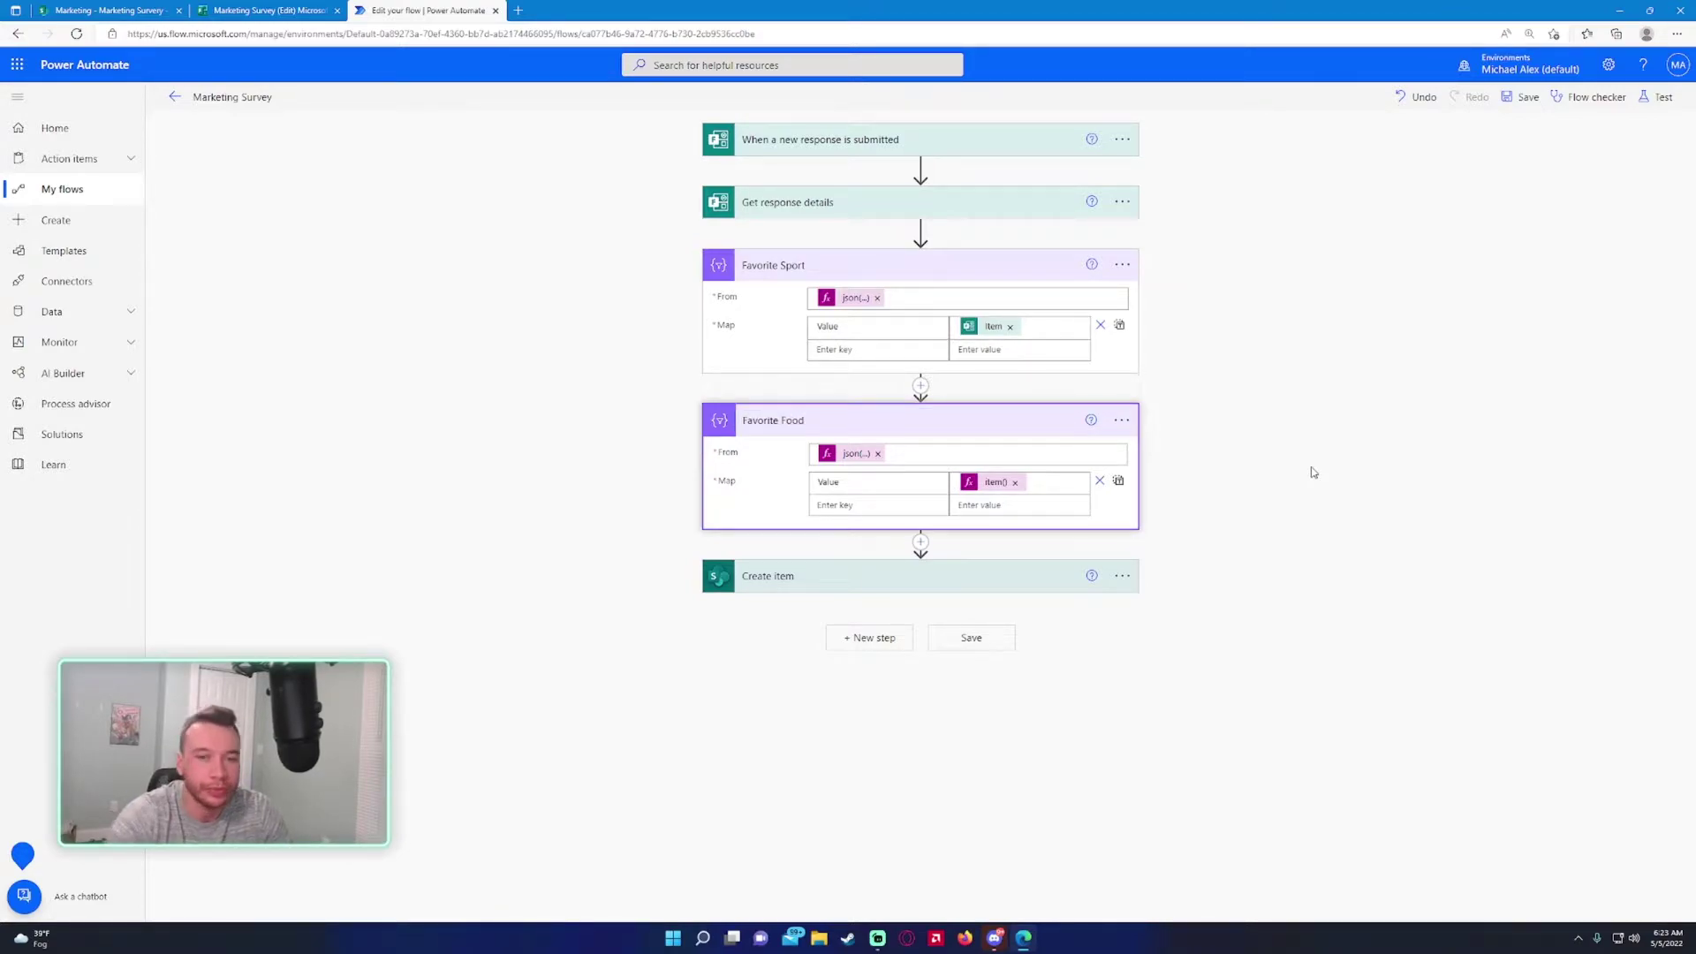
# Step: Add another Select action below the Favorite Food step
pyautogui.click(919, 541)
pyautogui.click(918, 574)
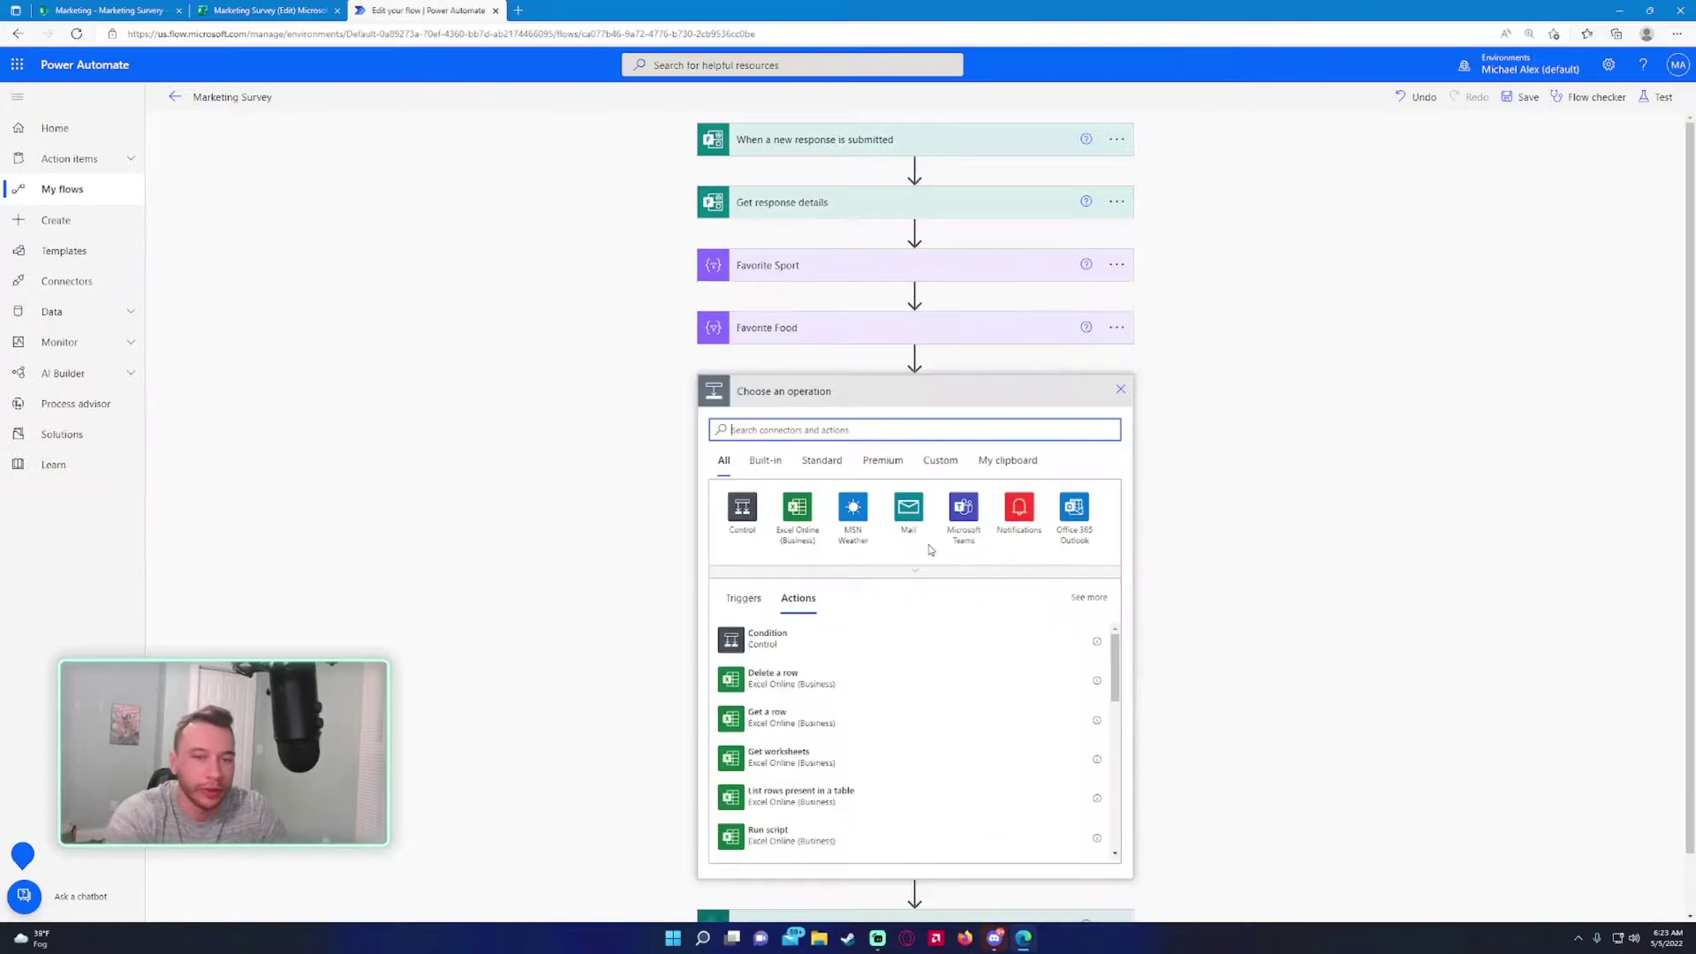
pyautogui.write('st')
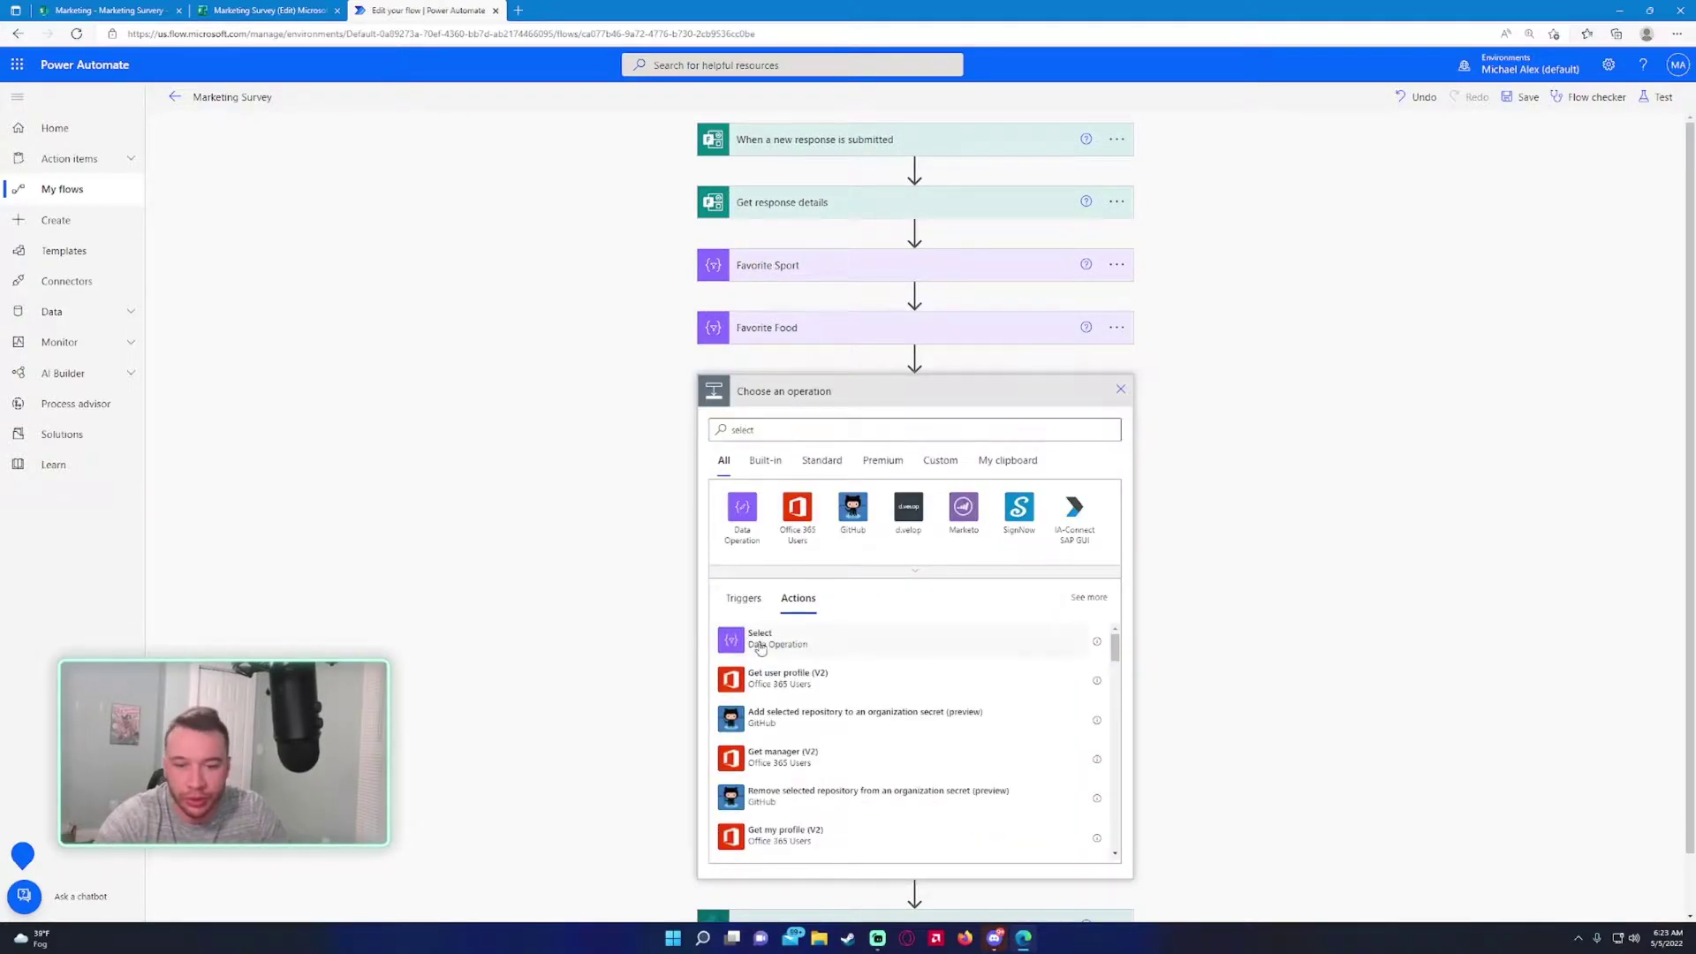
pyautogui.click(761, 642)
# Step: Set its From to a json() expression wrapping the favorite music answer
pyautogui.click(828, 430)
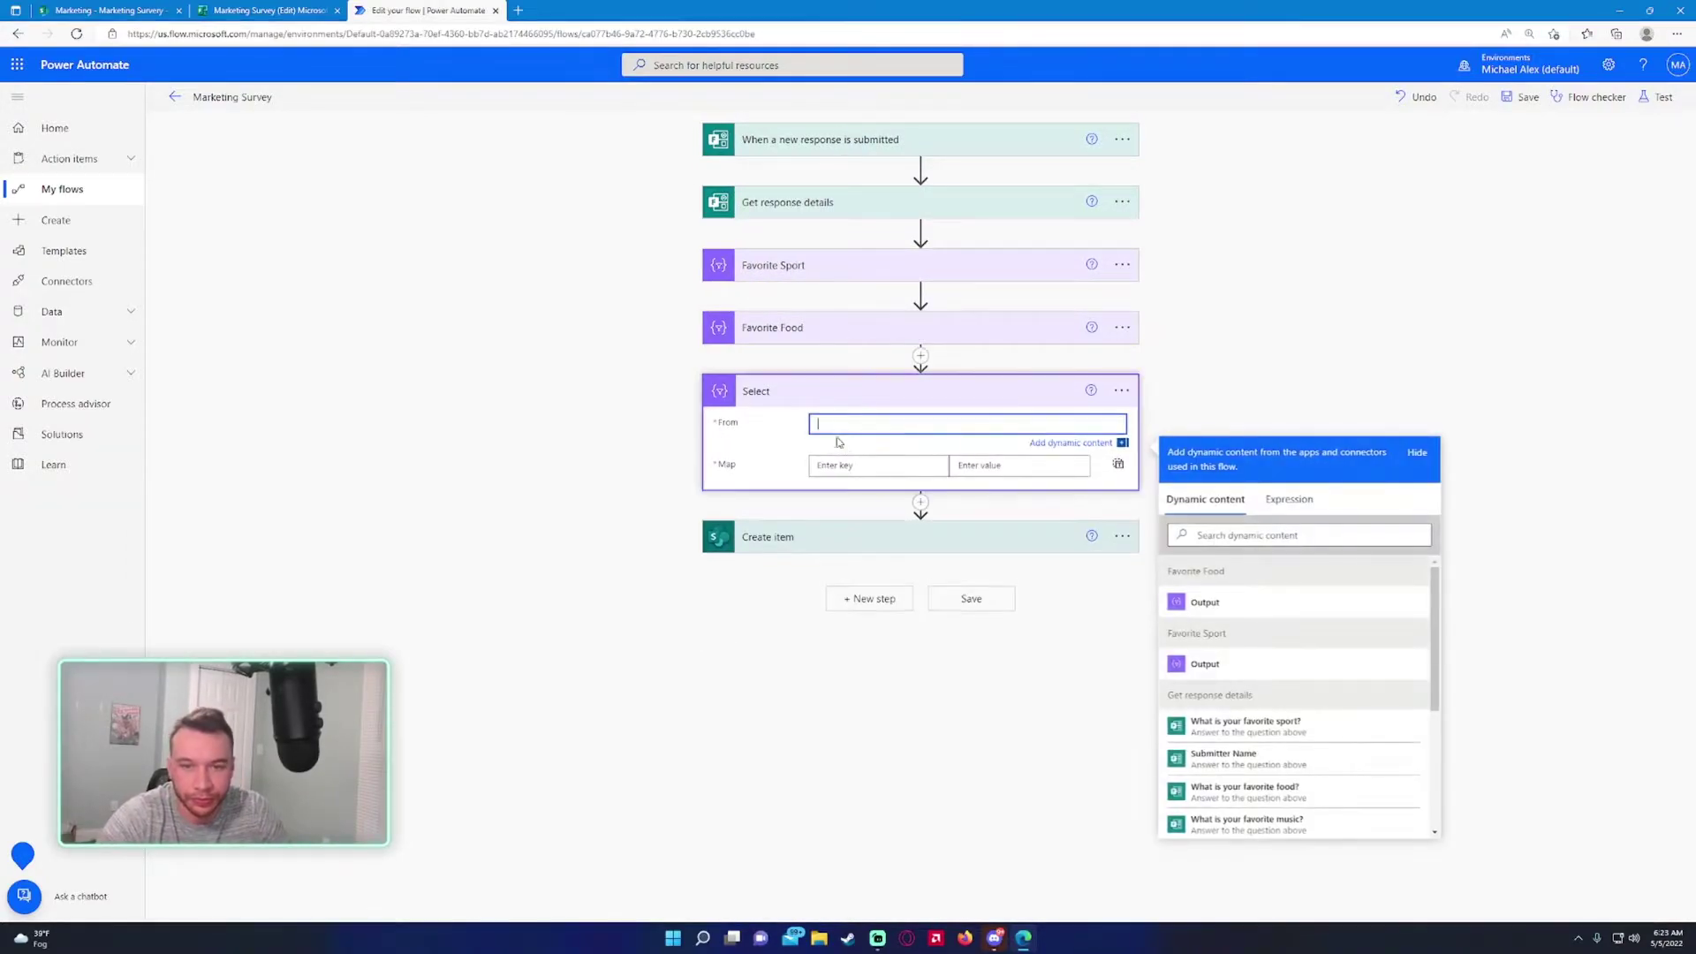
pyautogui.click(1289, 511)
pyautogui.write('json')
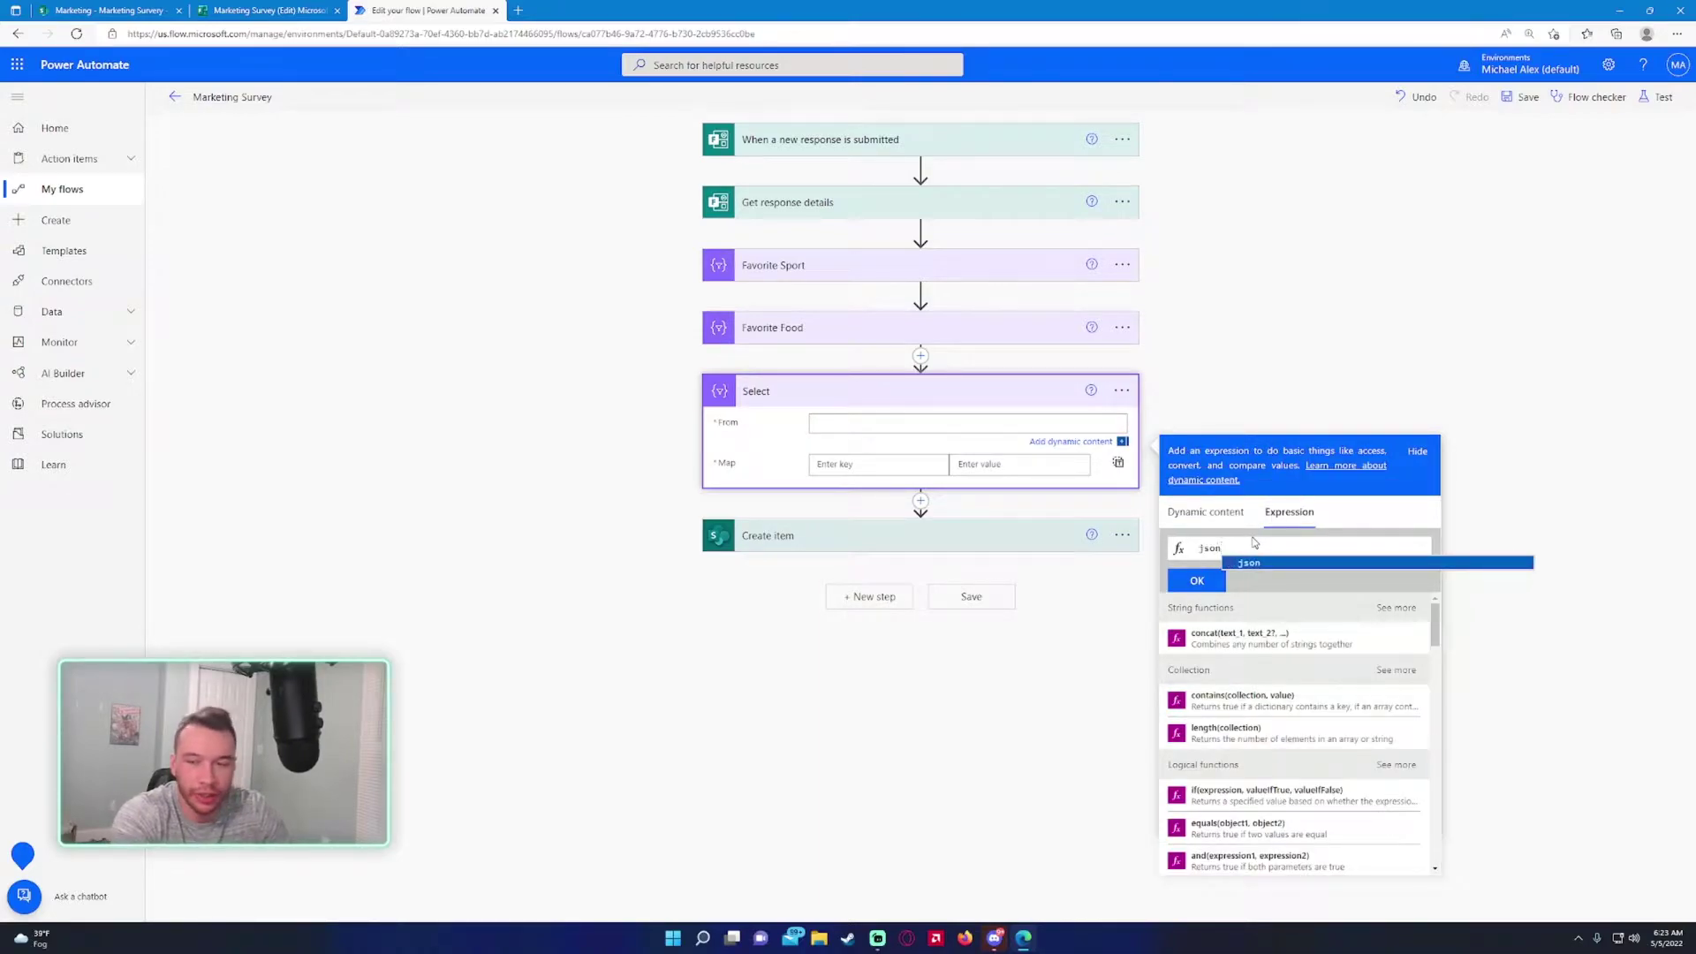
pyautogui.write('(')
pyautogui.click(1197, 511)
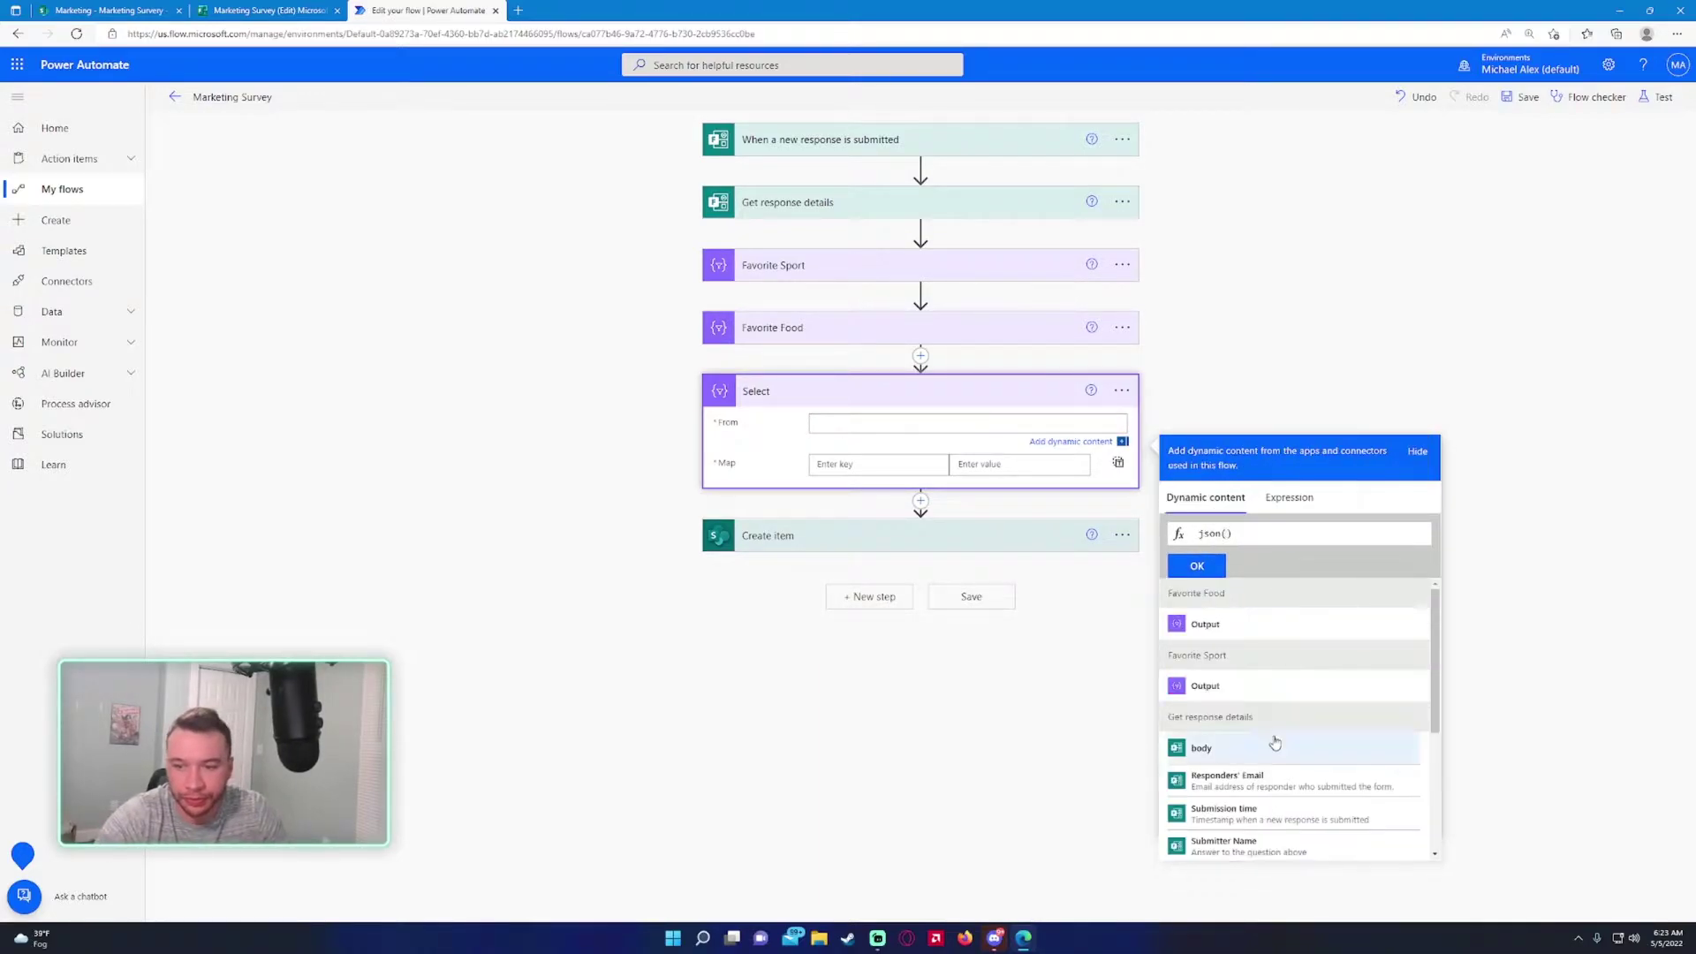
pyautogui.scroll(-2, 1241, 638)
pyautogui.scroll(-2, 1241, 638)
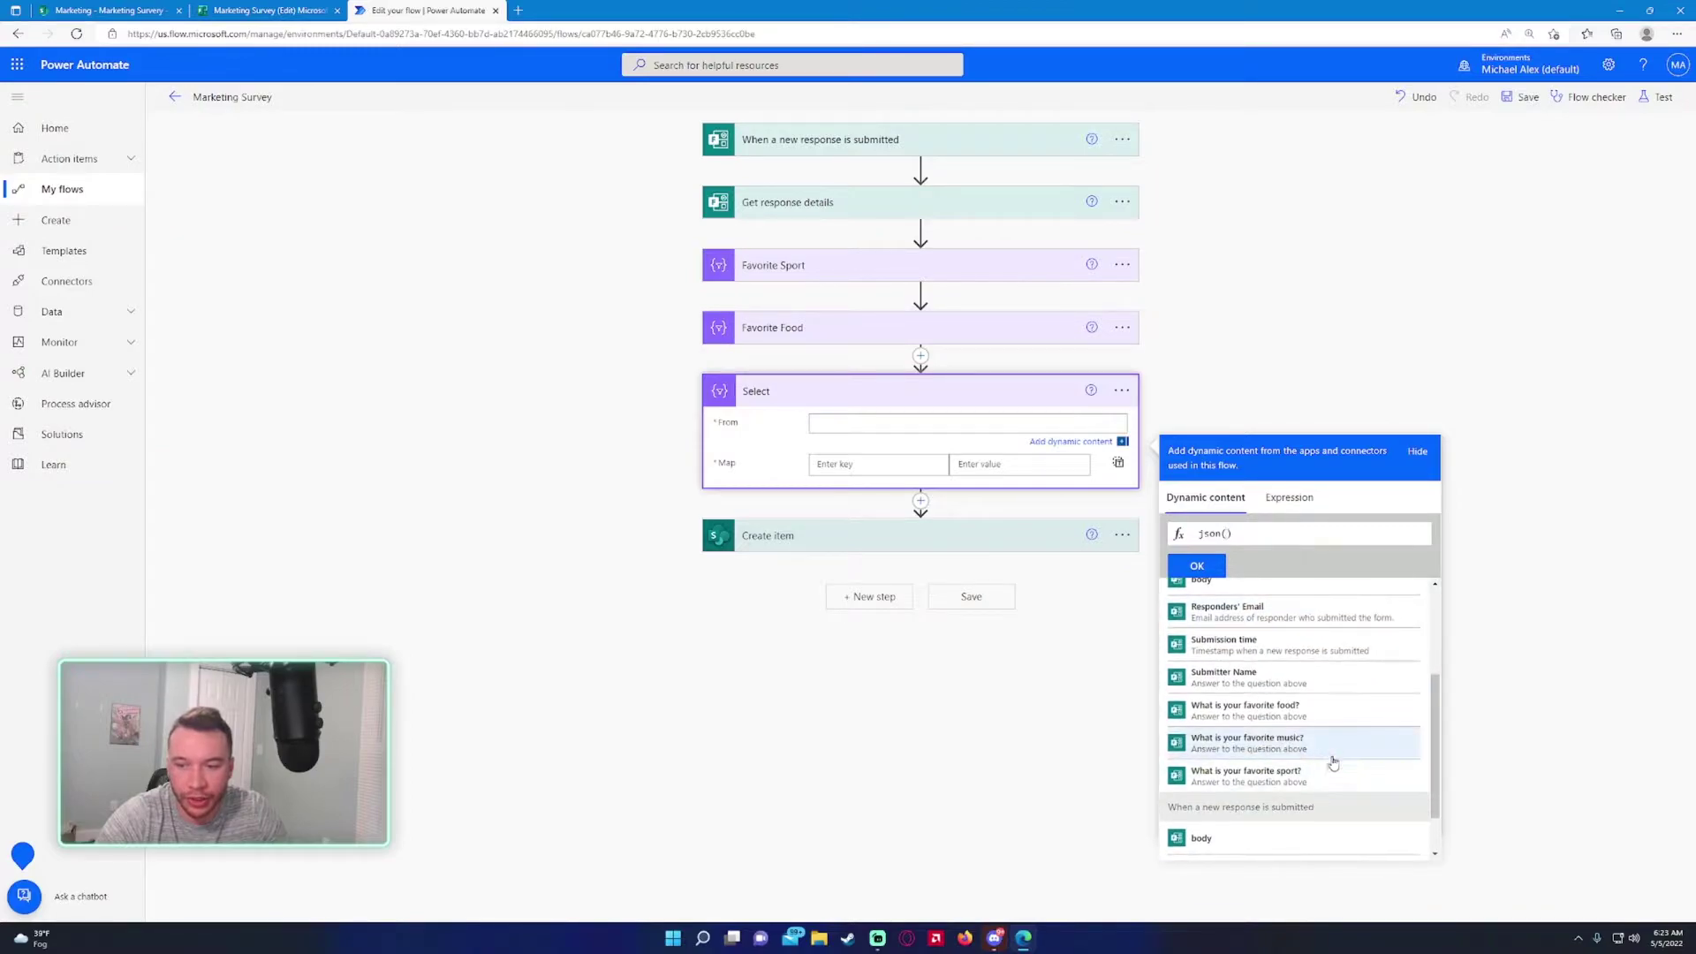
pyautogui.click(1276, 755)
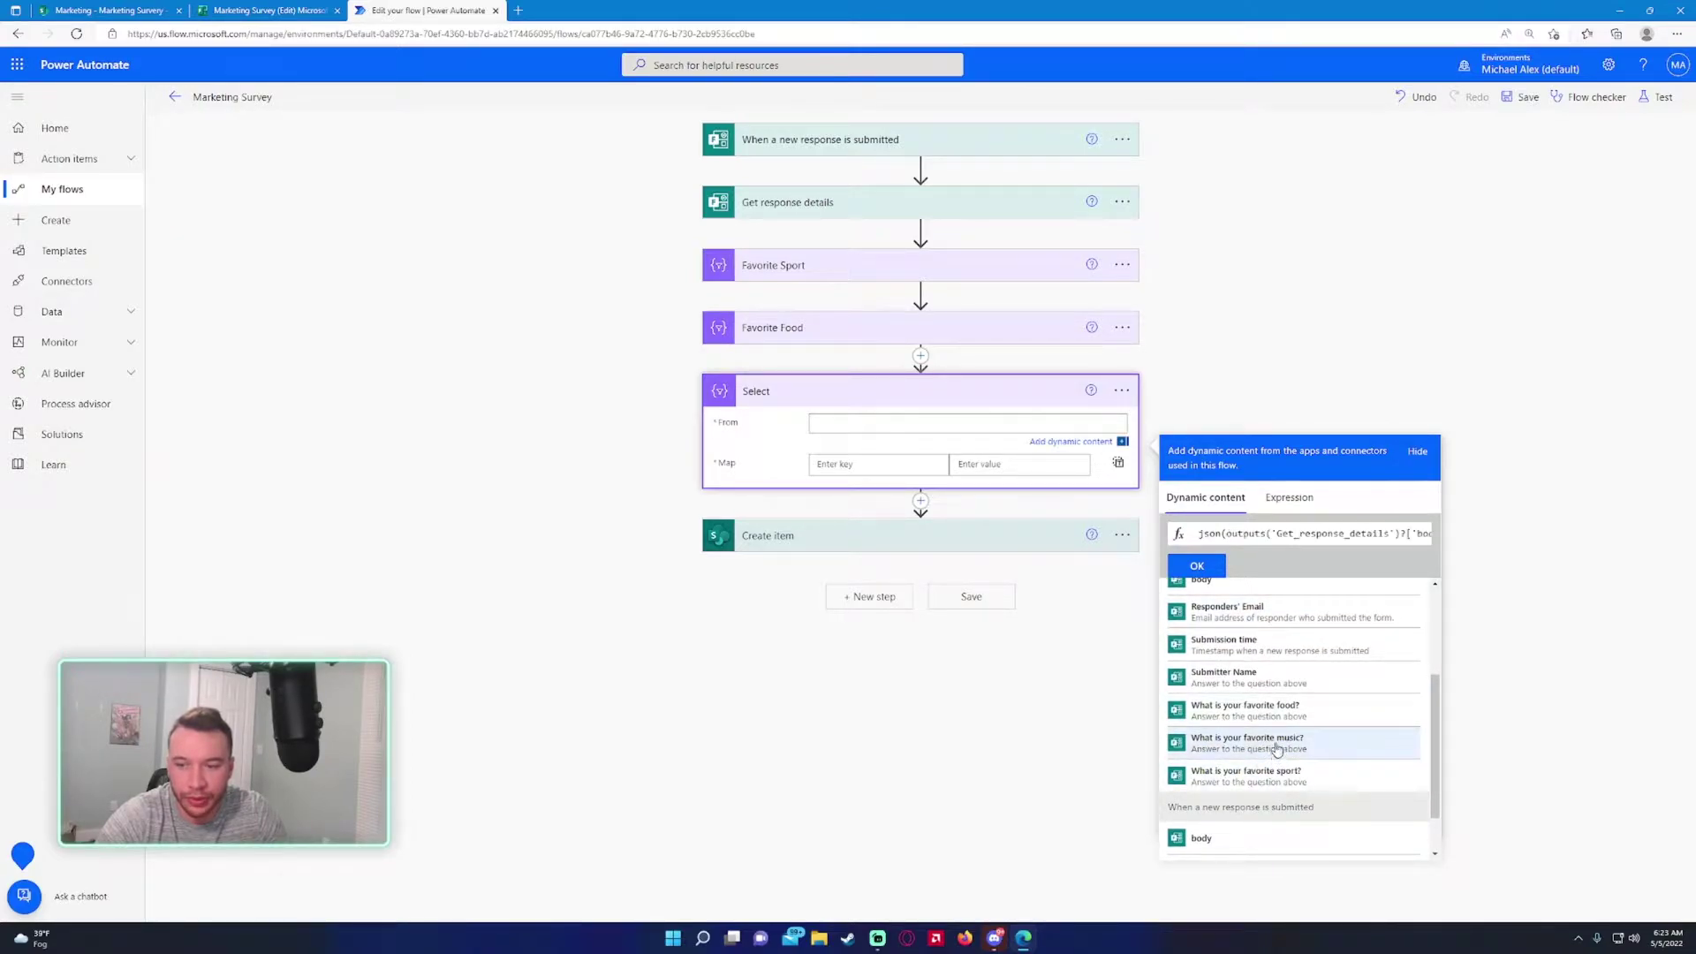
pyautogui.click(1208, 566)
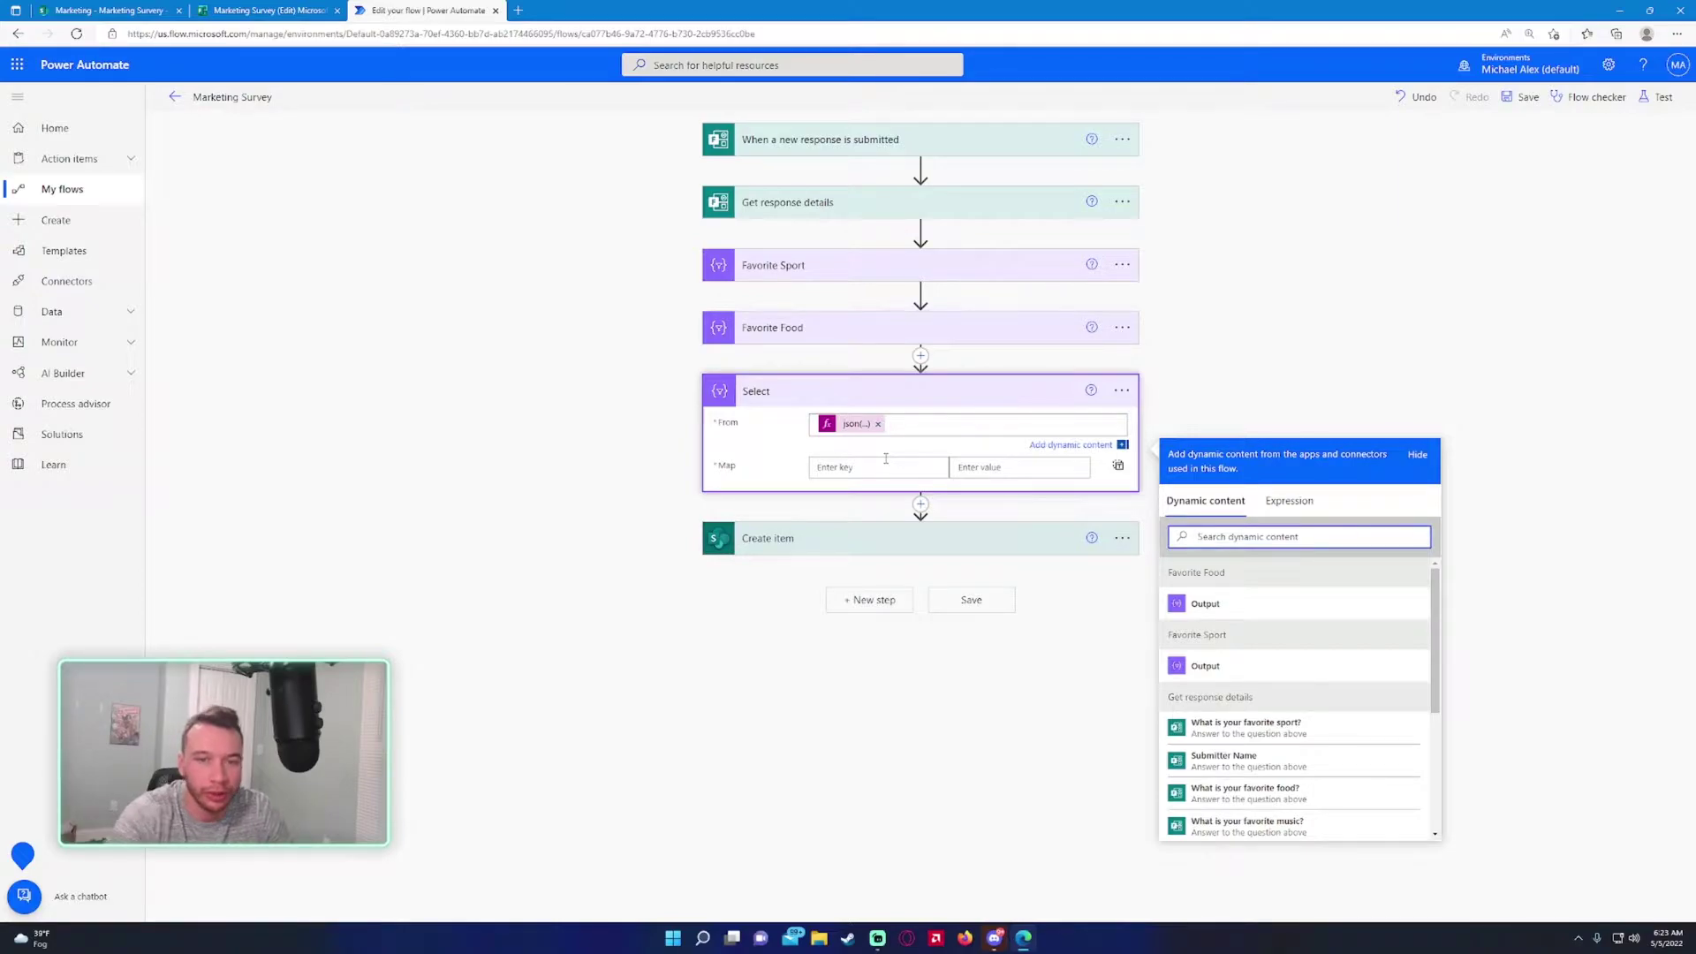
# Step: Map the key Value to item()
pyautogui.click(886, 462)
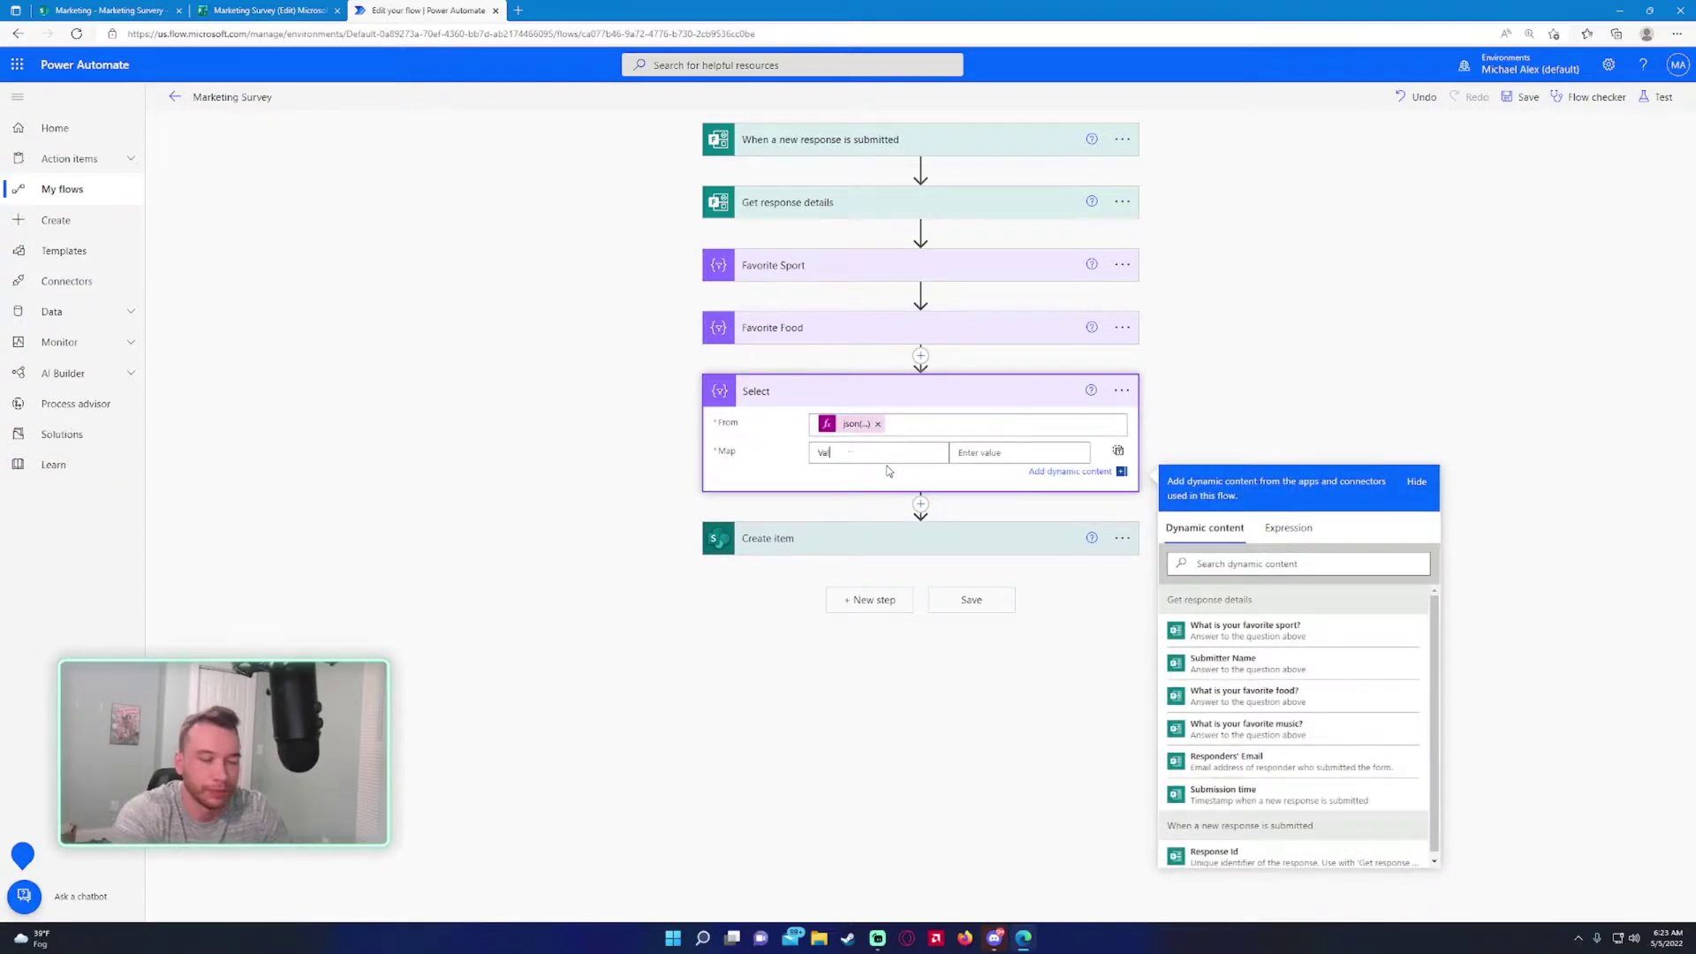
pyautogui.write('Value')
pyautogui.press('Tab')
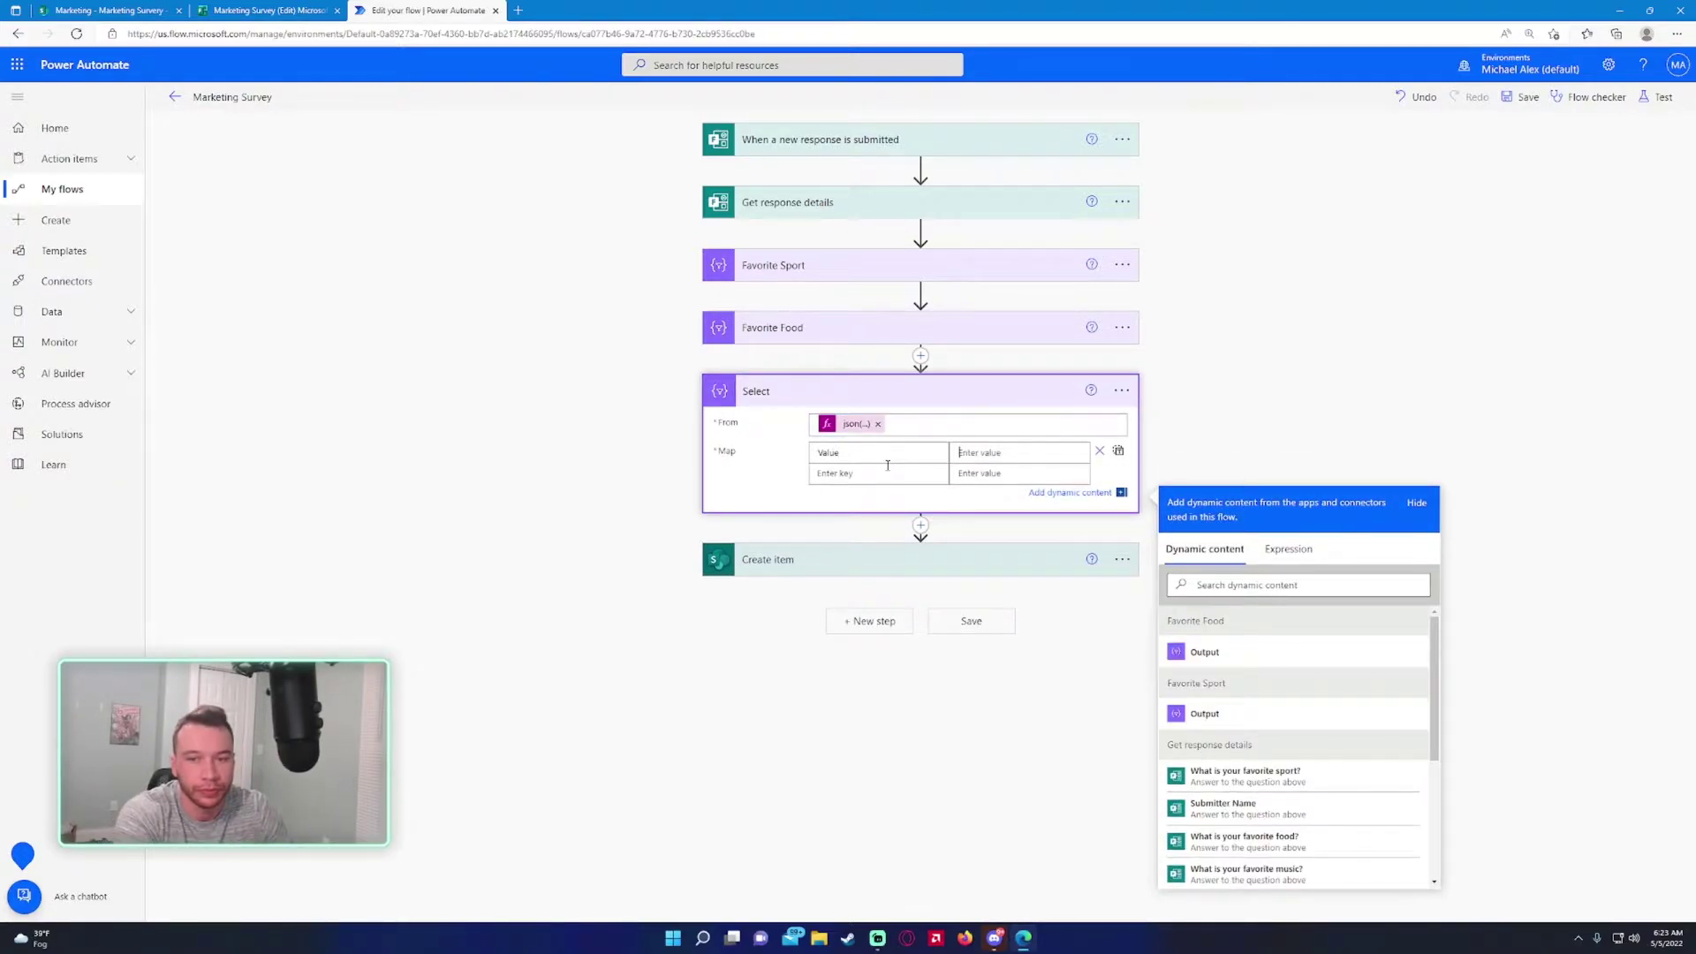
pyautogui.click(1296, 551)
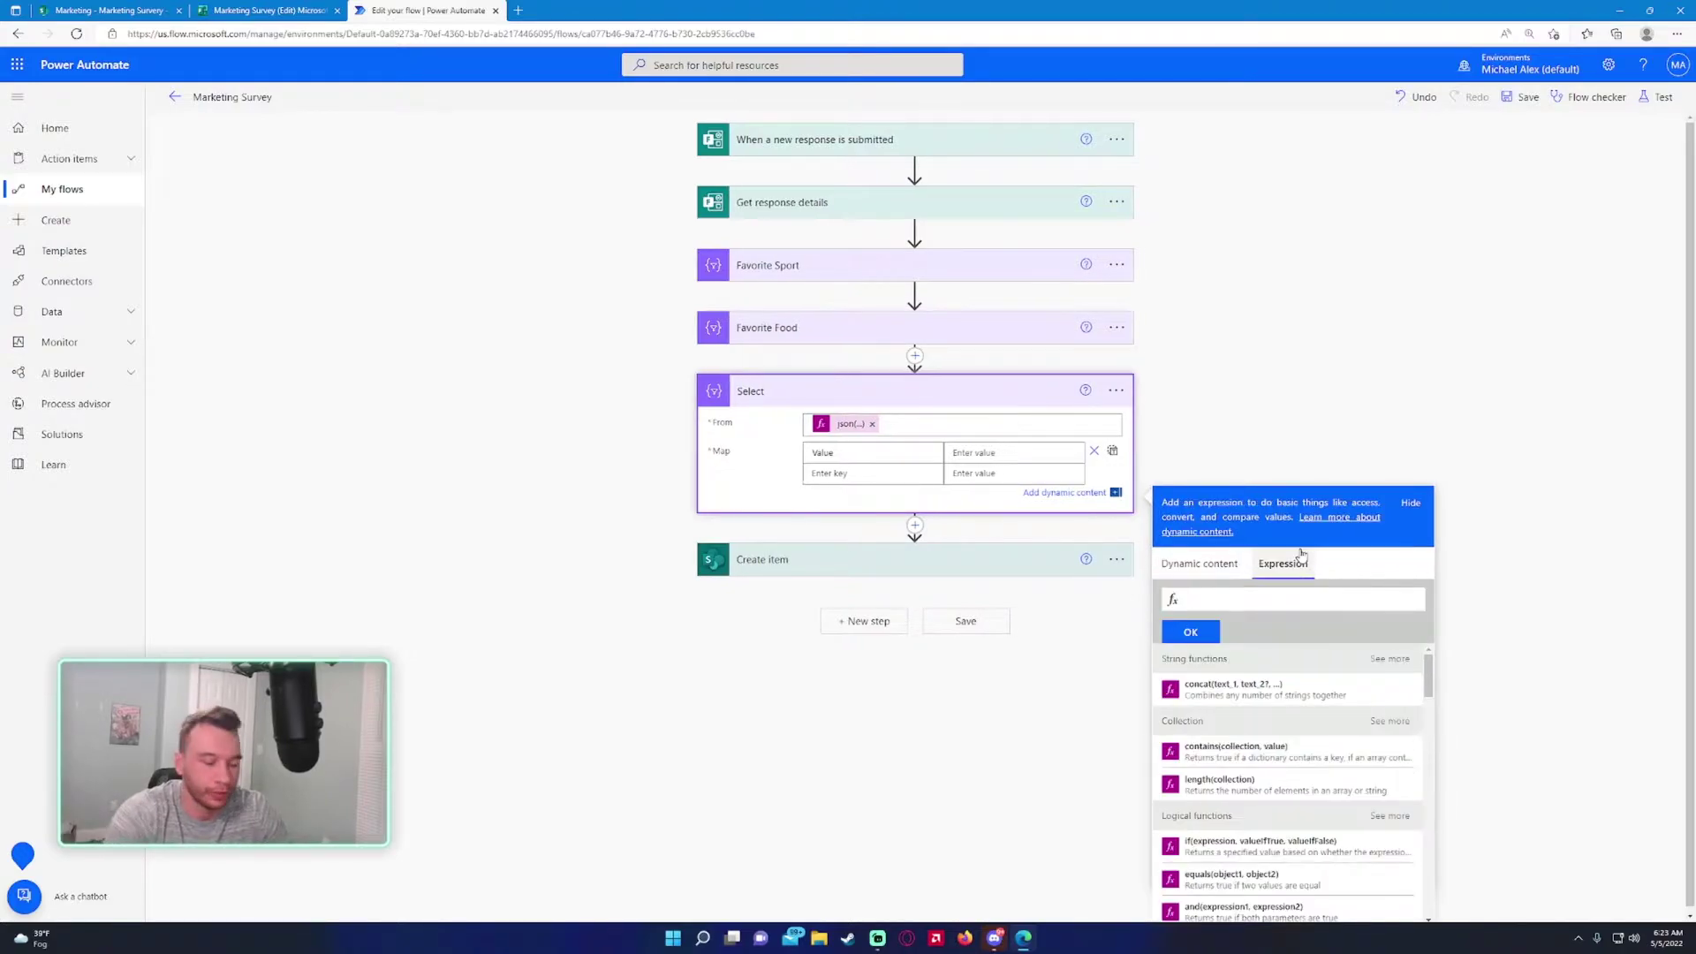
pyautogui.write('item(')
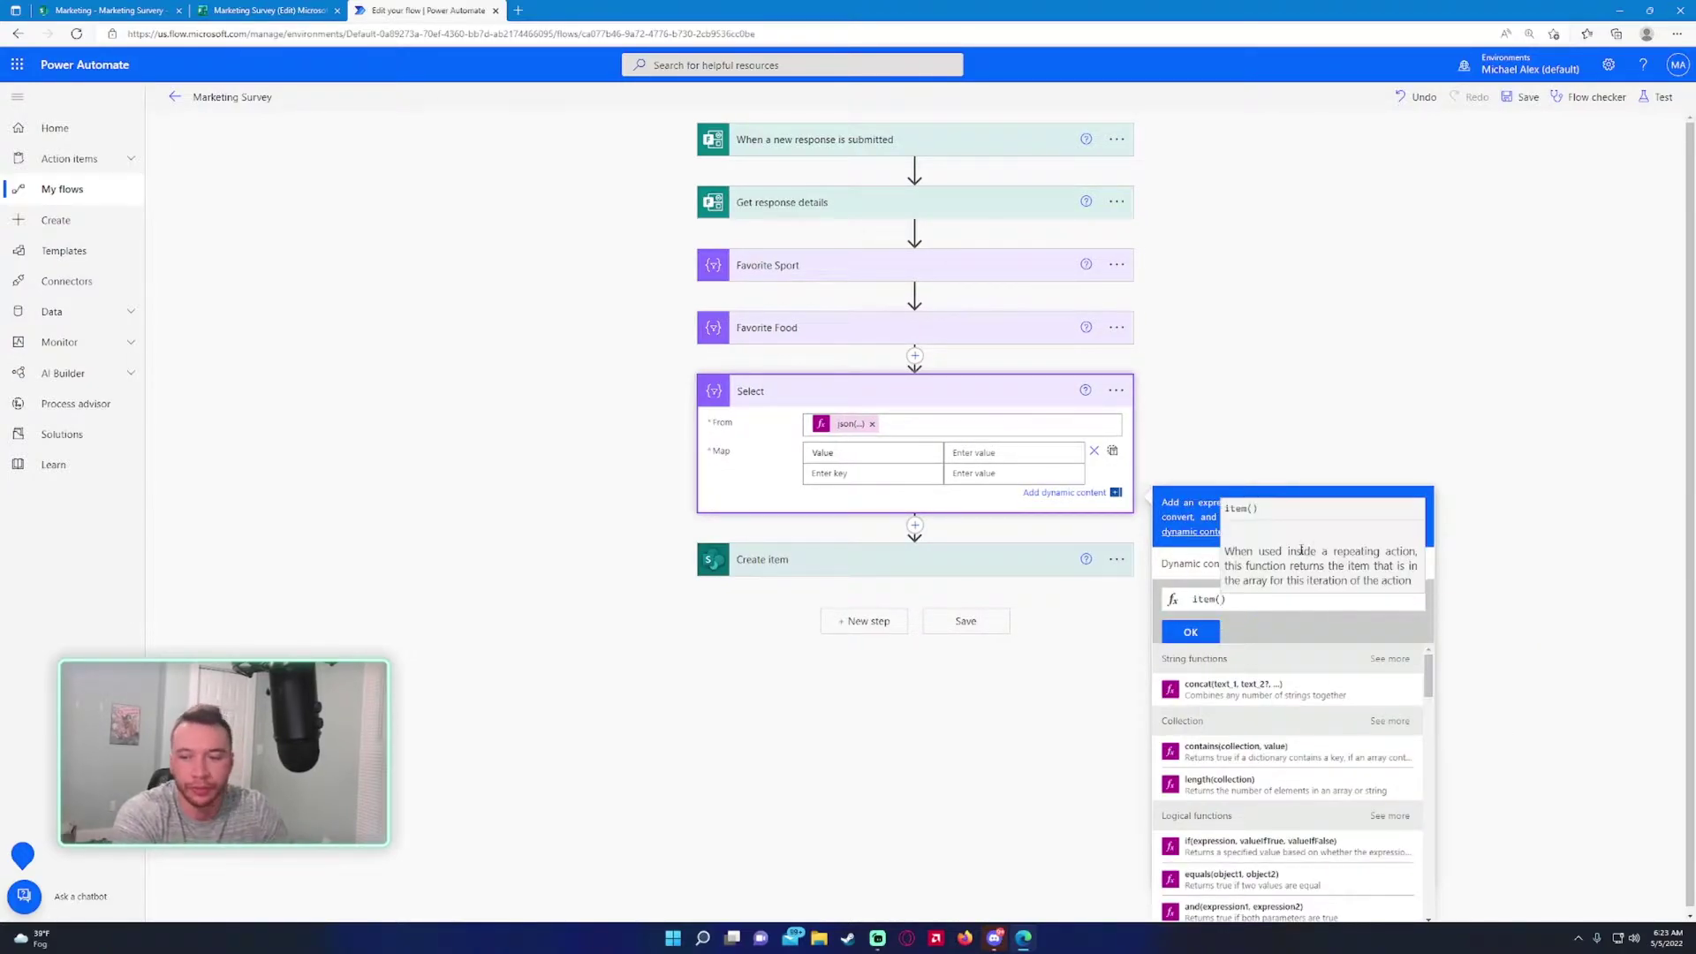
pyautogui.write(')')
pyautogui.click(1191, 631)
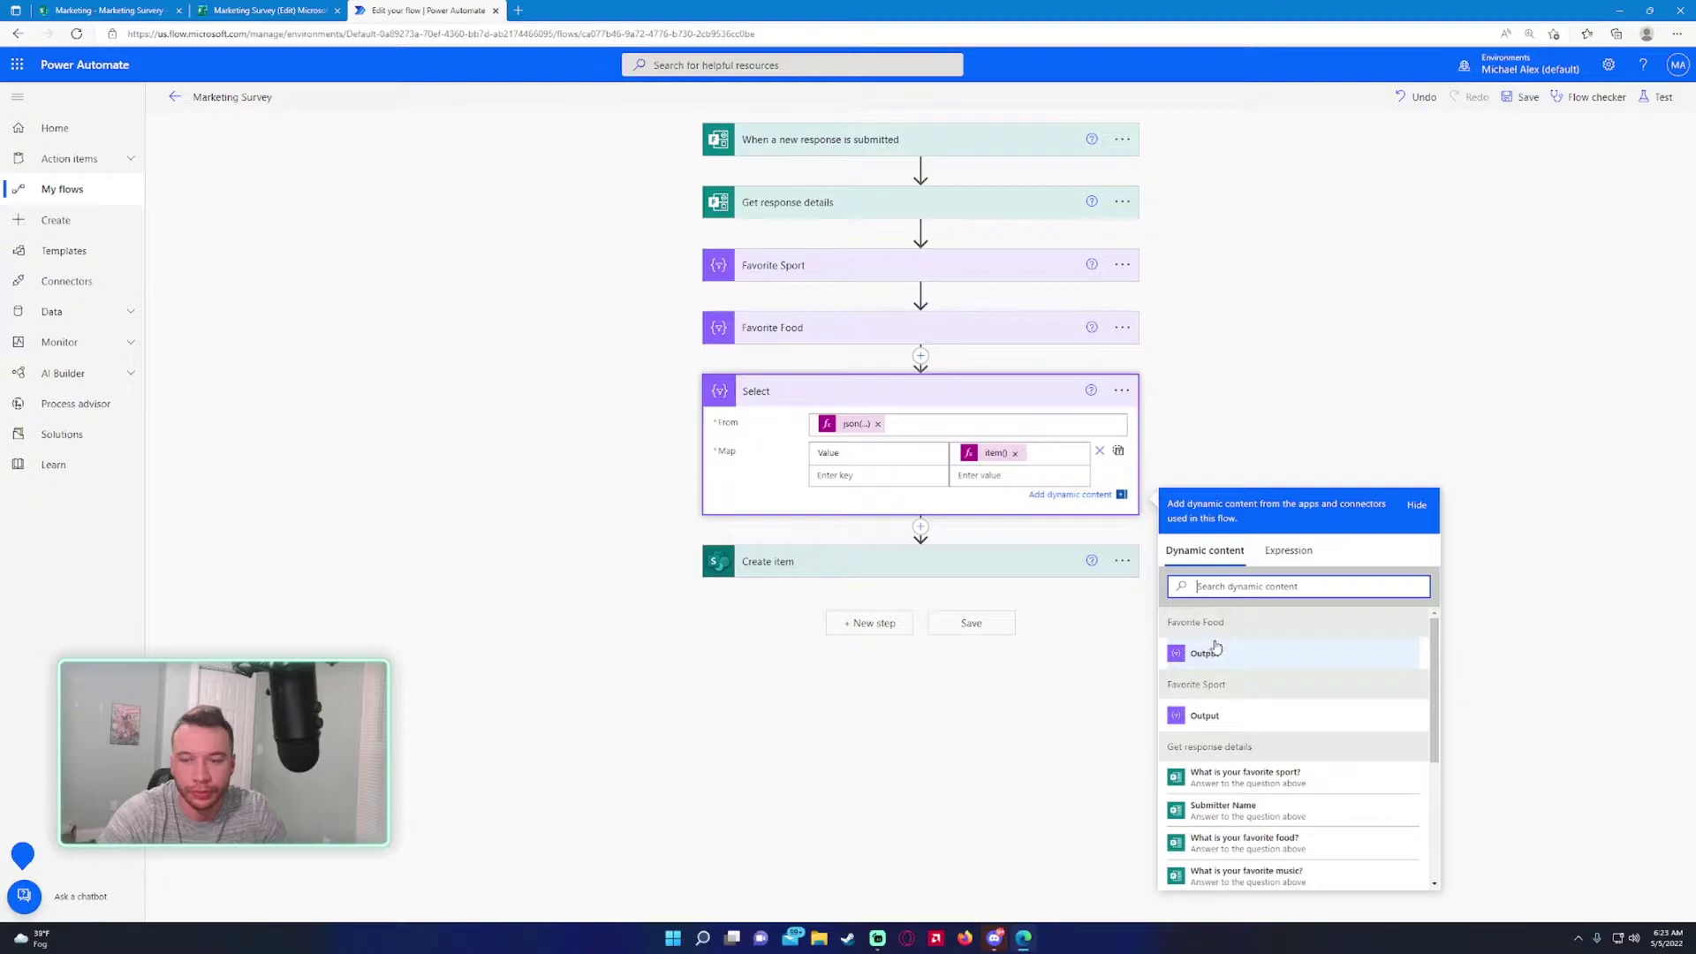
pyautogui.click(1231, 436)
# Step: Rename the step to 'Food Music' and collapse it
pyautogui.click(1122, 390)
pyautogui.click(1162, 424)
pyautogui.write('Food Music')
pyautogui.press('Return')
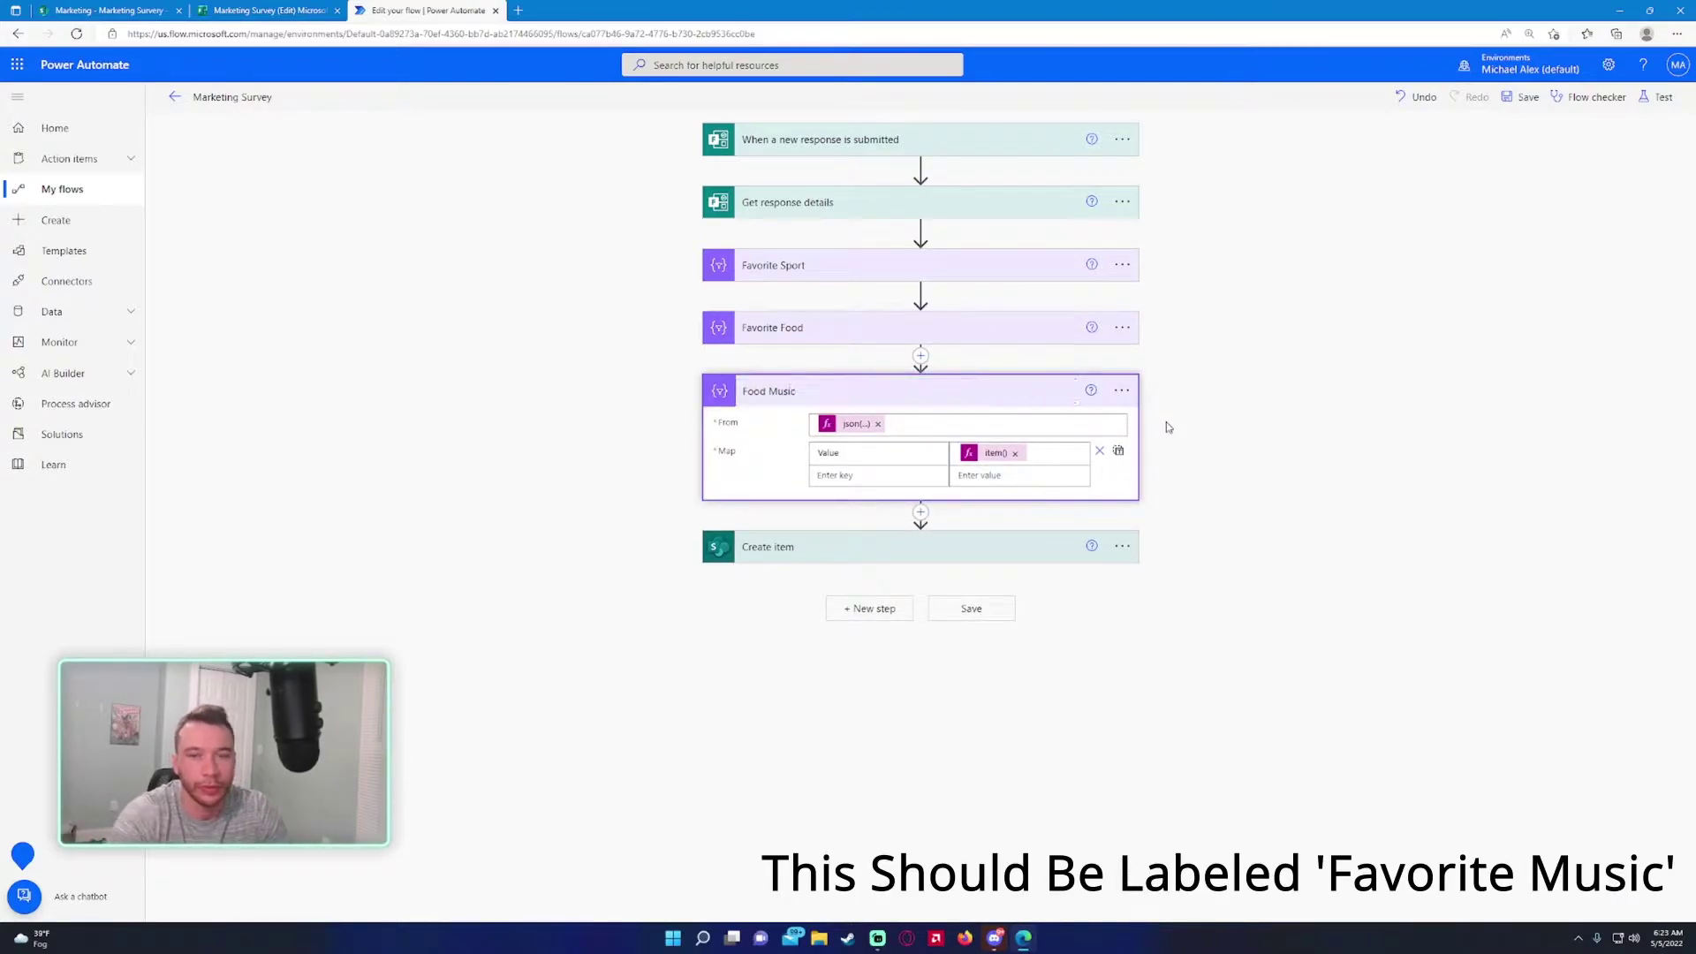
pyautogui.click(849, 392)
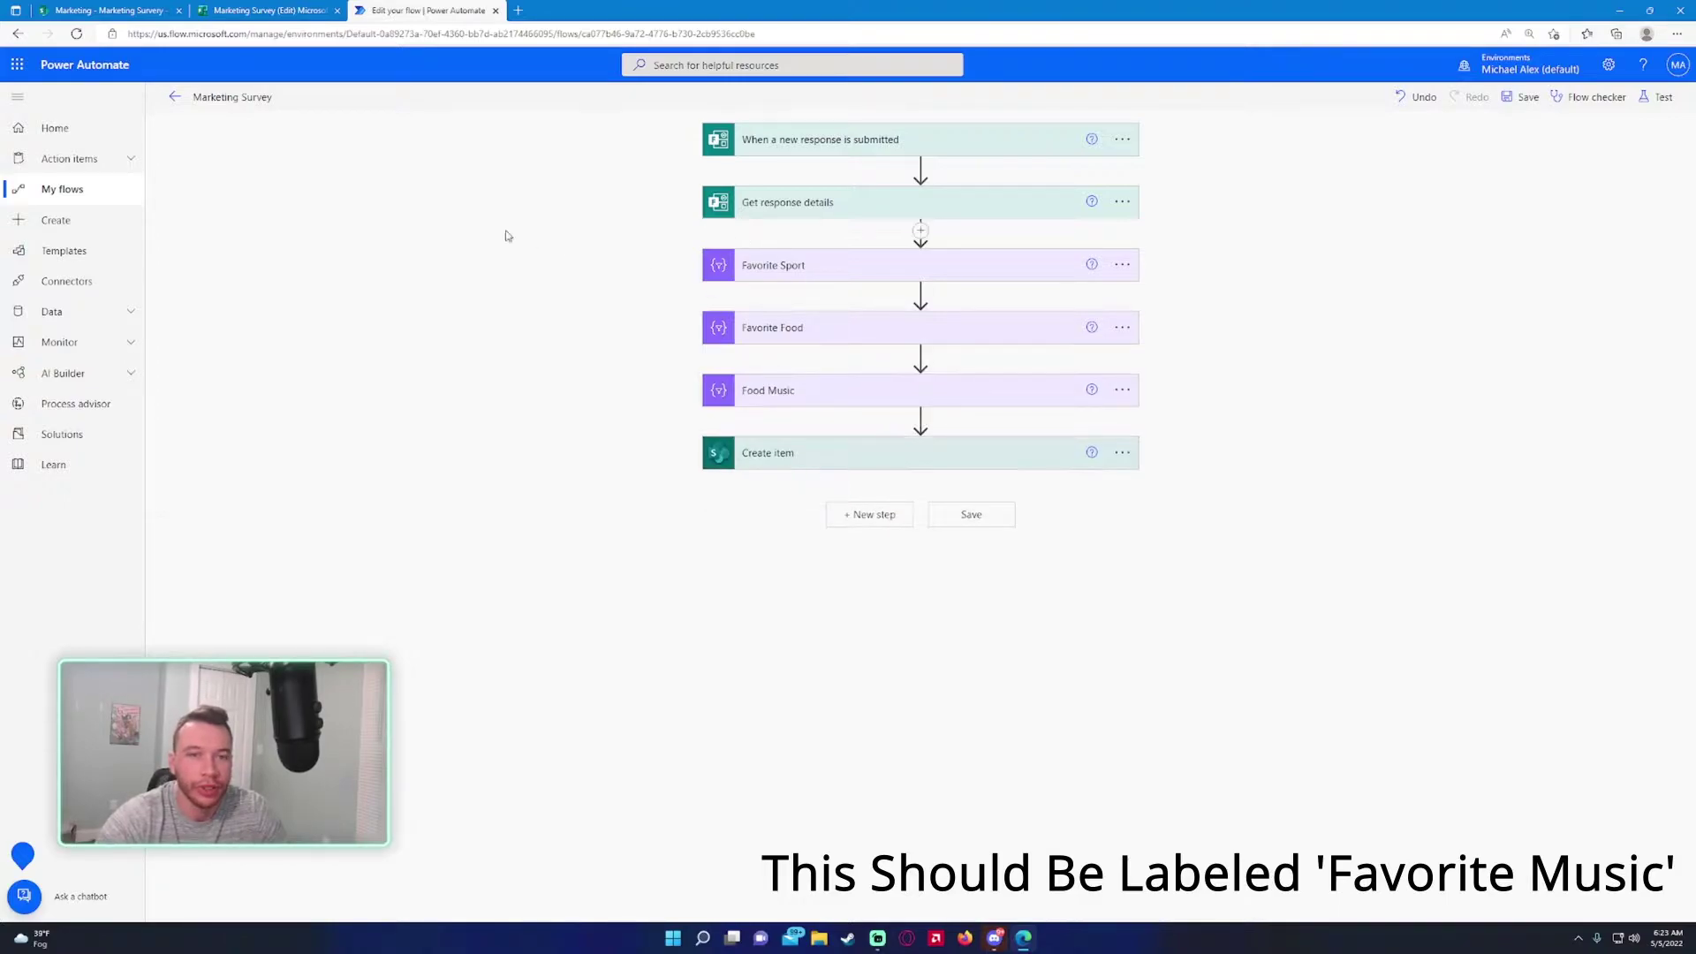
# Step: Set Create item's Favorite Food Value to accept a custom value
pyautogui.click(282, 10)
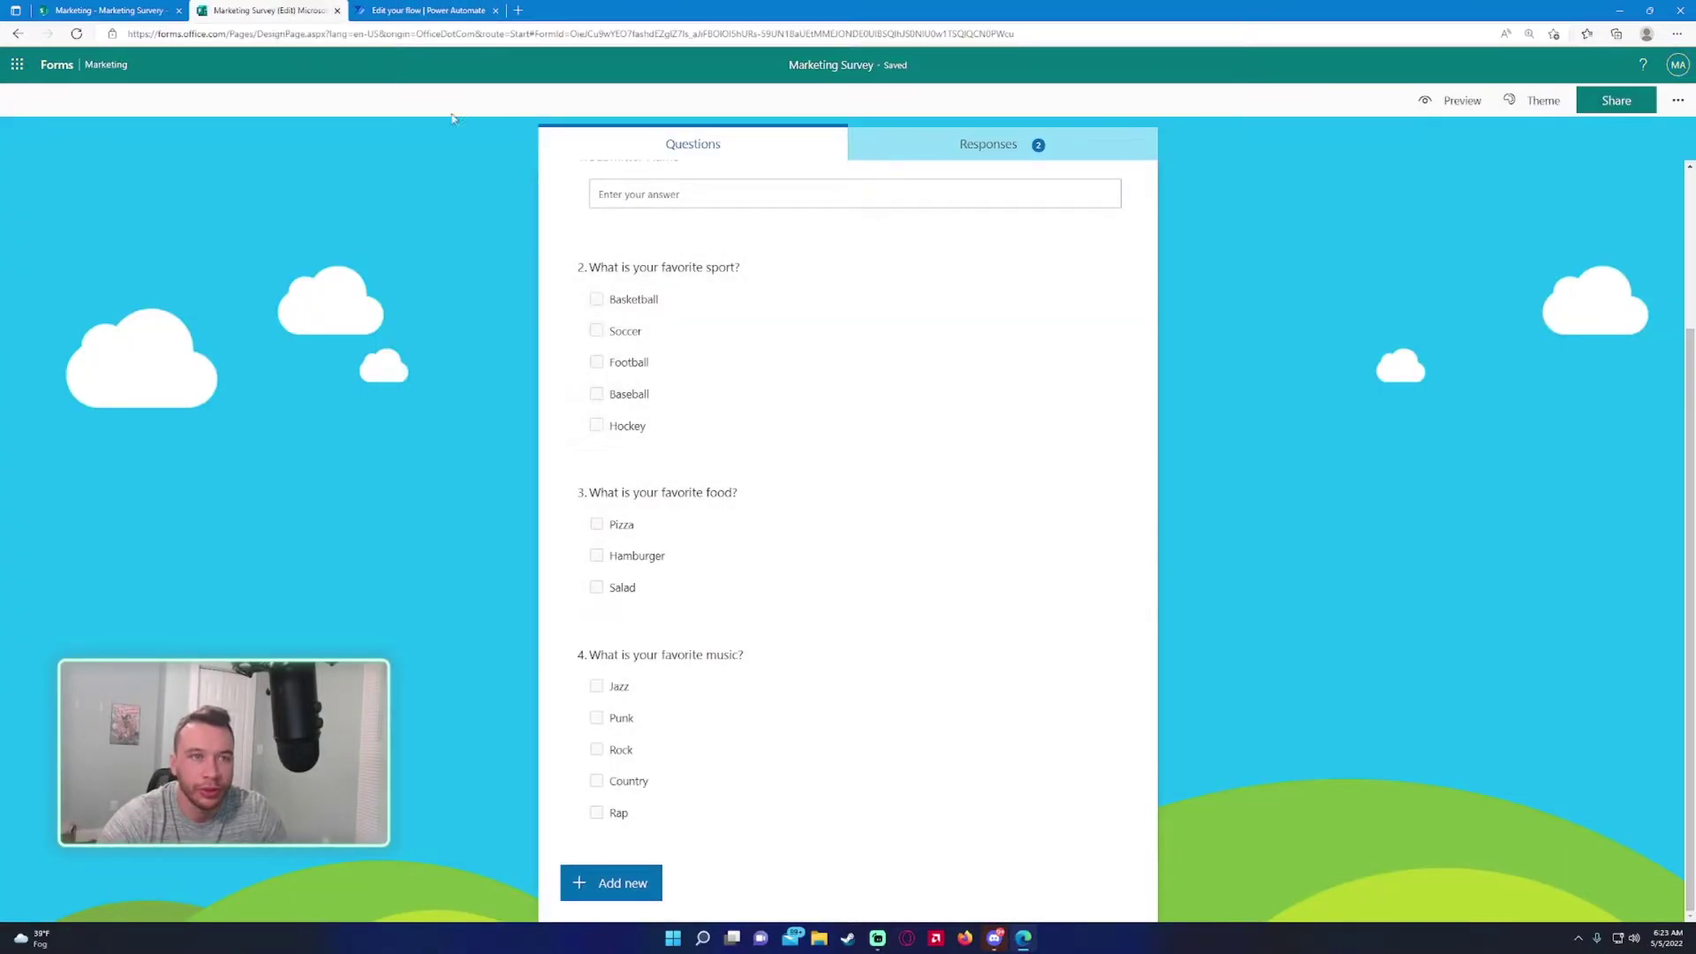
pyautogui.click(428, 10)
pyautogui.click(921, 420)
pyautogui.click(902, 451)
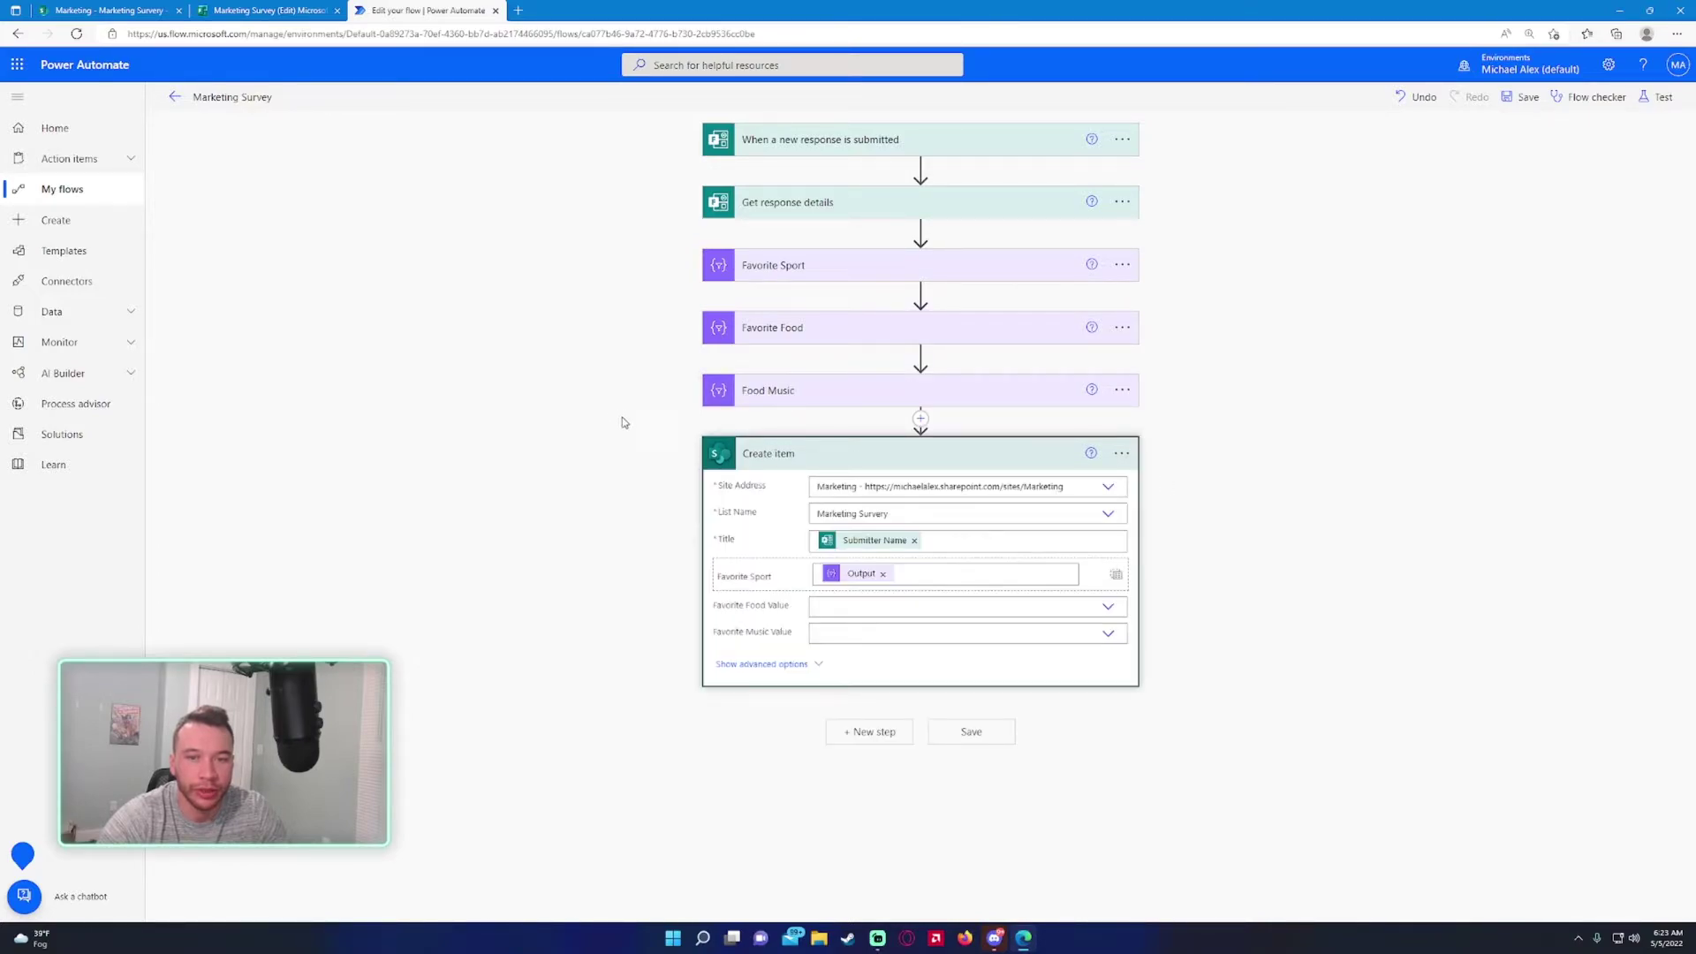
pyautogui.click(1058, 607)
pyautogui.click(944, 685)
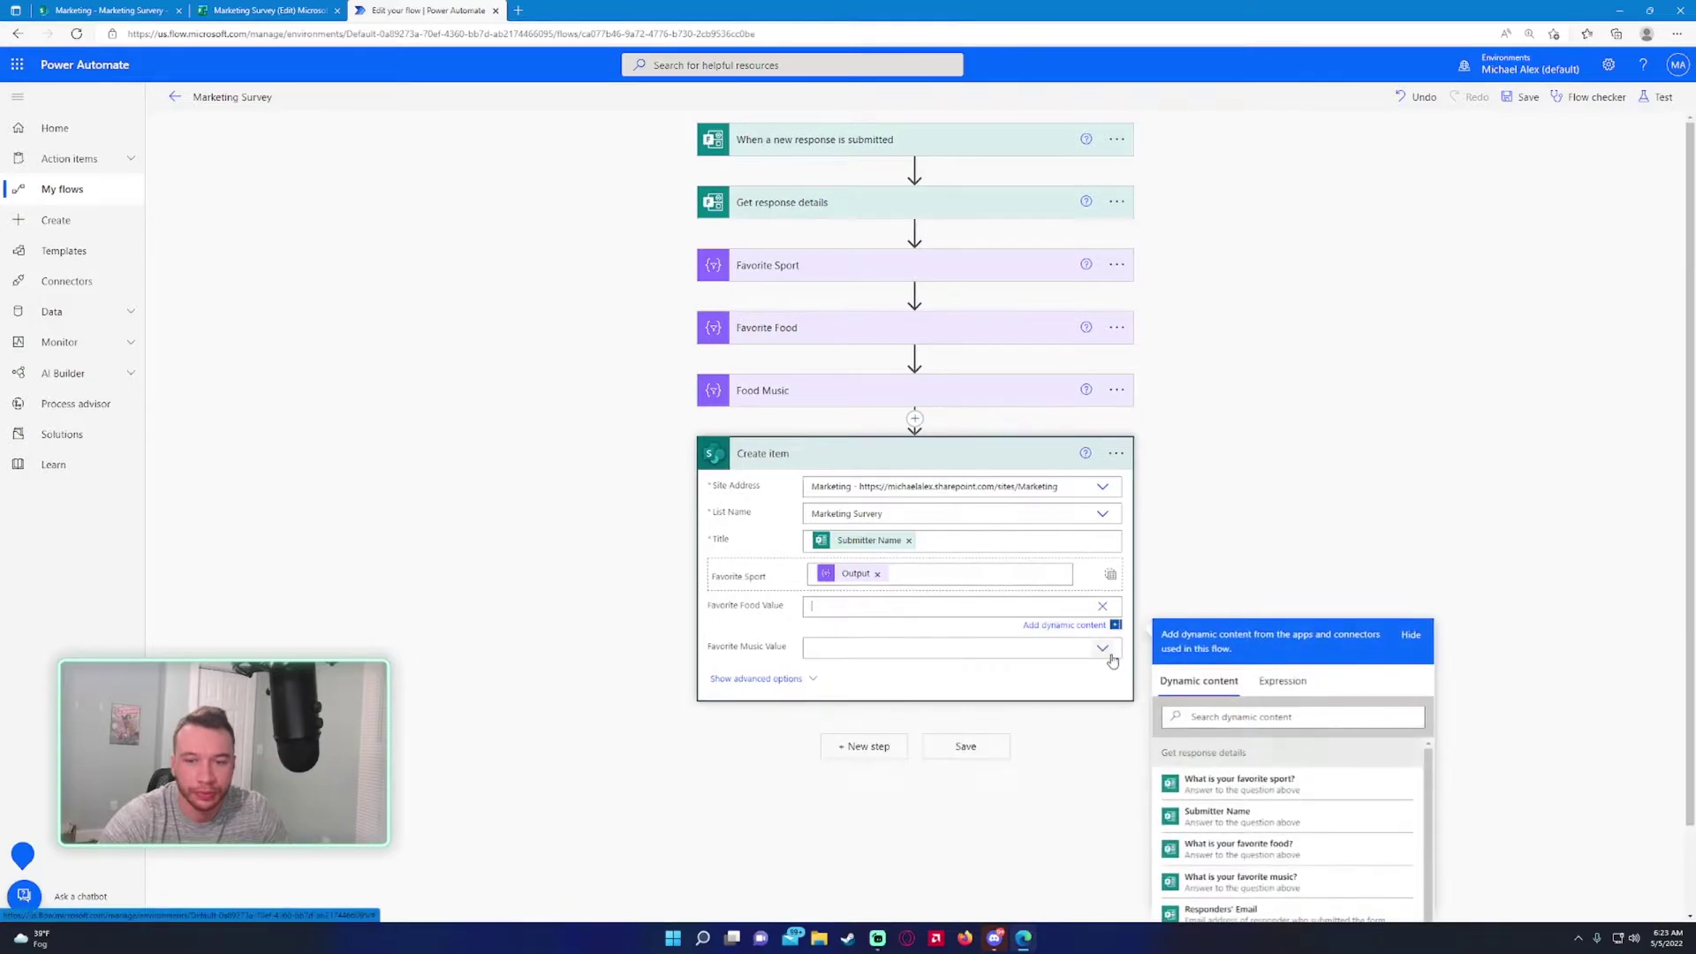
# Step: Save the flow and open the Favorite Food column menu in the SharePoint list
pyautogui.click(989, 749)
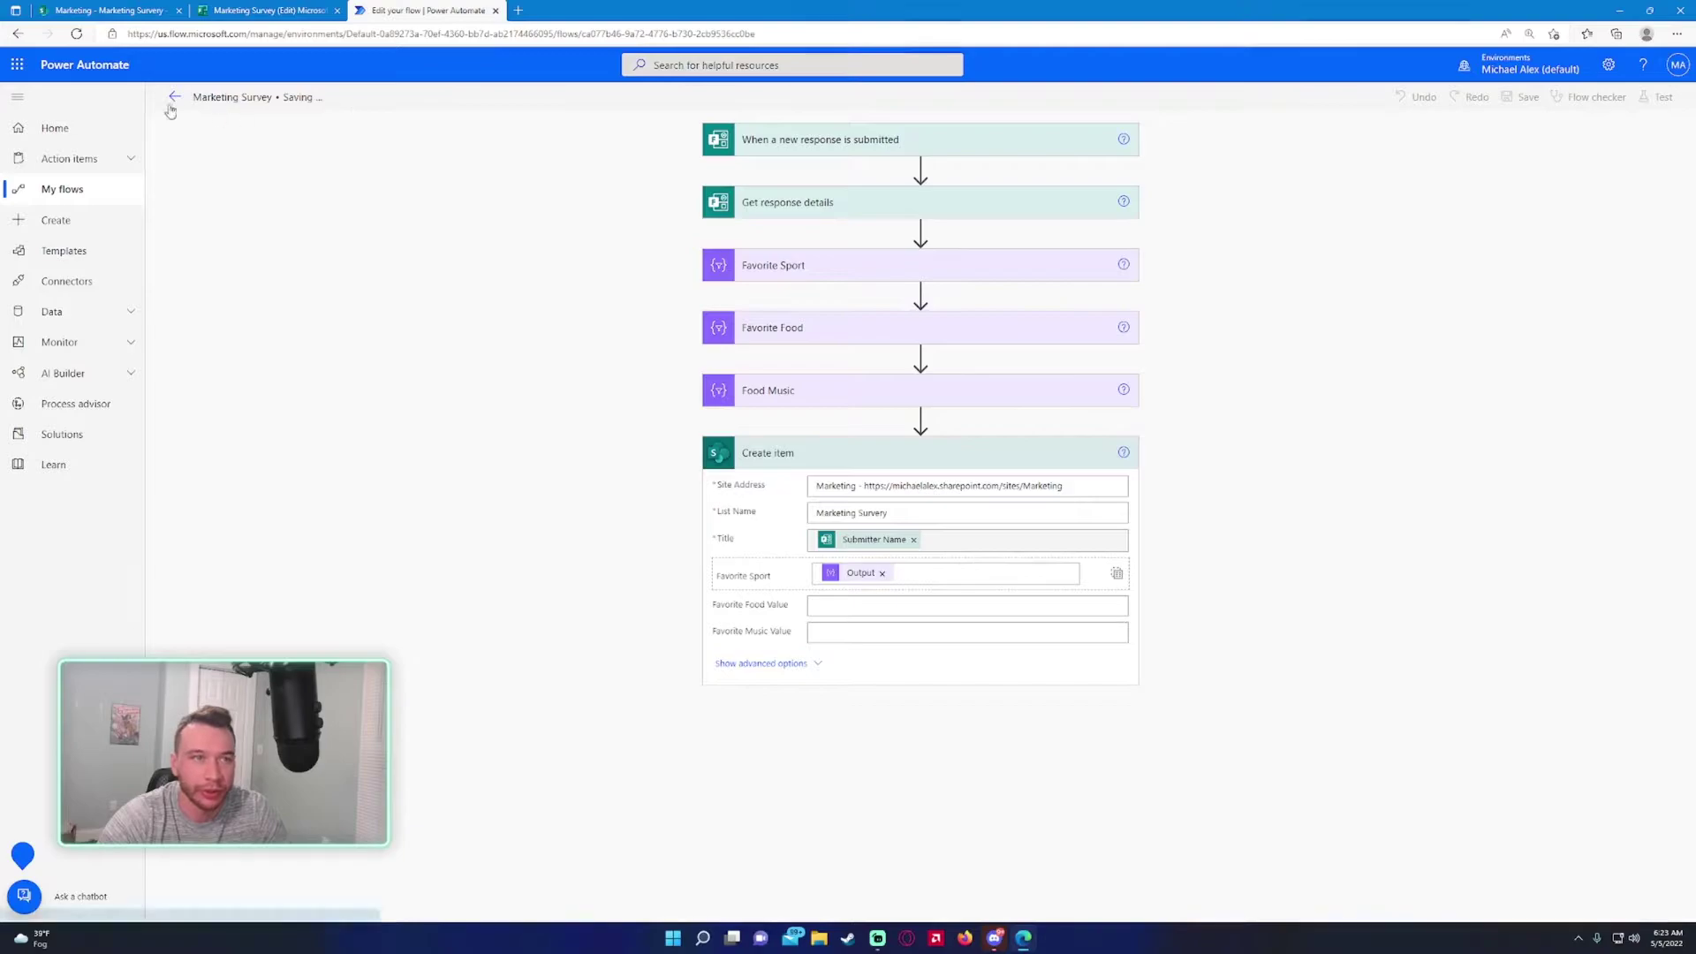
pyautogui.click(265, 10)
pyautogui.click(106, 10)
pyautogui.click(939, 274)
# Step: Set Favorite Food's column settings to allow multiple selections and save
pyautogui.moveTo(963, 432)
pyautogui.click(1032, 436)
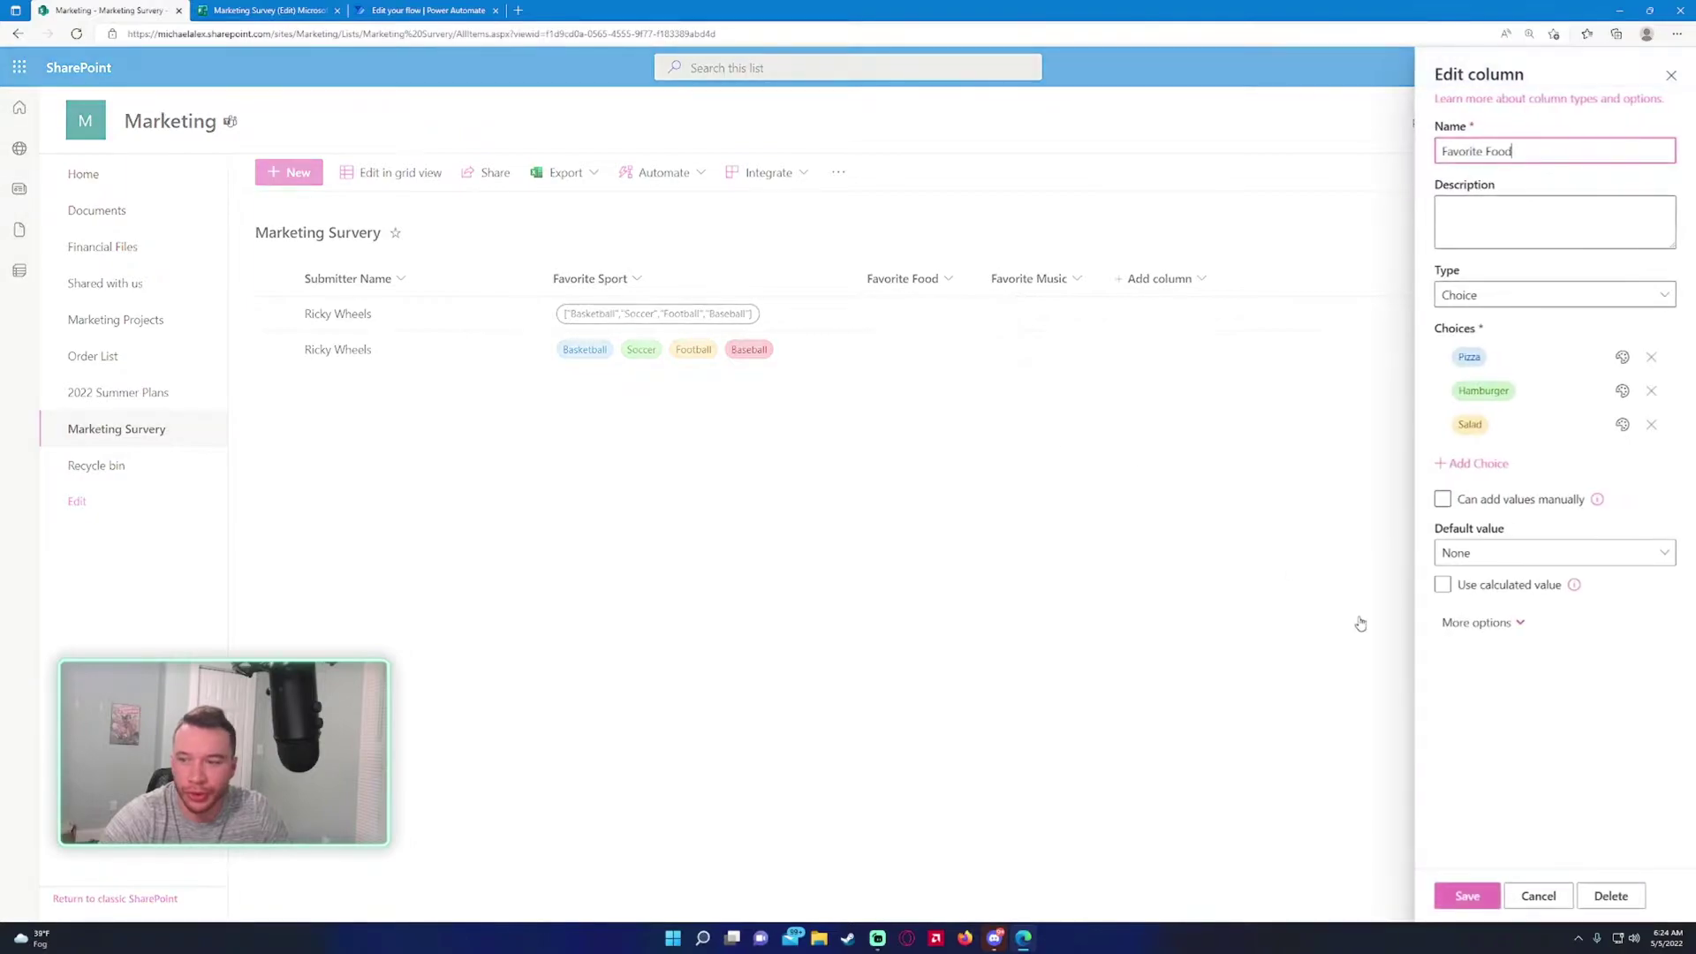
pyautogui.click(1492, 616)
pyautogui.scroll(-1, 1493, 687)
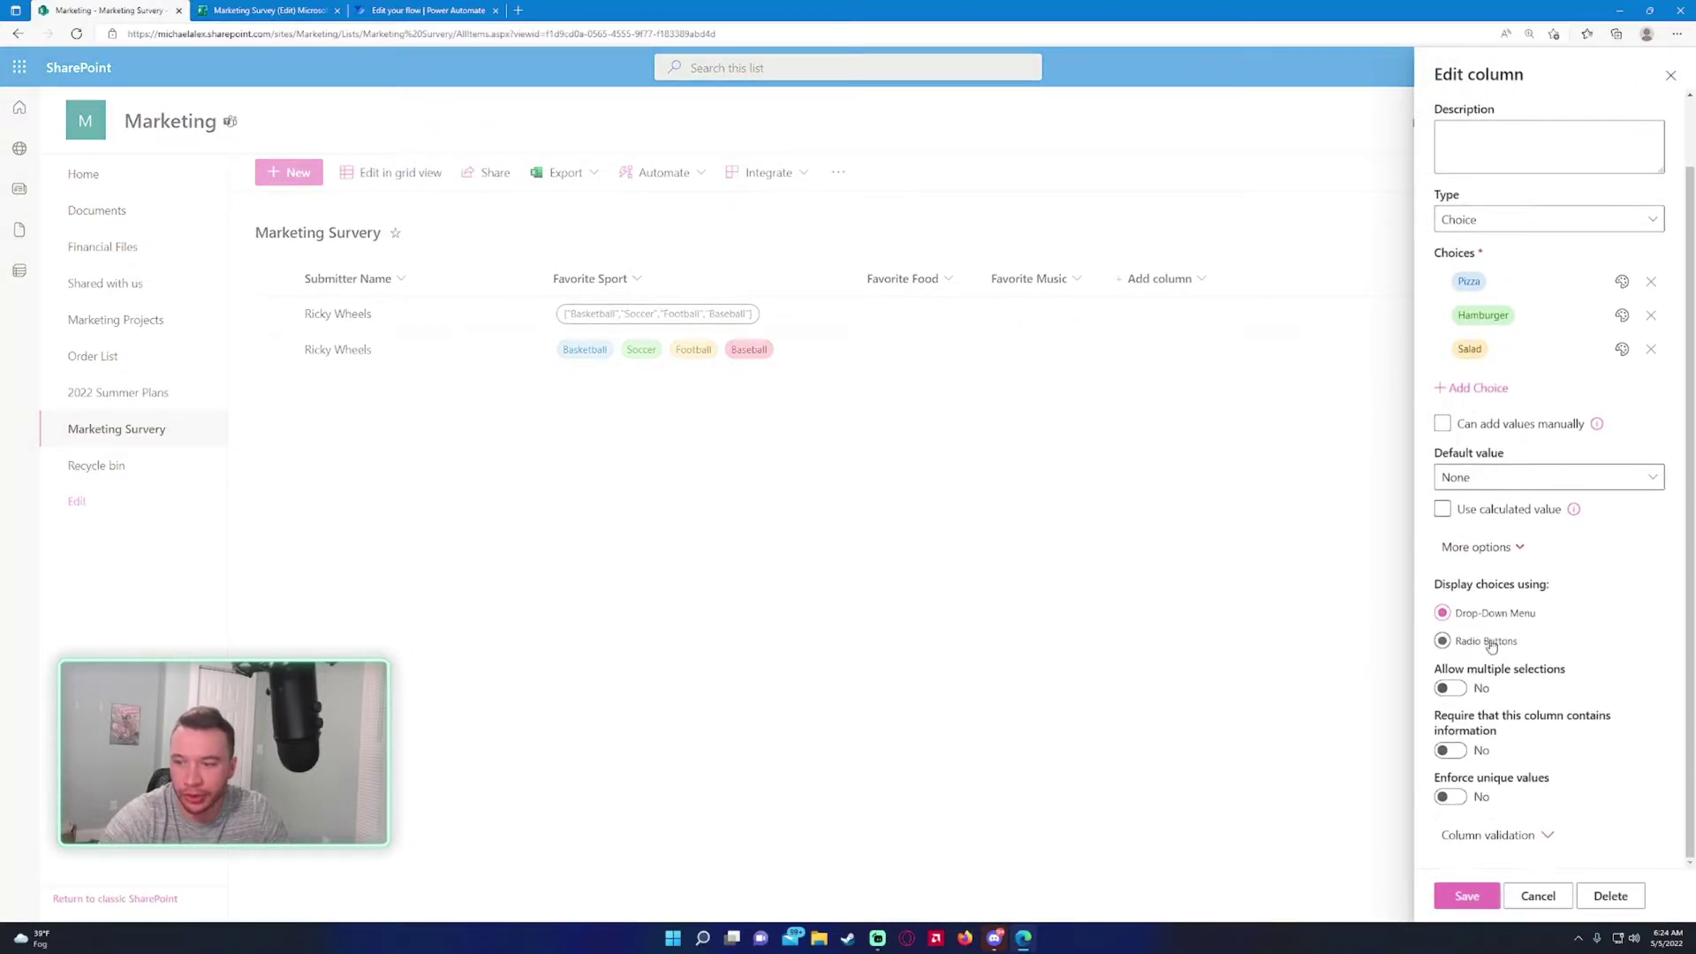
pyautogui.click(1448, 689)
pyautogui.click(427, 10)
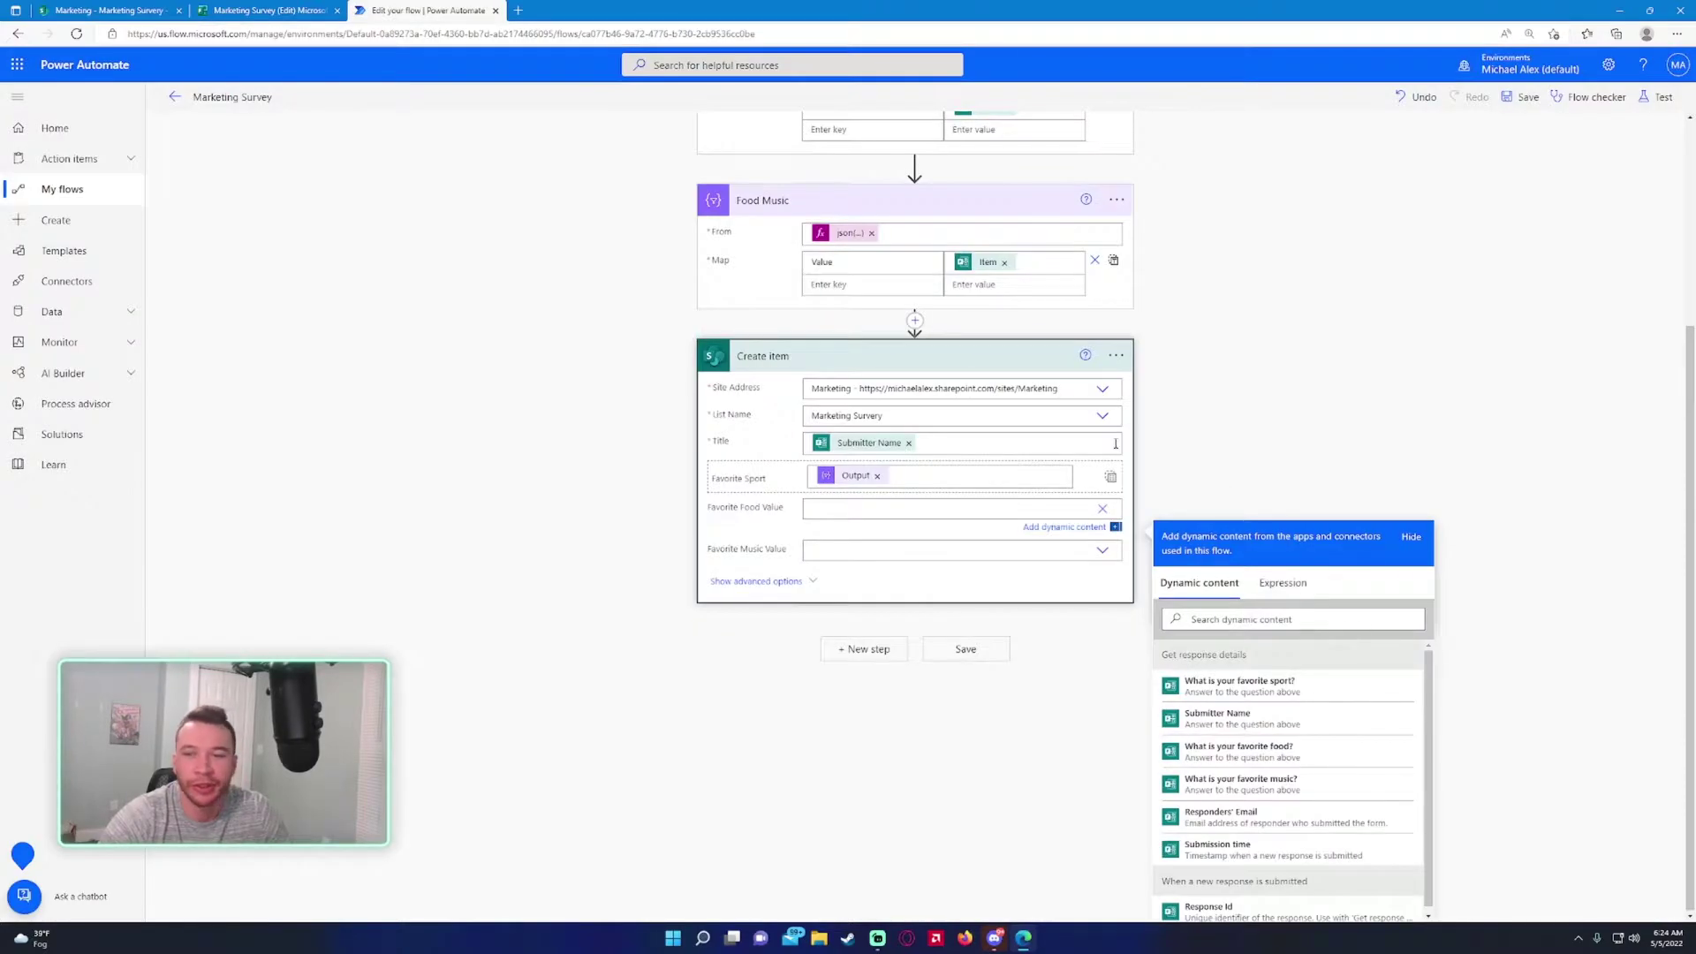
pyautogui.click(1235, 460)
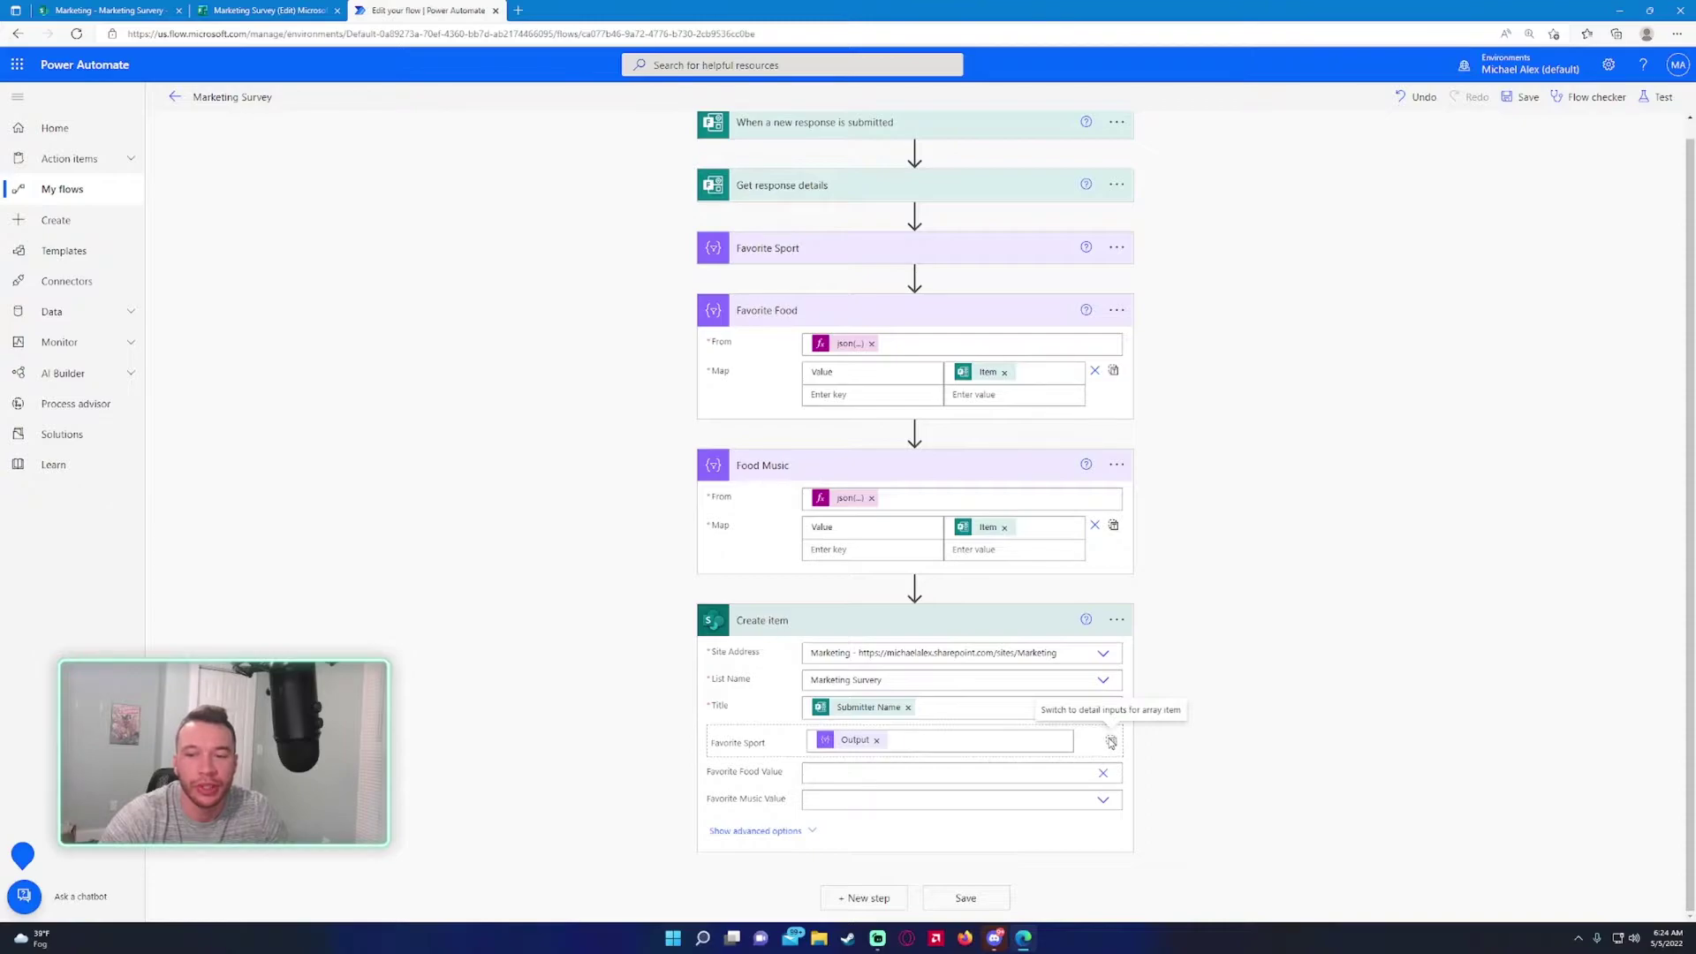
pyautogui.click(105, 9)
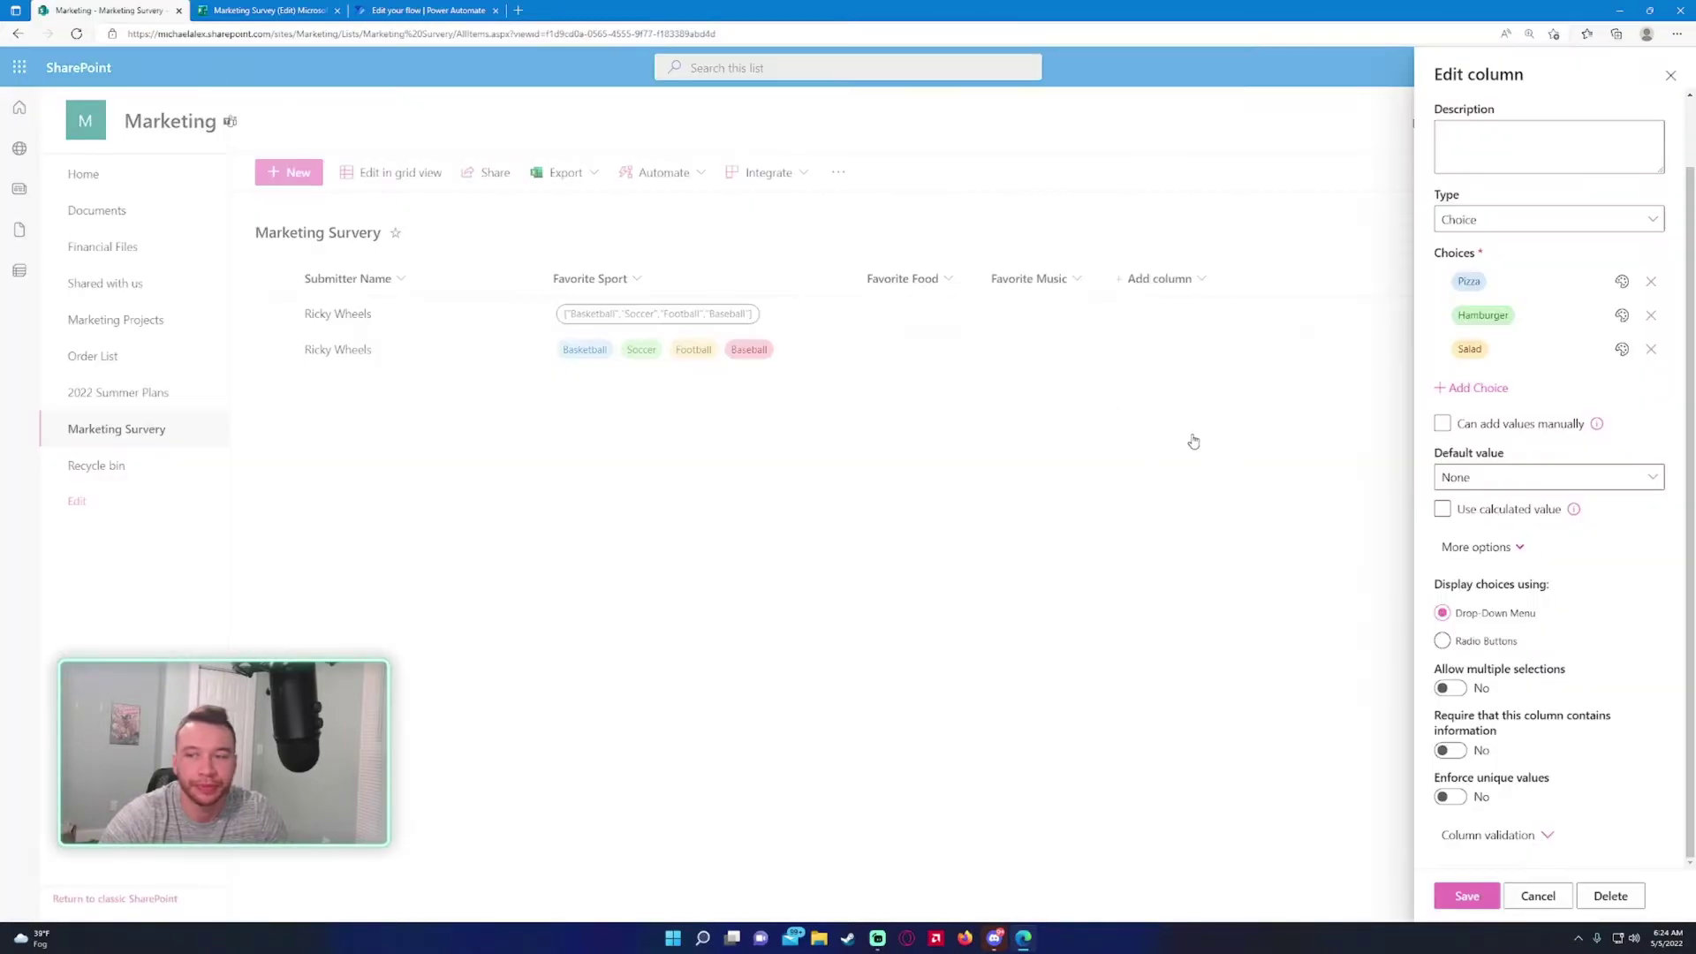
pyautogui.click(1450, 688)
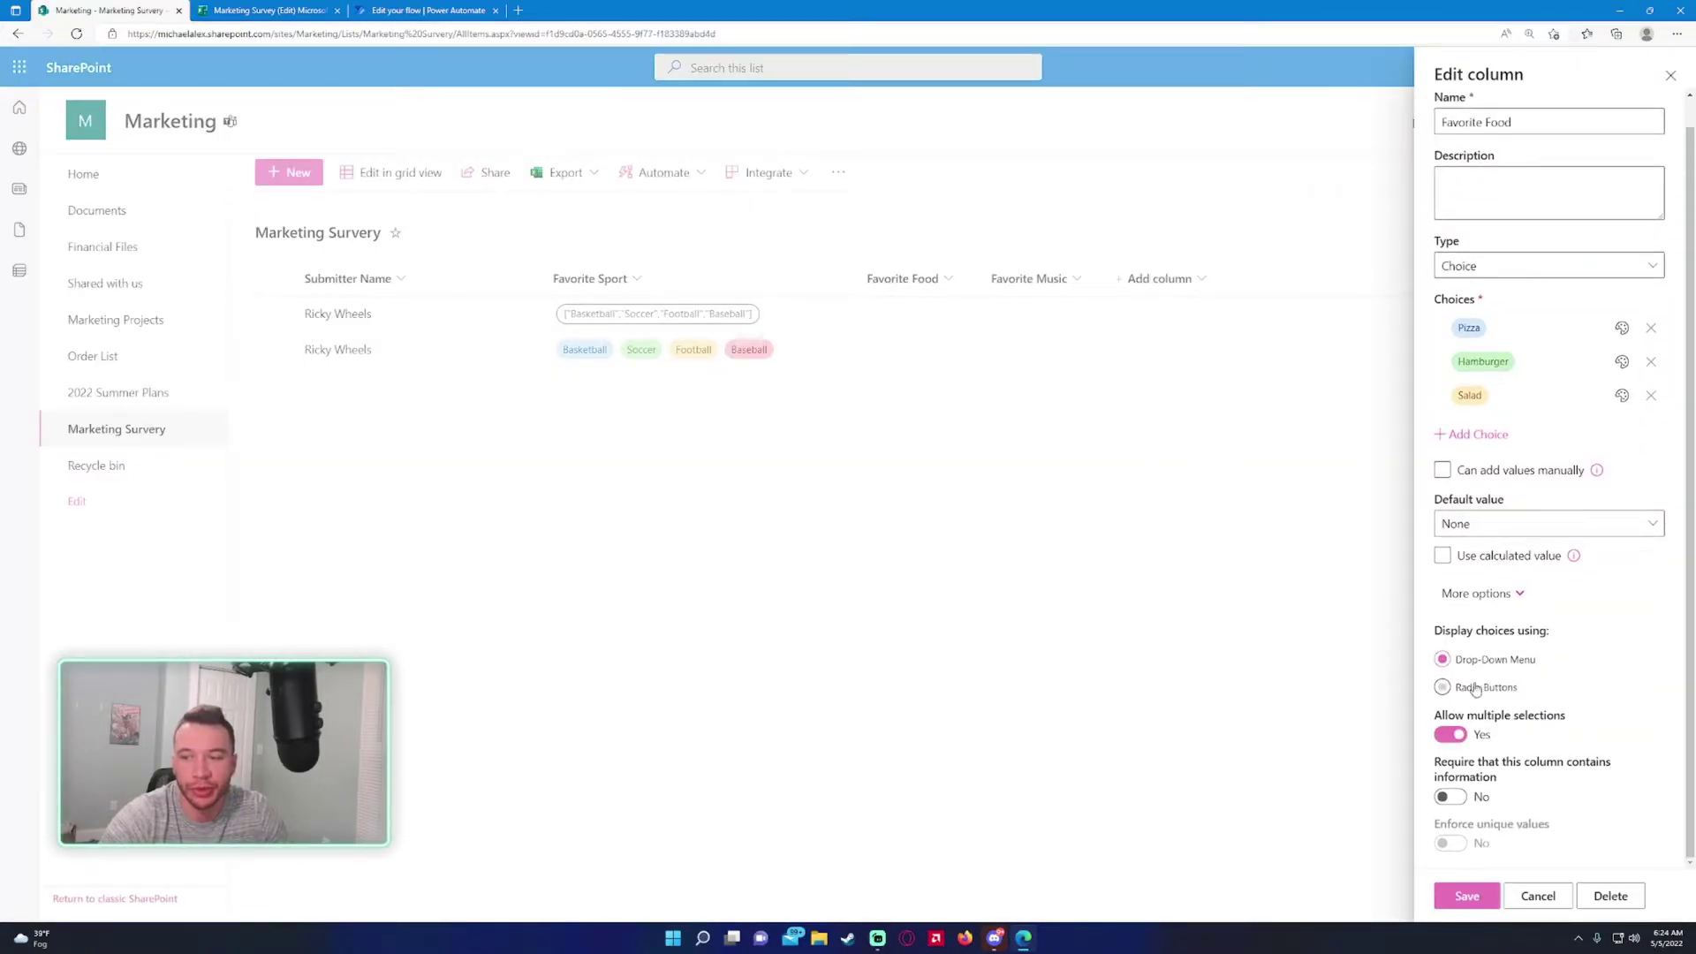
pyautogui.click(1465, 896)
# Step: Set the Favorite Music column to allow multiple selections and save
pyautogui.click(1045, 280)
pyautogui.moveTo(1084, 439)
pyautogui.click(1158, 432)
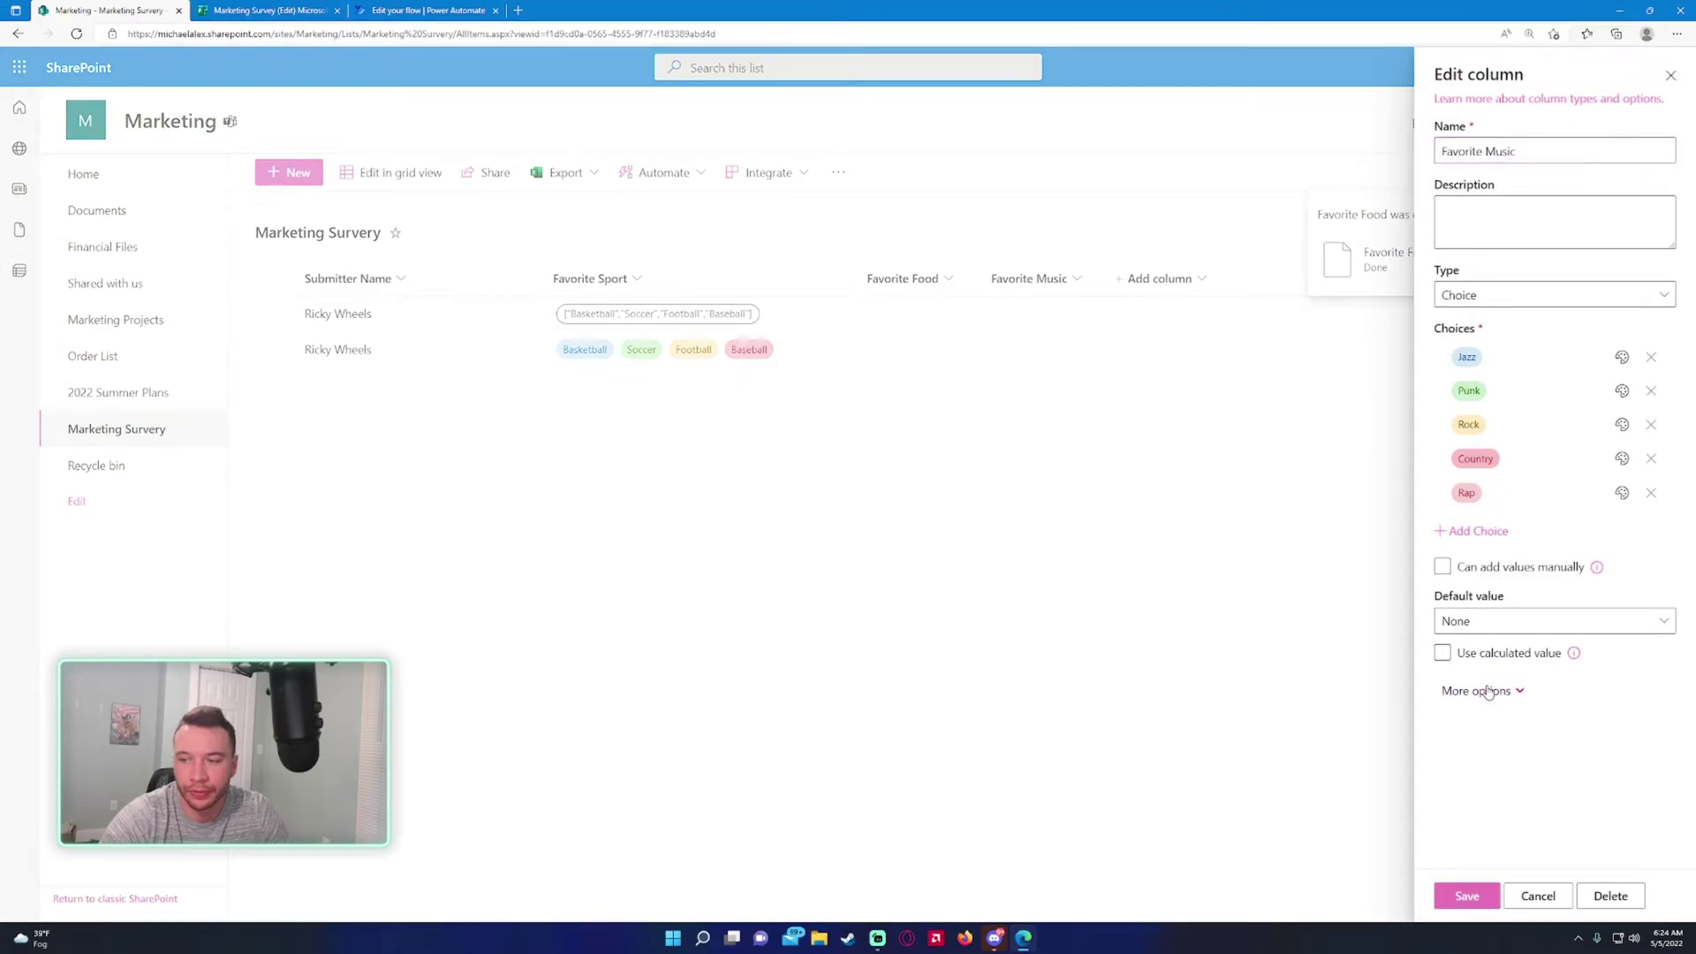
pyautogui.click(1492, 691)
pyautogui.click(1450, 832)
pyautogui.click(1467, 896)
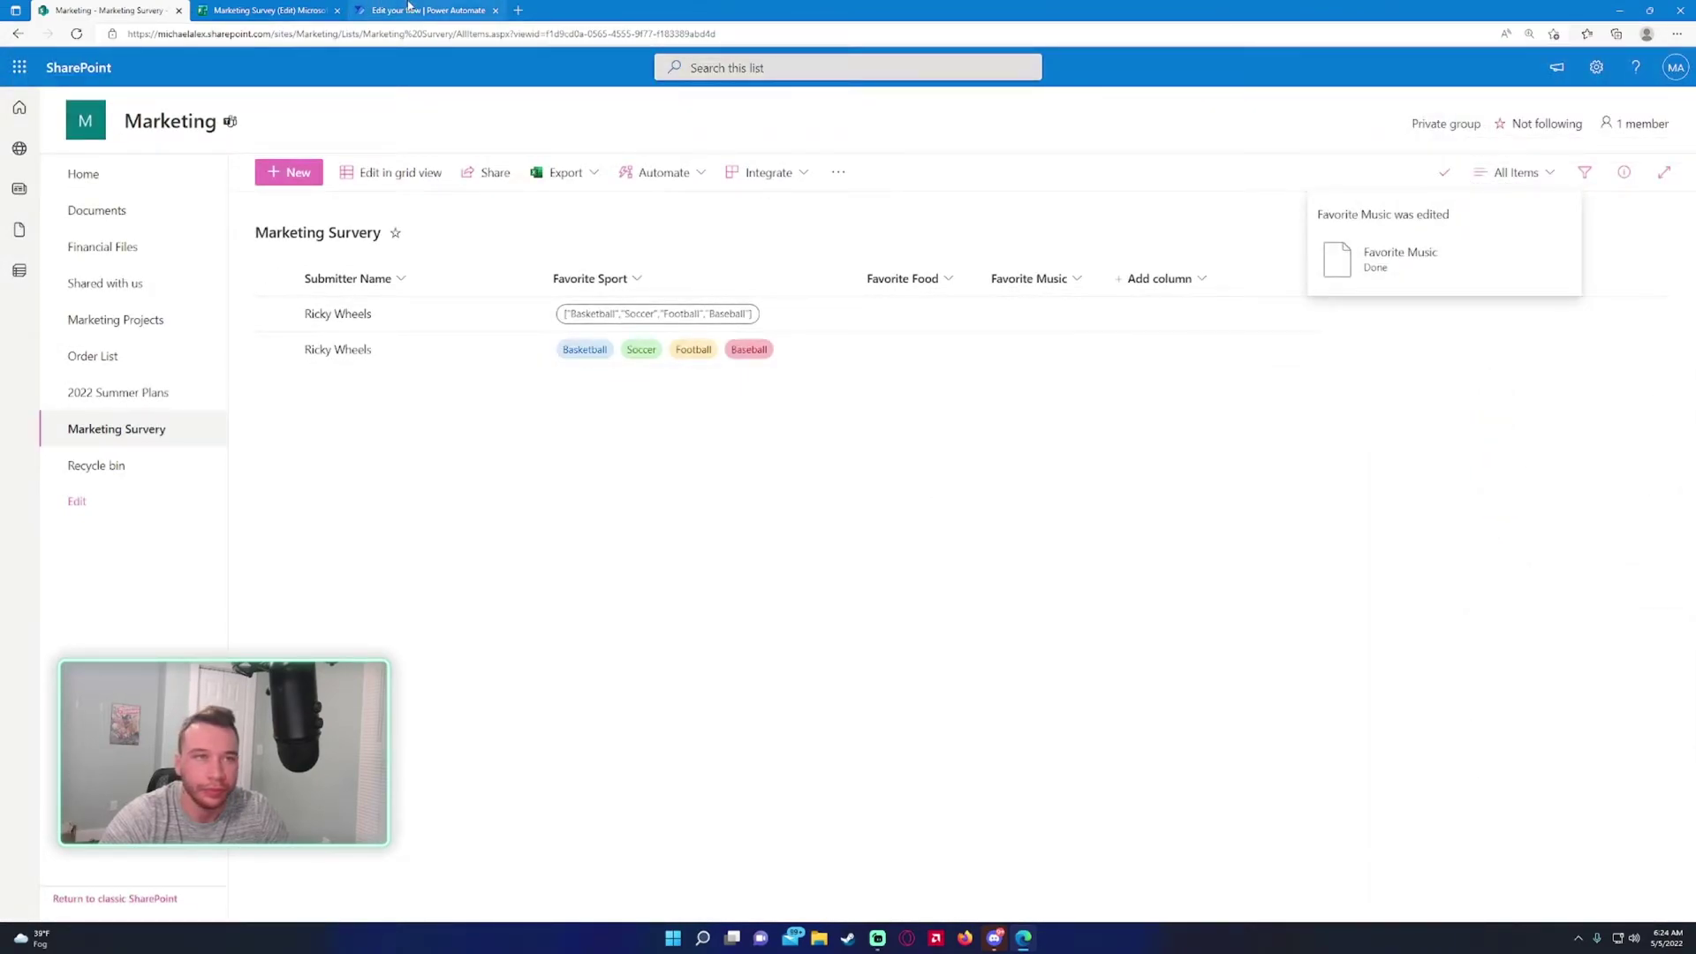
# Step: Reopen the Marketing Survey flow for editing and expand Create item
pyautogui.hotkey('ctrl', 'Tab')
pyautogui.hotkey('ctrl', 'Tab')
pyautogui.click(174, 96)
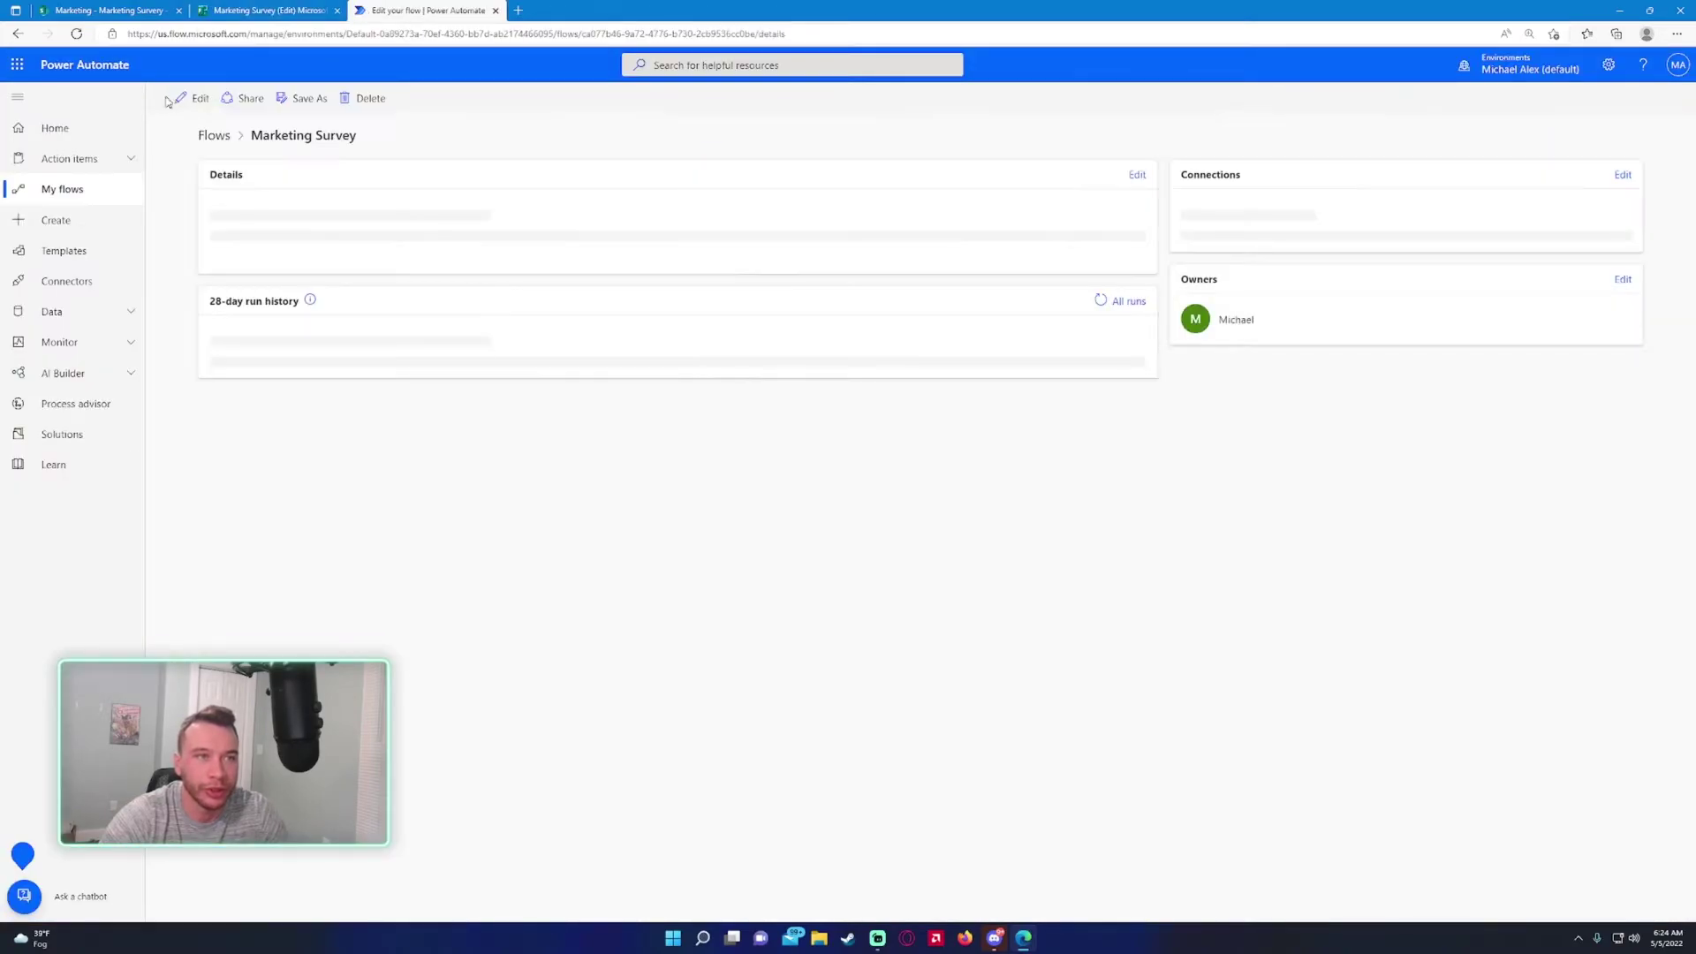
pyautogui.click(188, 98)
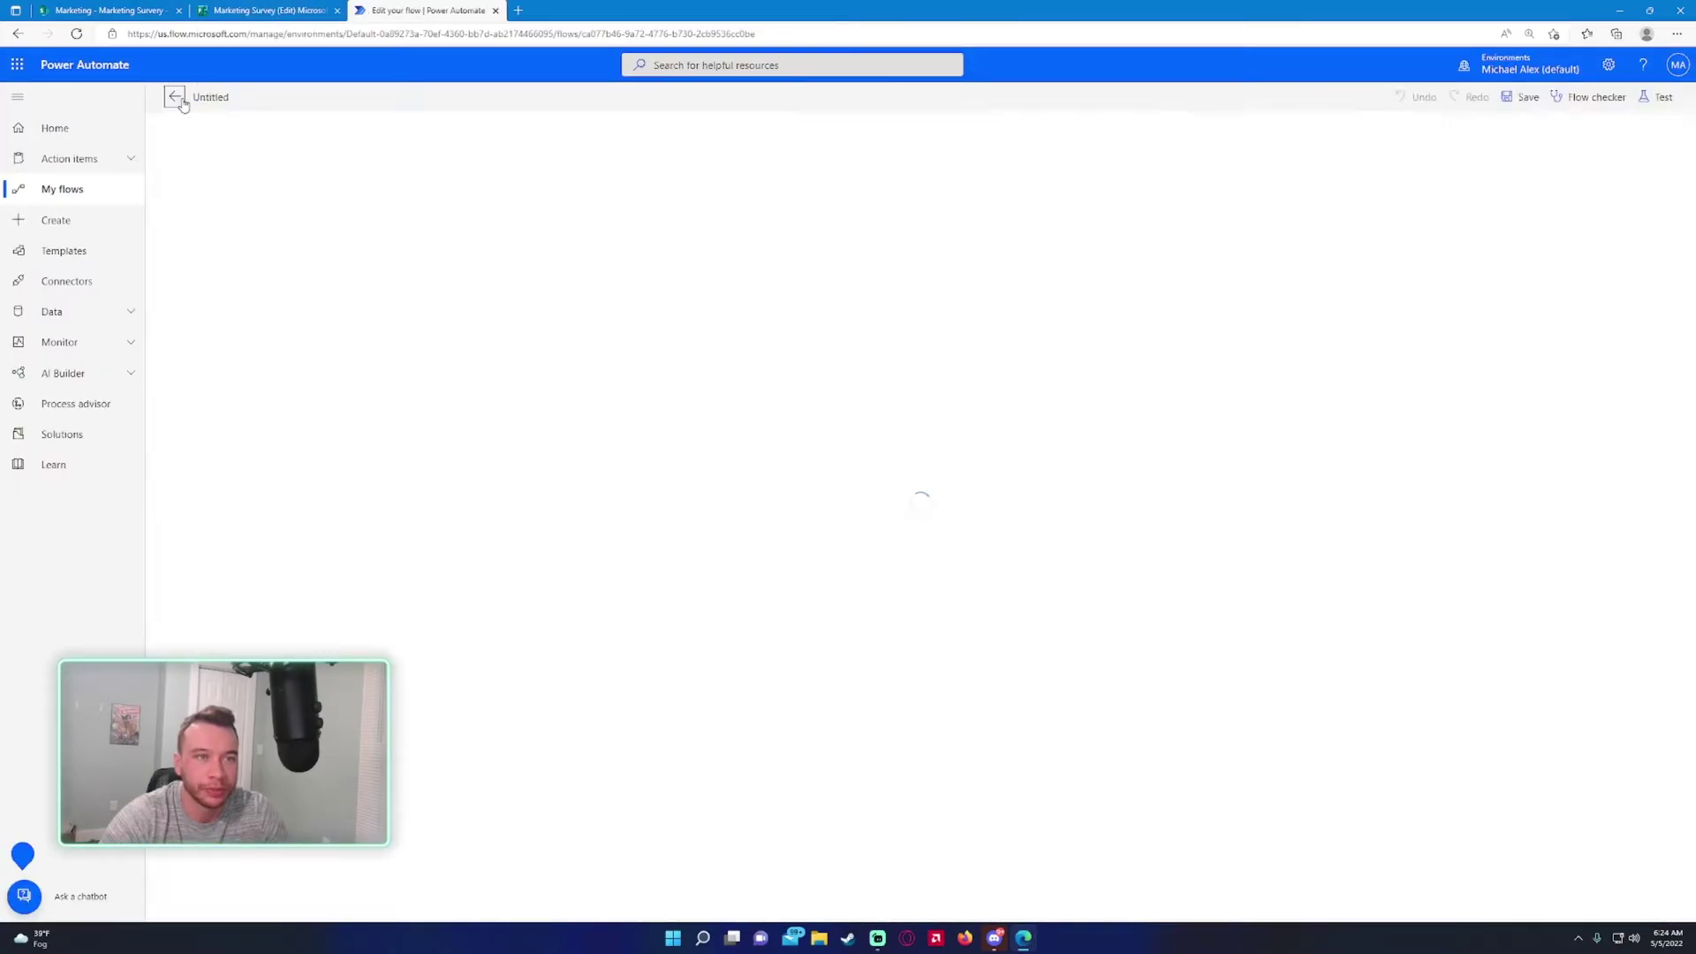
pyautogui.click(752, 459)
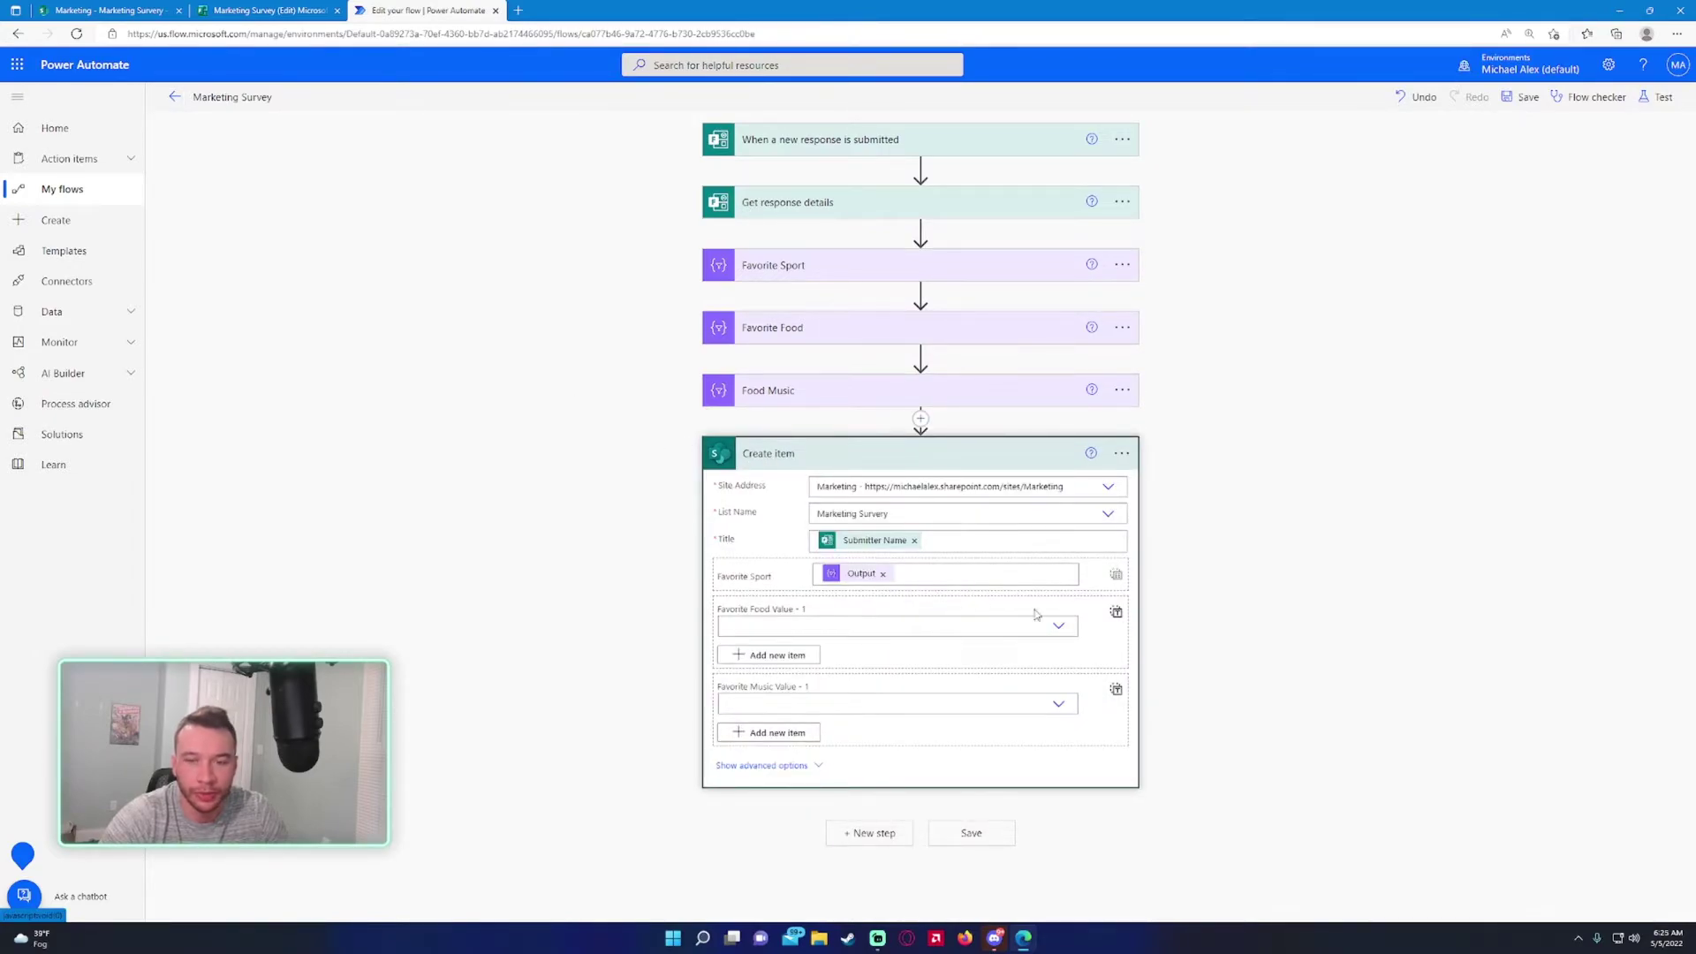
# Step: Feed the Favorite Food and Food Music outputs as entire arrays into Create item, then save
pyautogui.click(1116, 614)
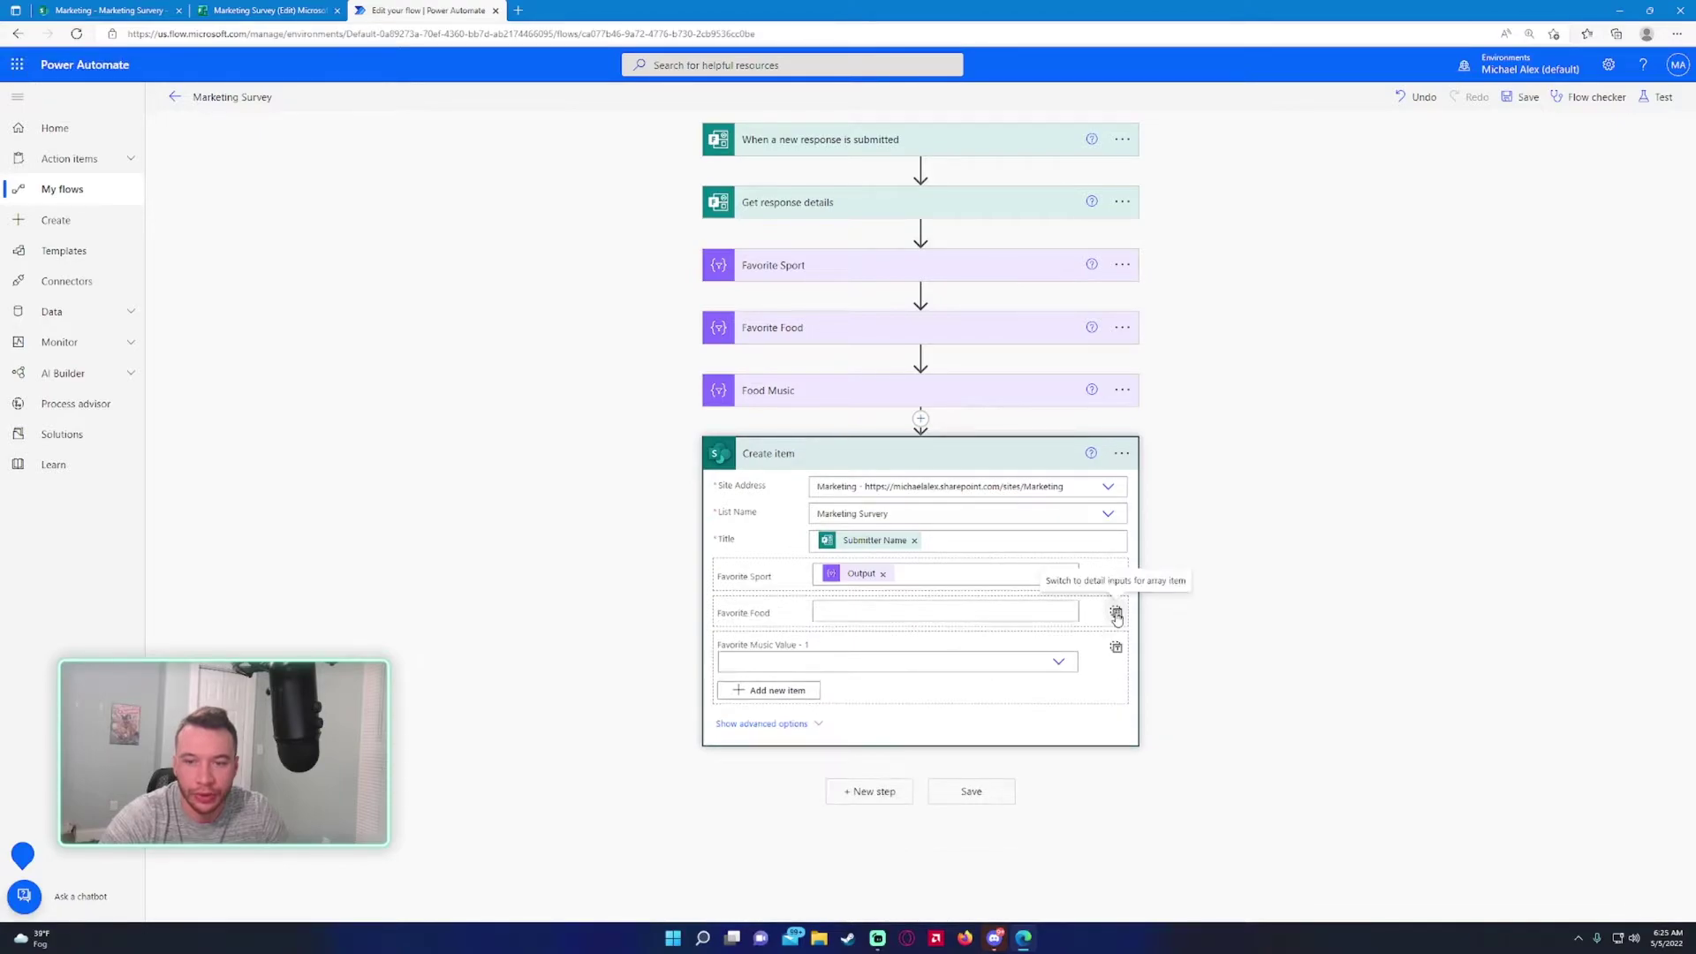
pyautogui.click(1116, 647)
pyautogui.click(875, 609)
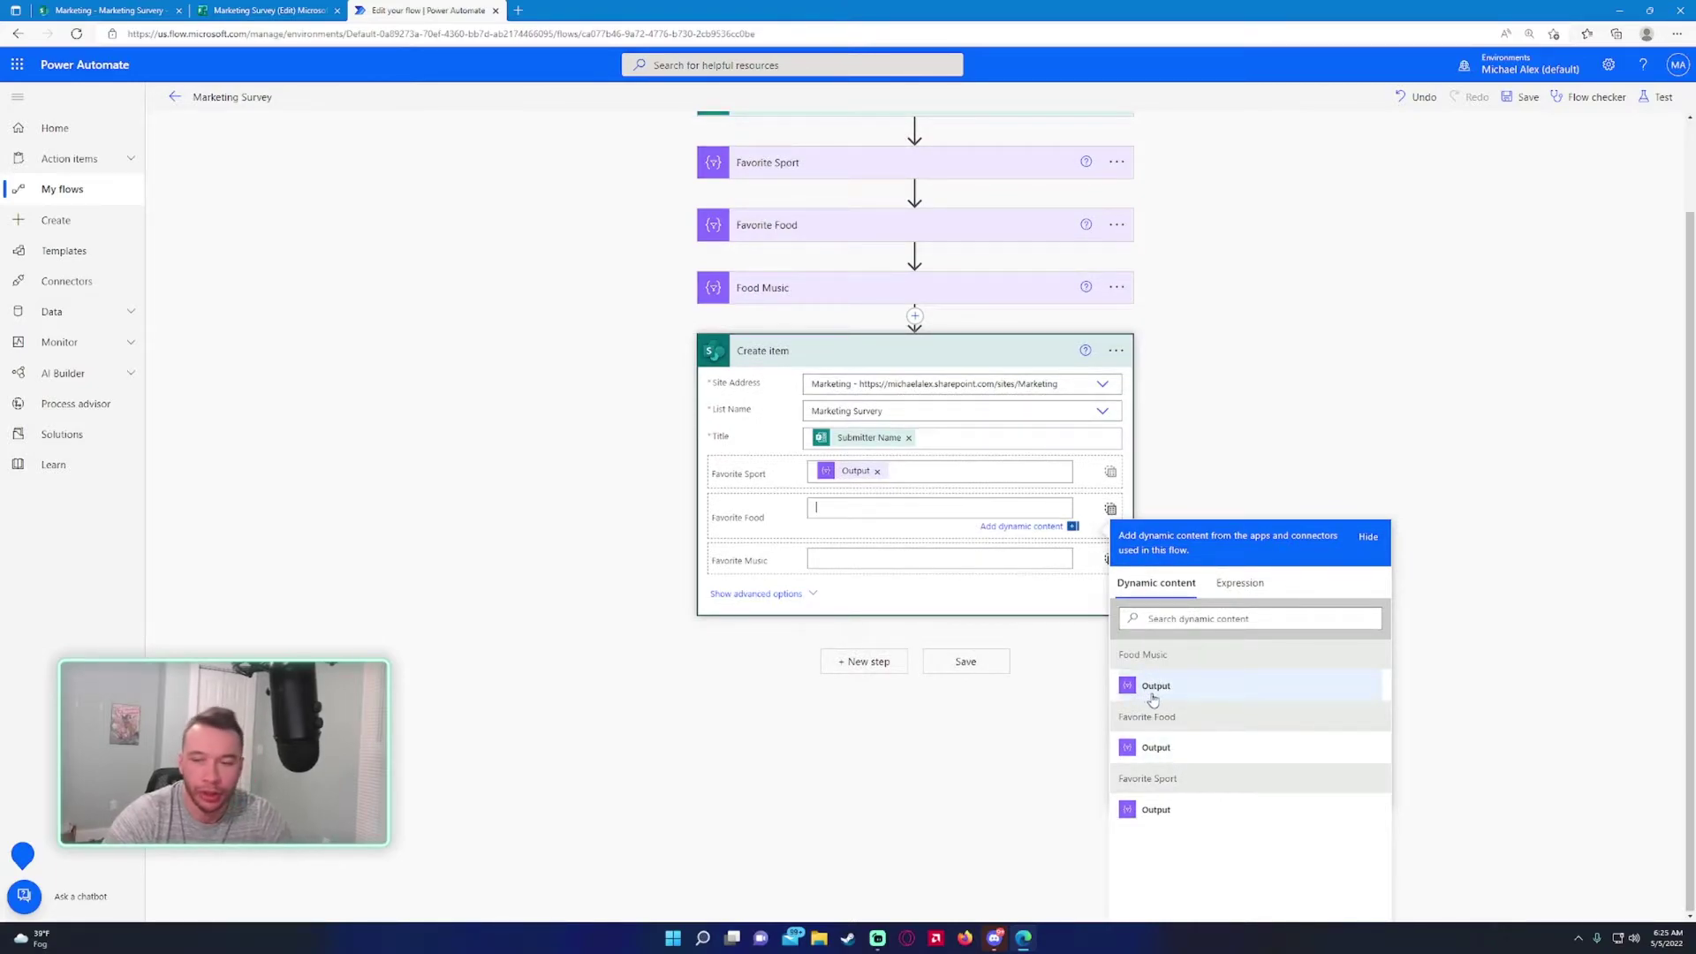
pyautogui.click(1180, 749)
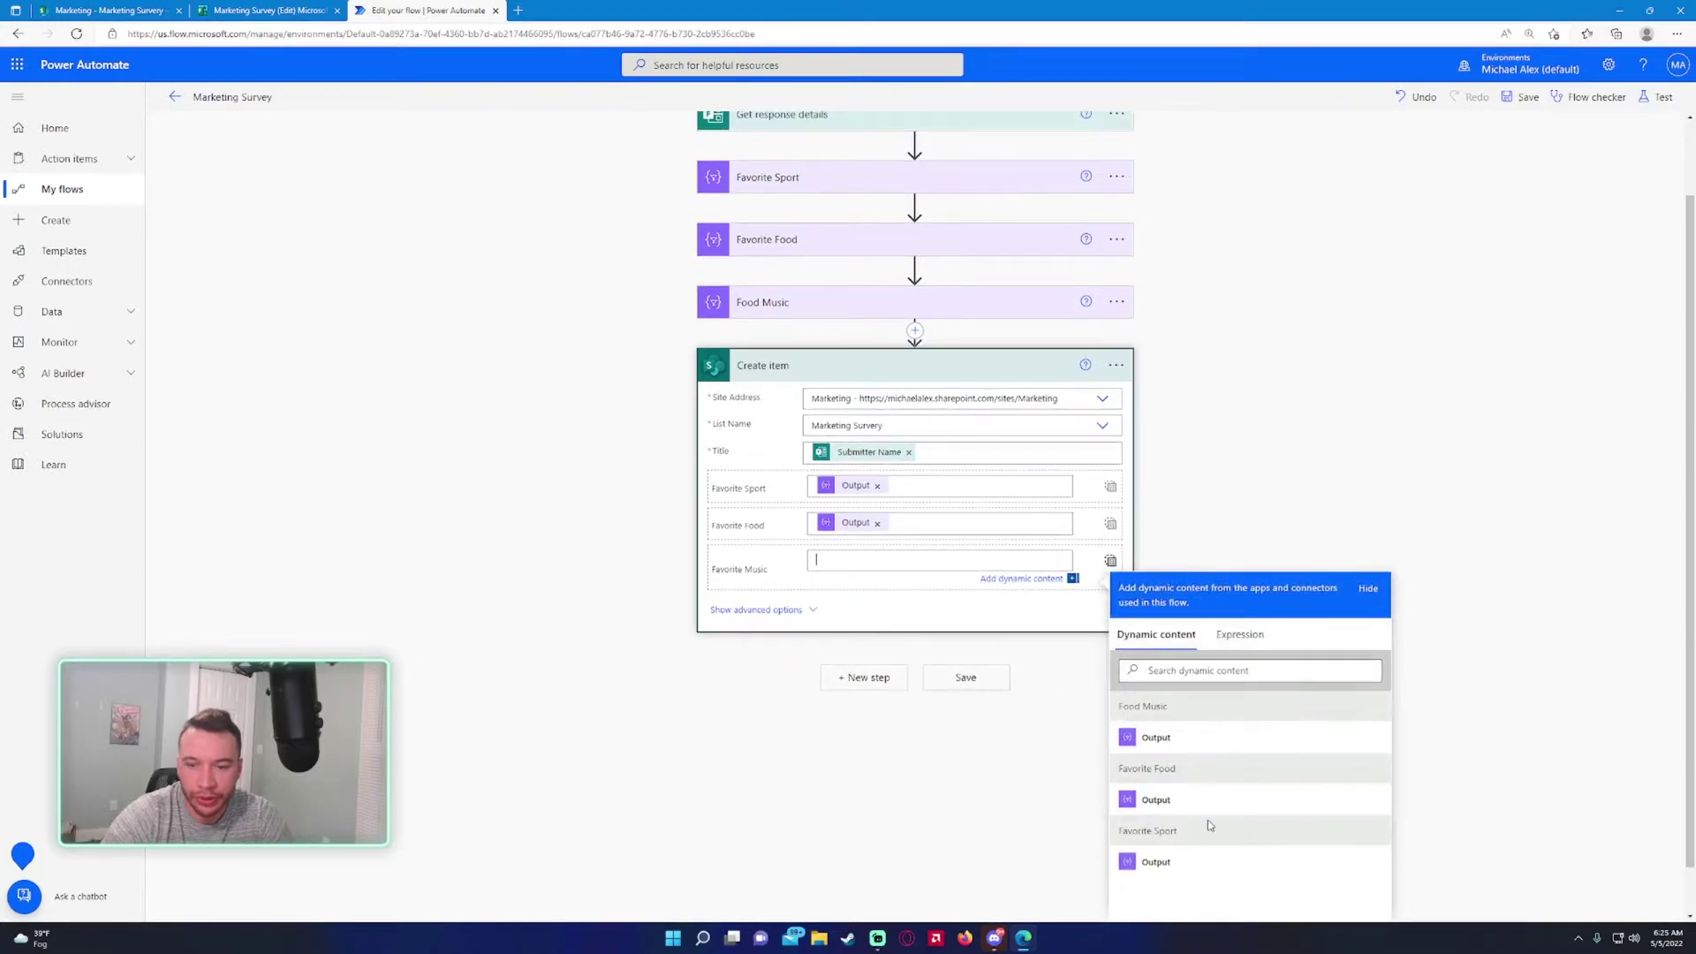
pyautogui.click(1193, 739)
pyautogui.click(965, 679)
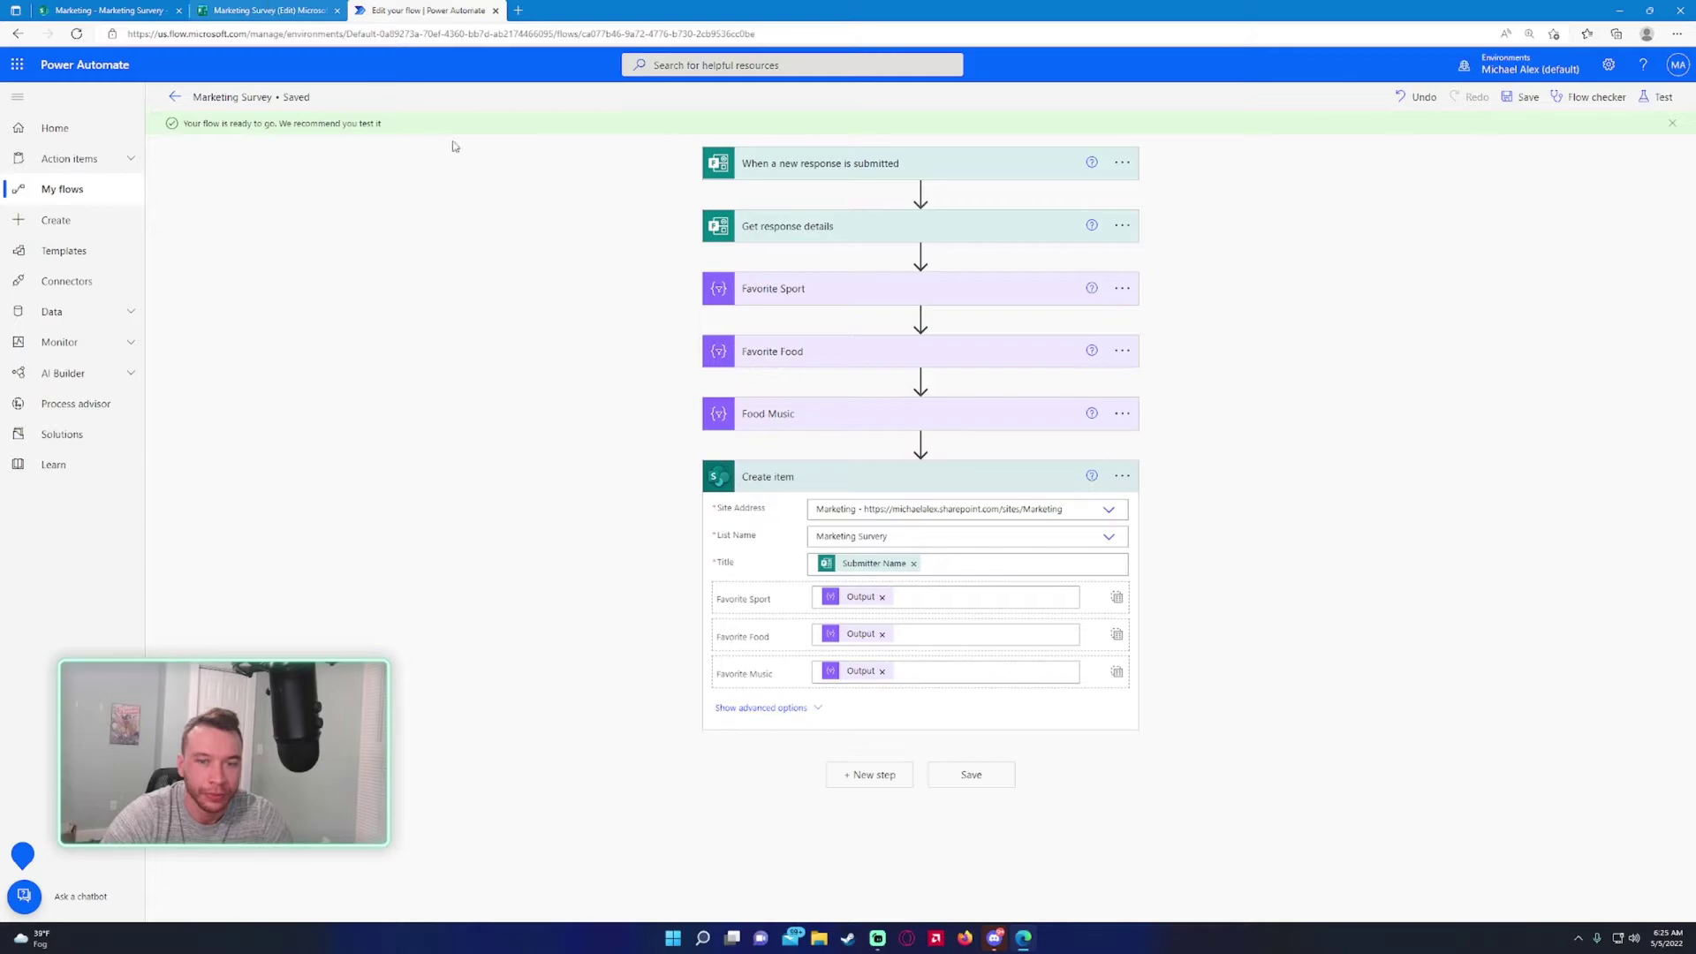
# Step: Preview the Marketing Survey form and enter a submitter name
pyautogui.hotkey('ctrl', 'shift', 'Tab')
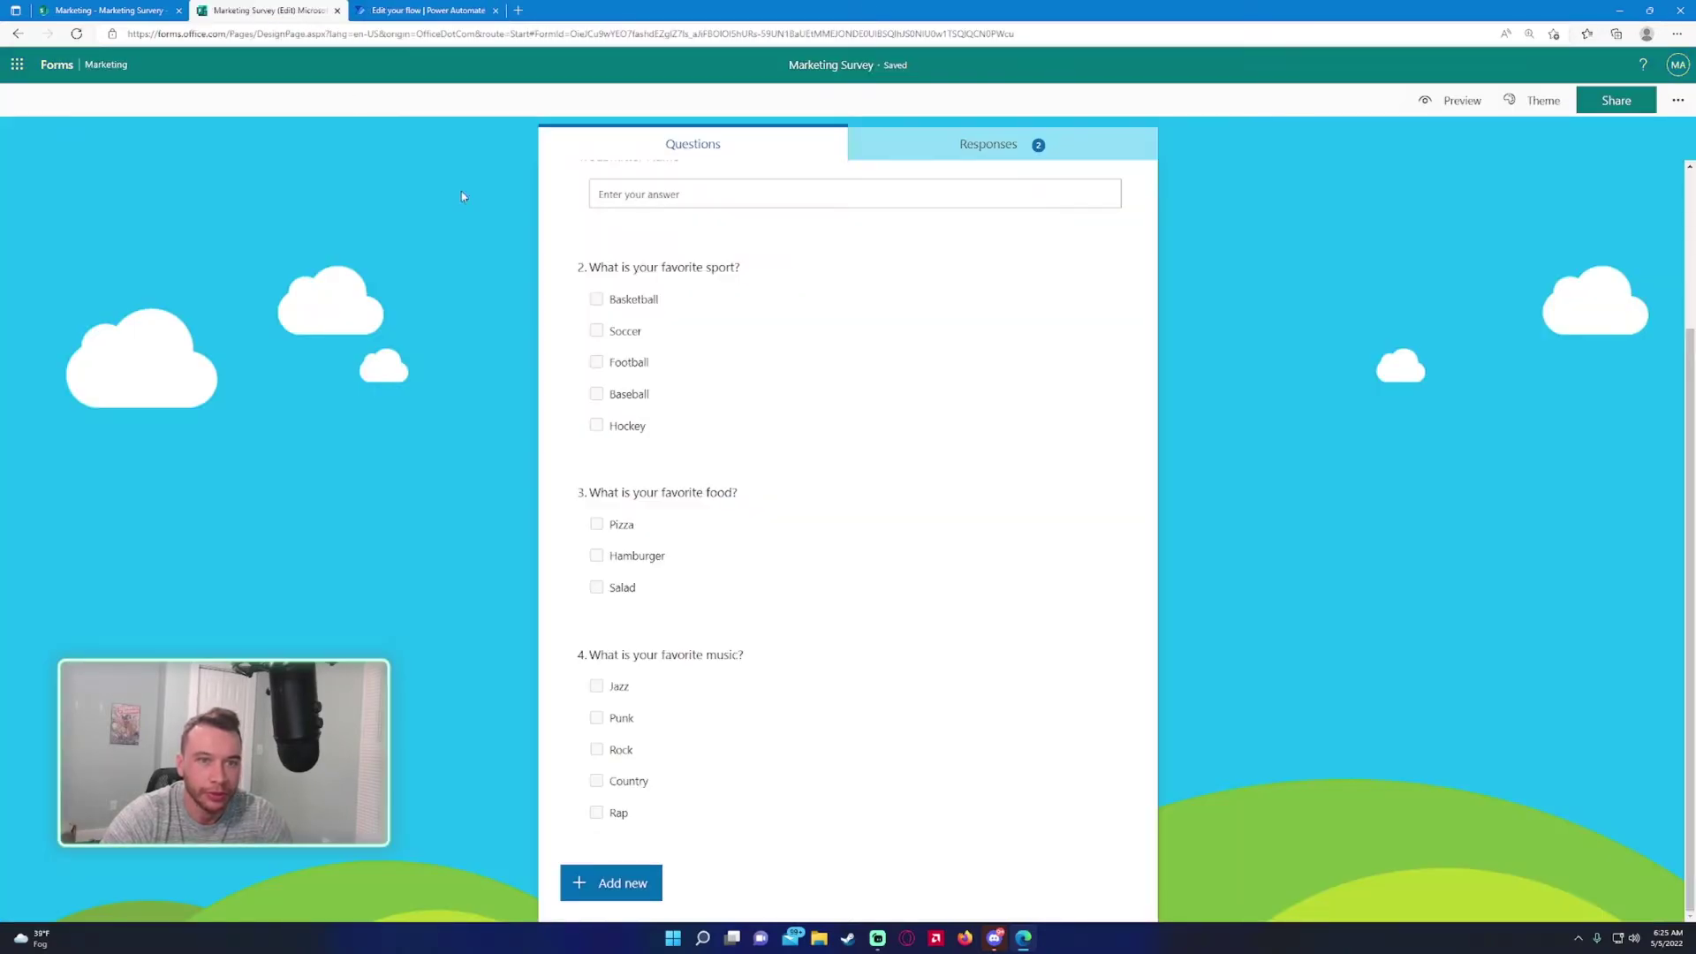
pyautogui.scroll(3, 671, 371)
pyautogui.click(1453, 100)
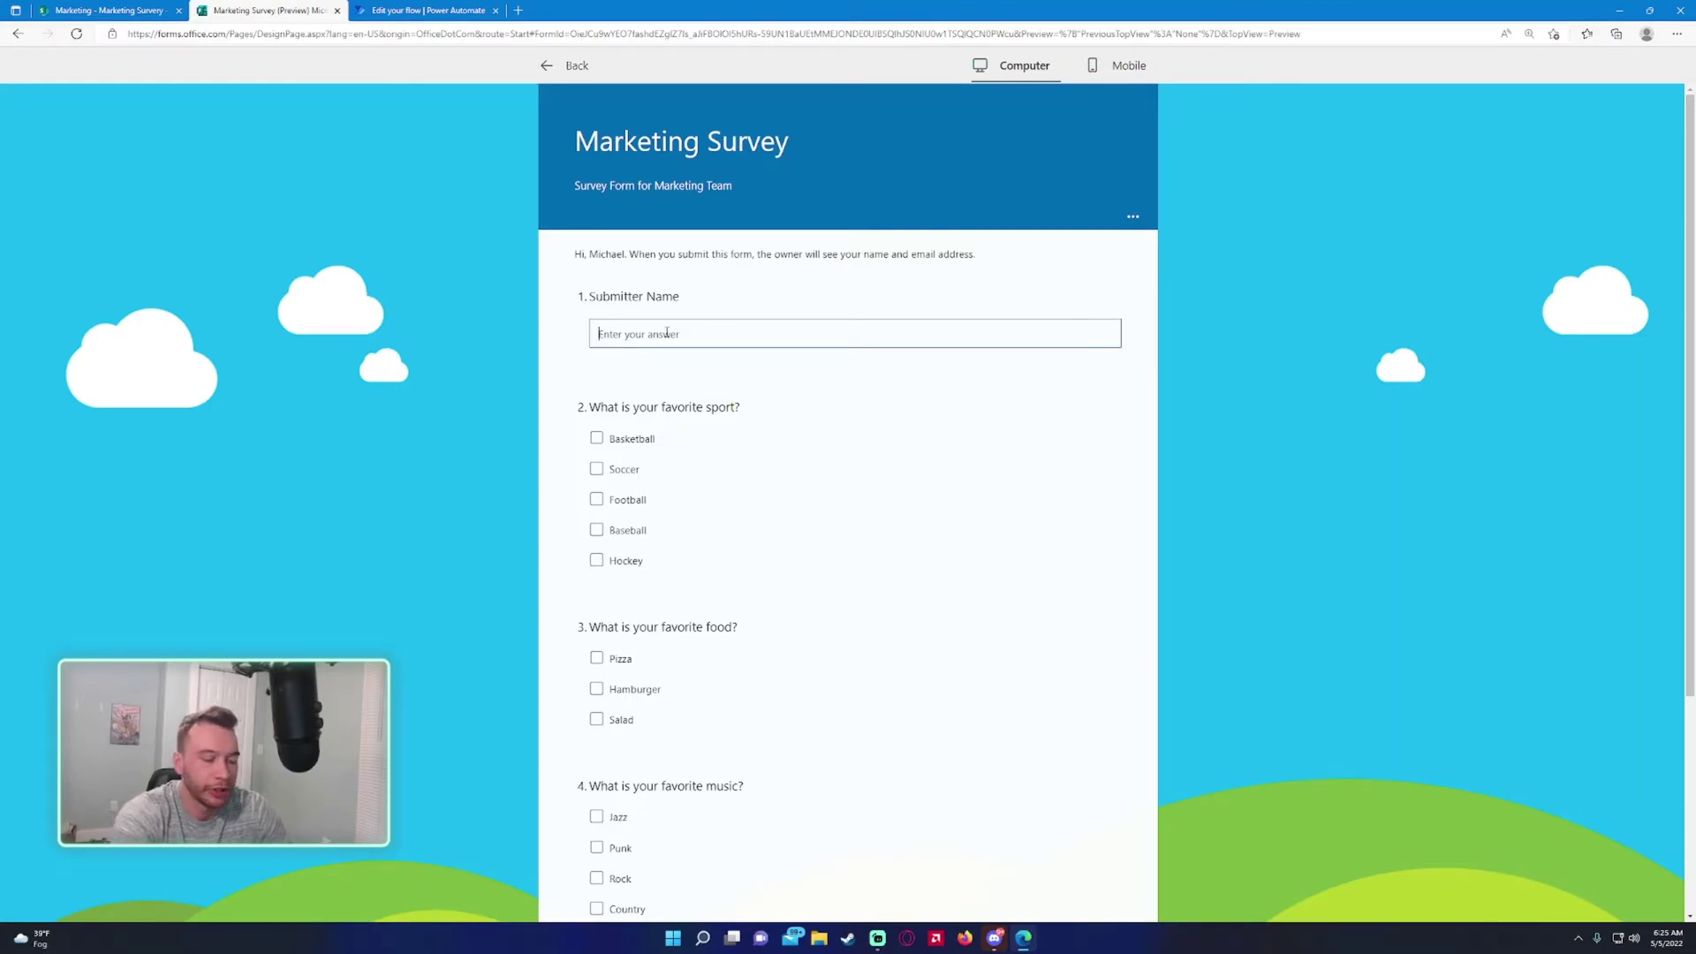
pyautogui.click(667, 333)
pyautogui.write('Joe')
# Step: Tick Basketball, Soccer, Pizza, Hamburger, Jazz, Punk and Rock, then submit the response
pyautogui.scroll(-1, 619, 371)
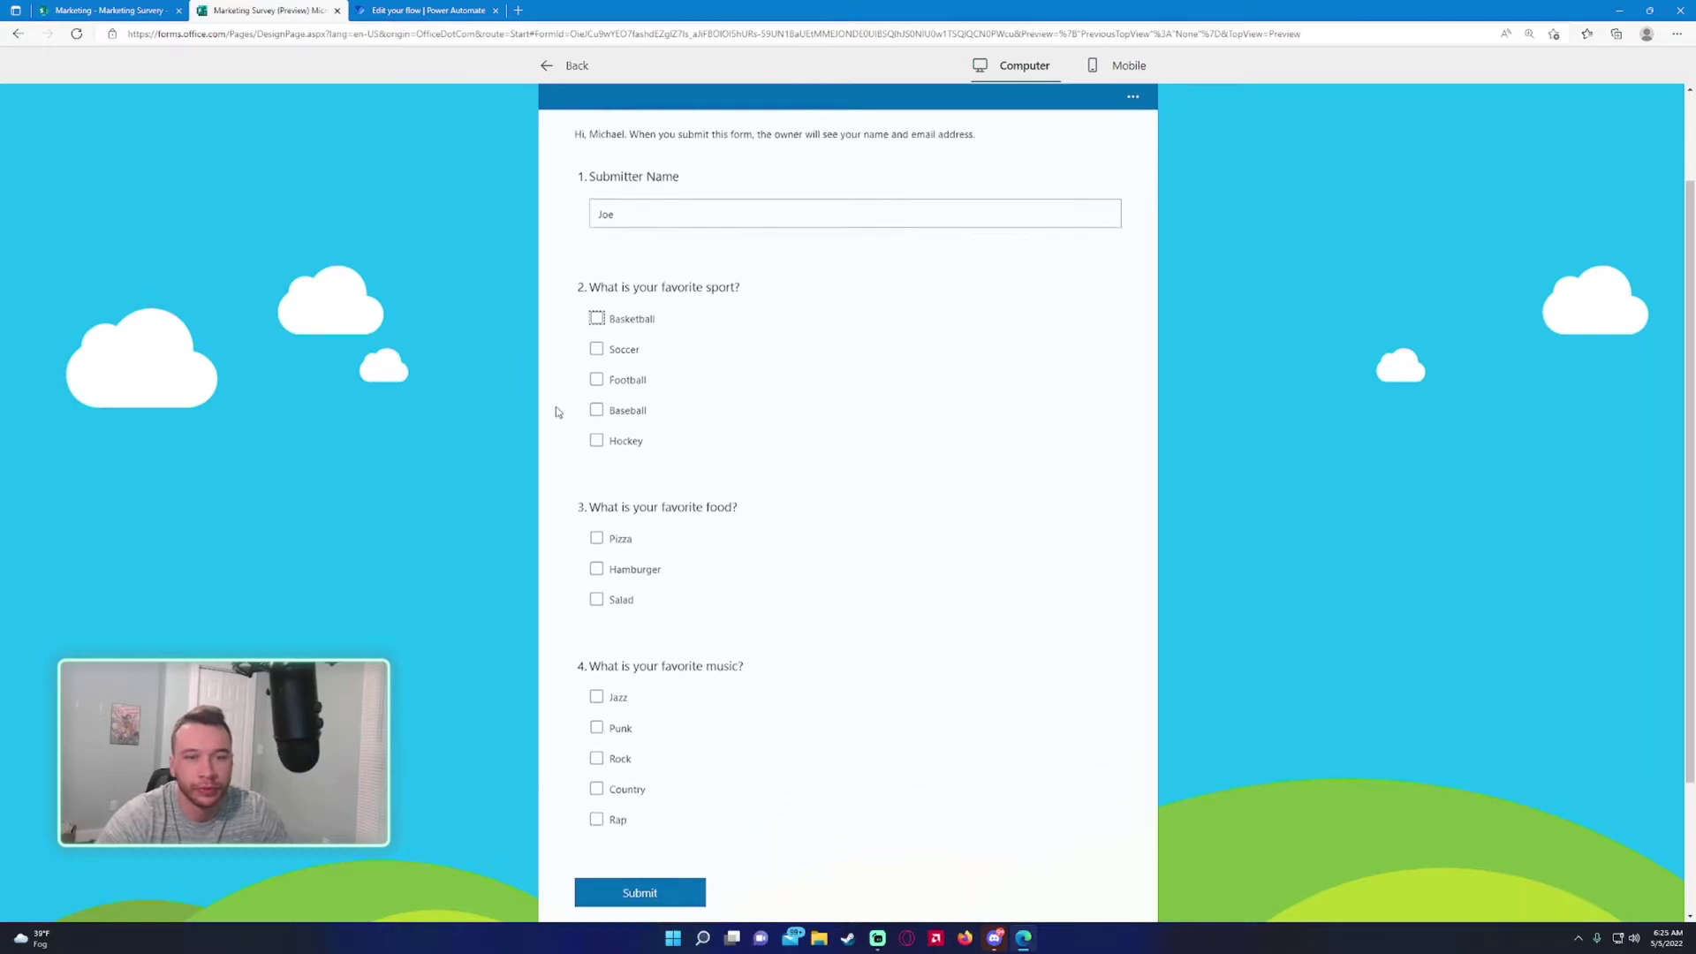
pyautogui.click(599, 316)
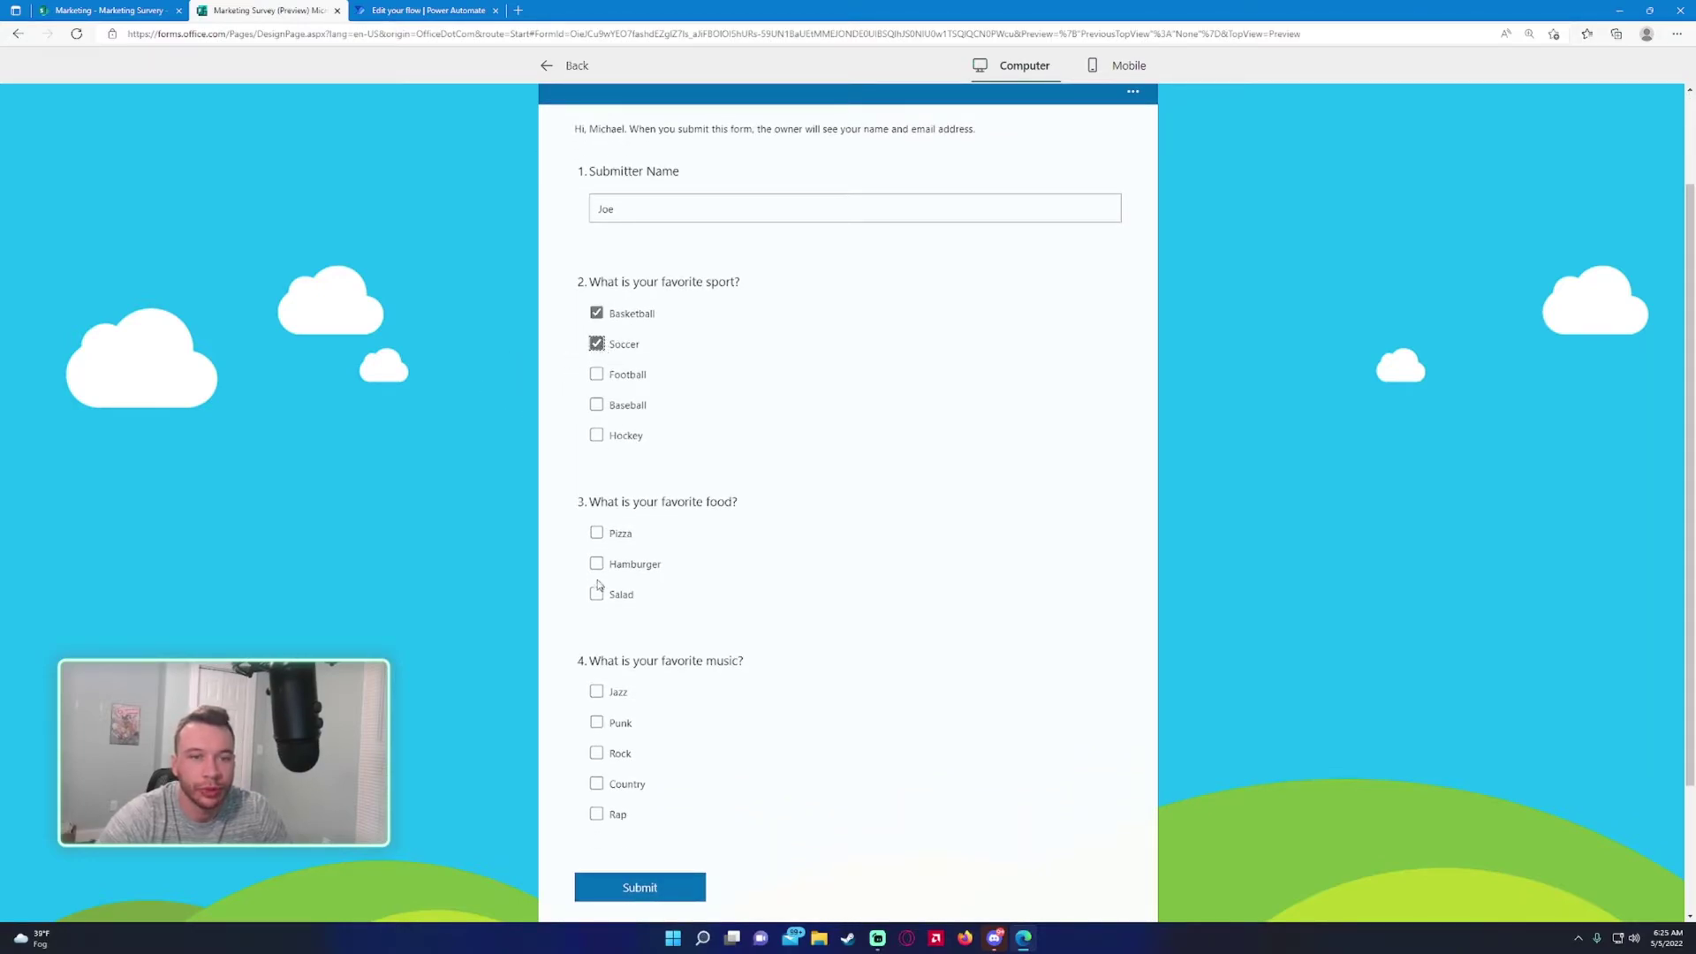
pyautogui.click(597, 566)
pyautogui.click(597, 535)
pyautogui.click(597, 723)
pyautogui.click(597, 691)
pyautogui.click(597, 753)
pyautogui.click(632, 897)
# Step: Check the run history, refresh the SharePoint list to see the tagged entry, then reopen the flow editor
pyautogui.click(424, 10)
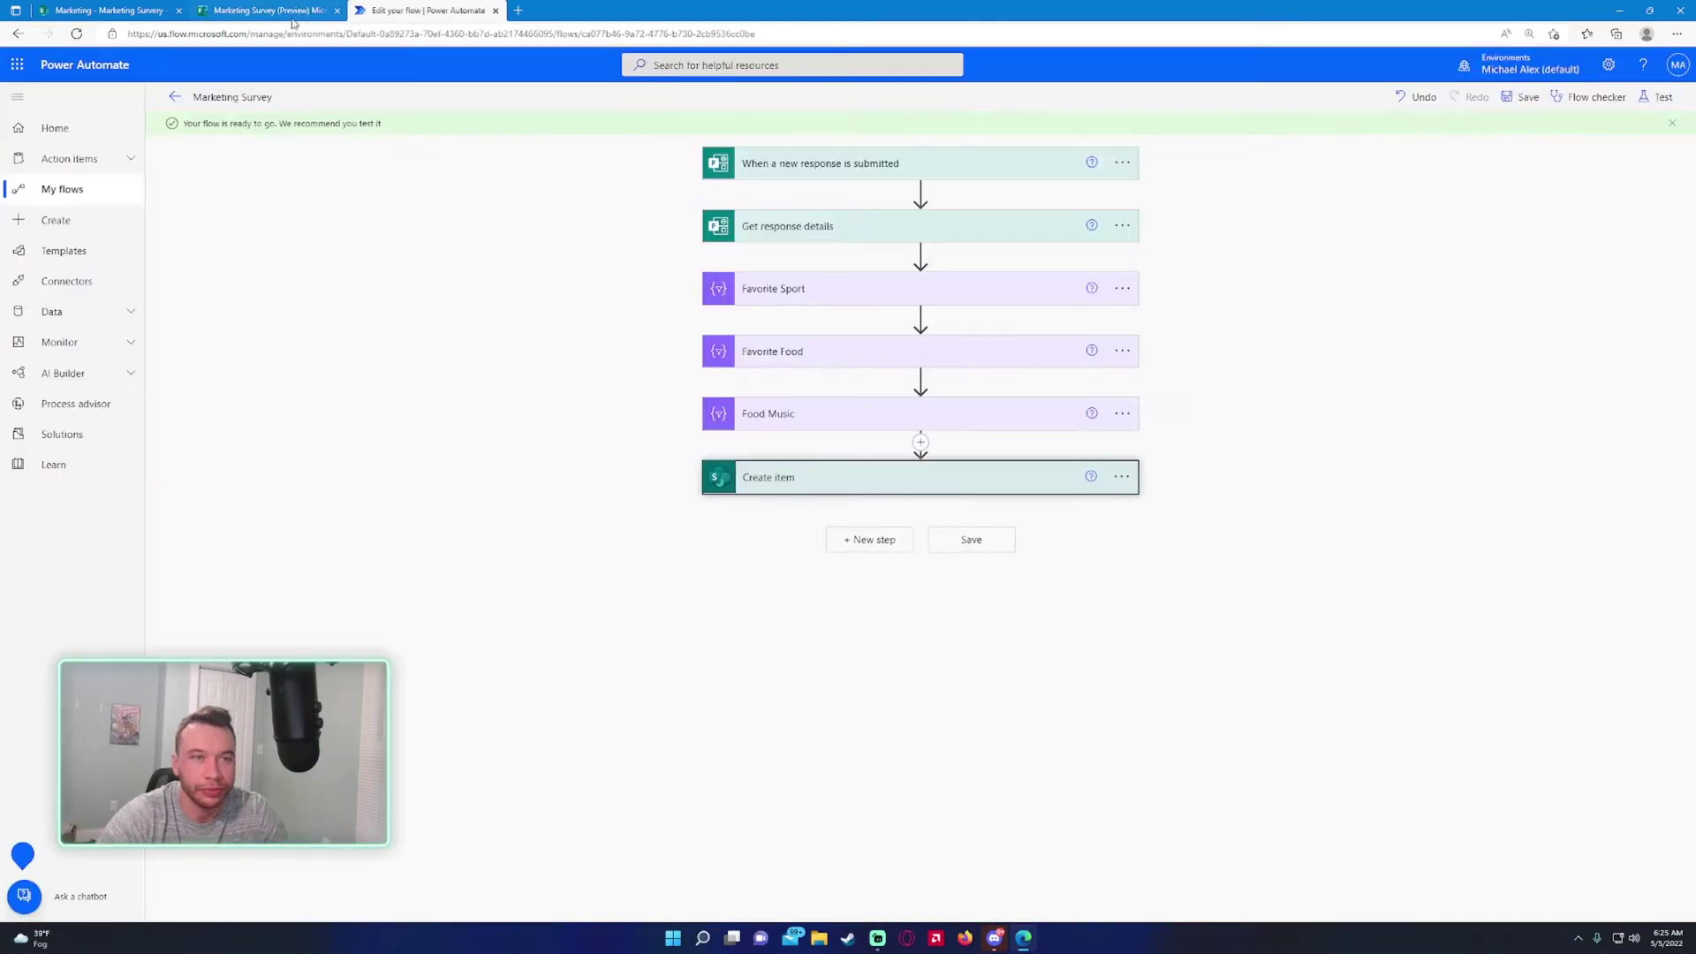
pyautogui.click(174, 102)
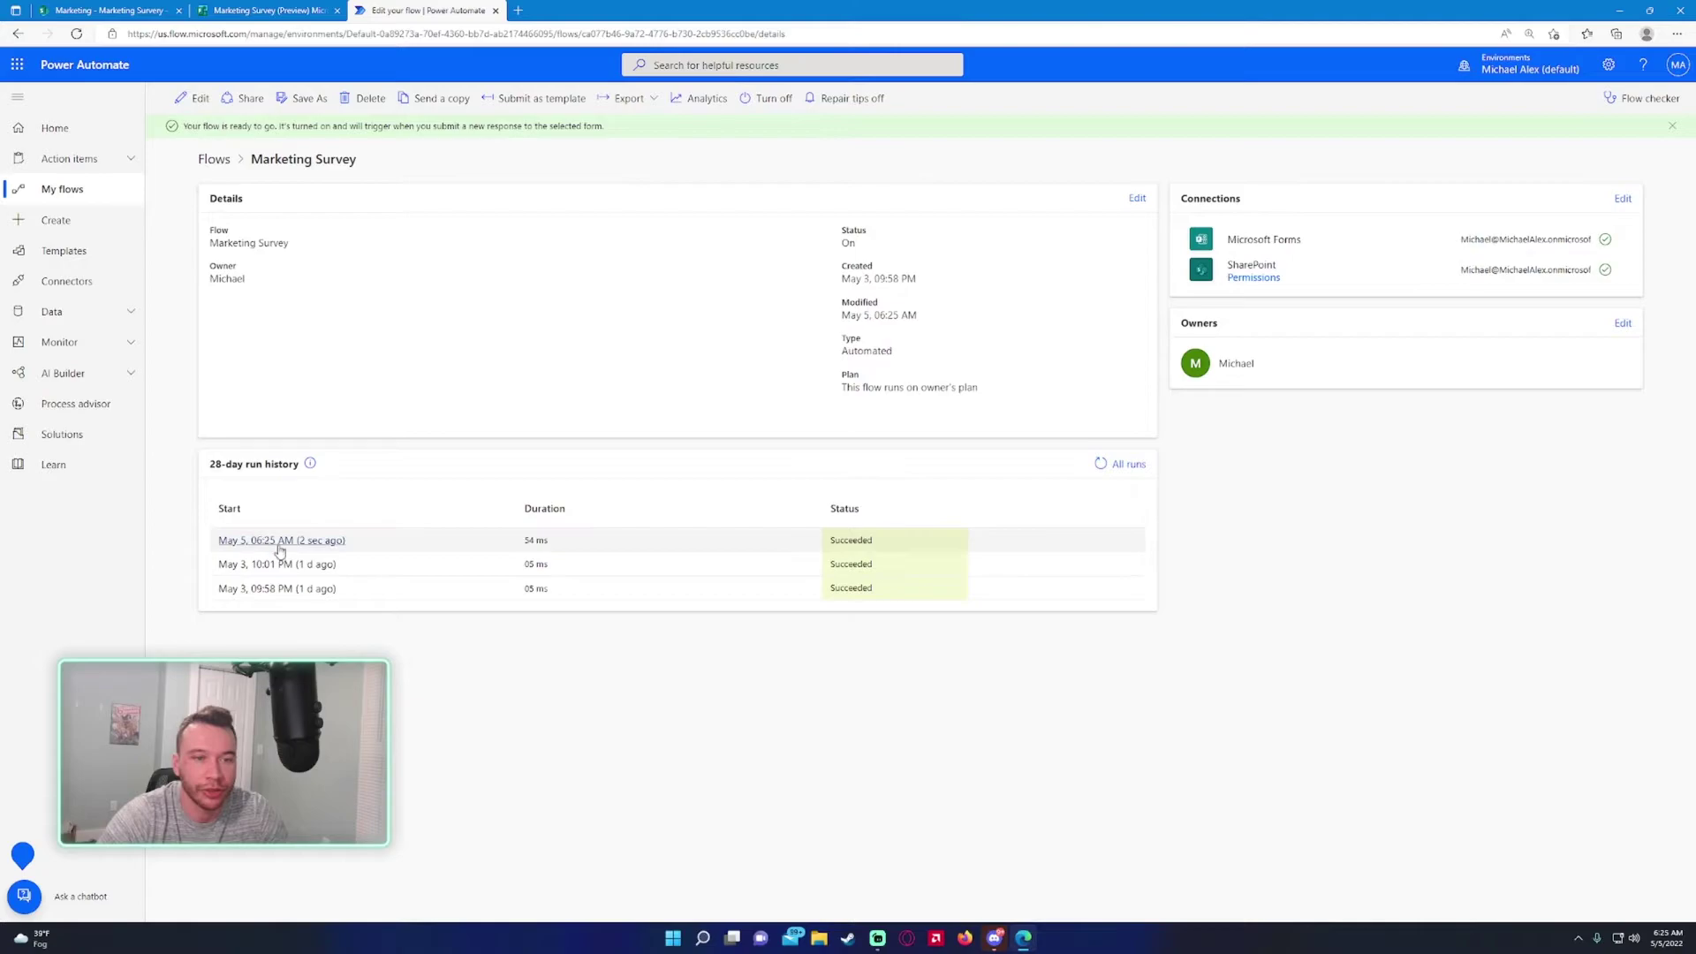
pyautogui.click(141, 8)
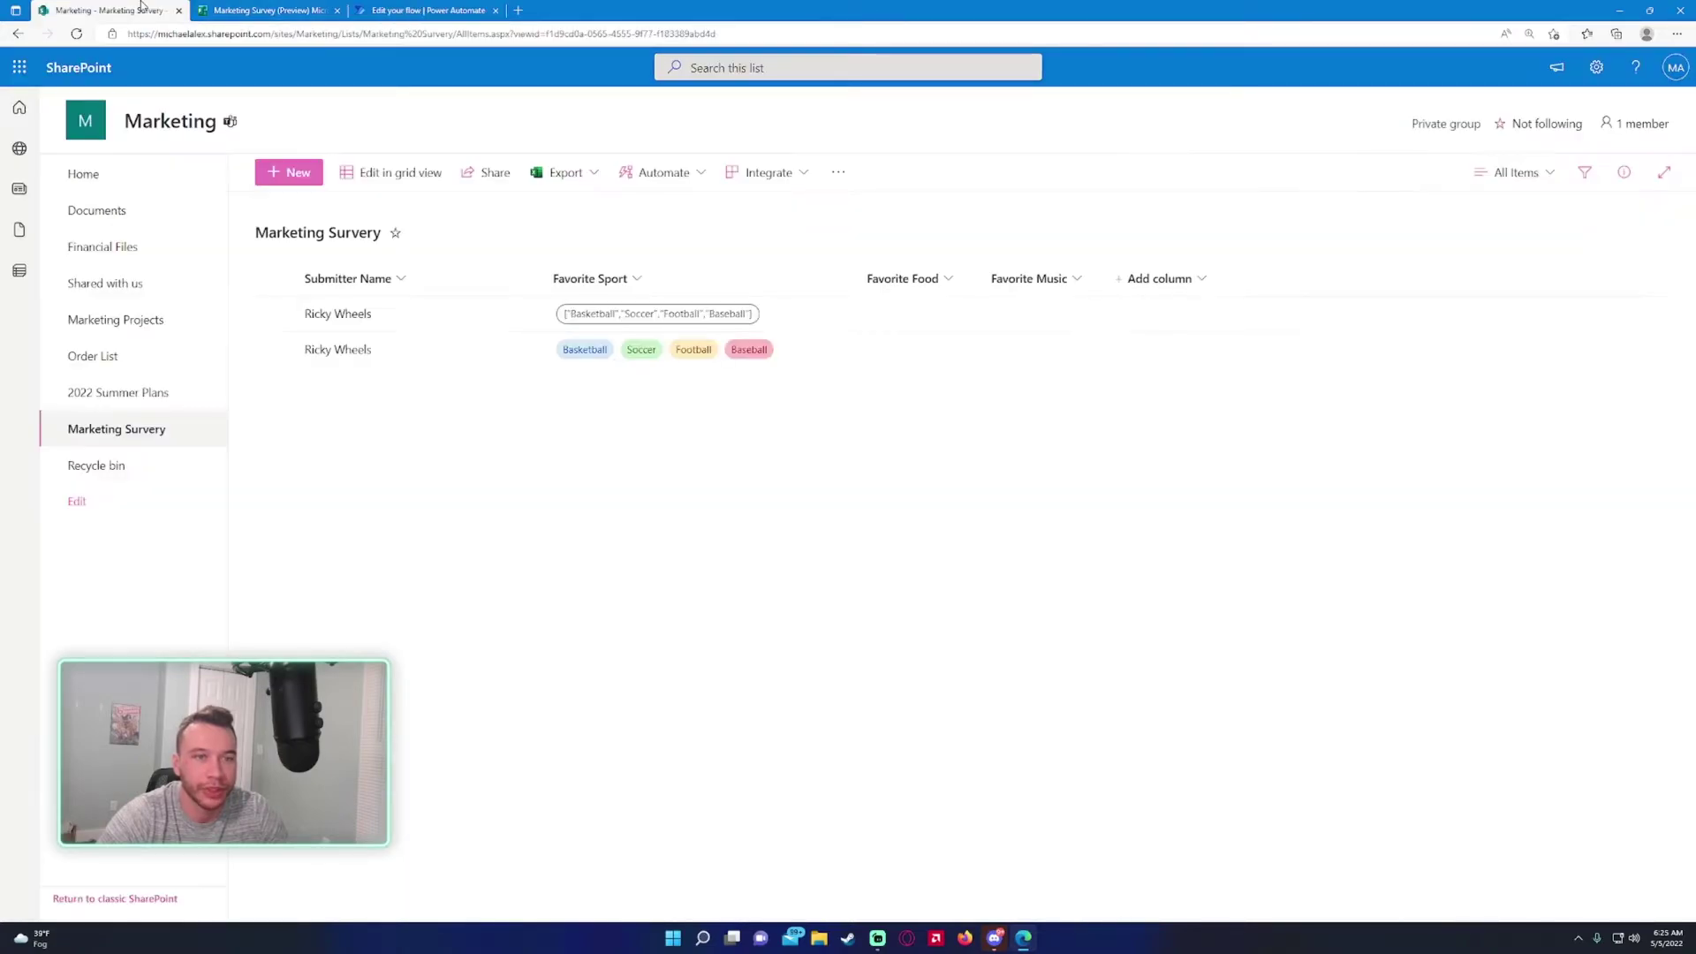
pyautogui.click(76, 33)
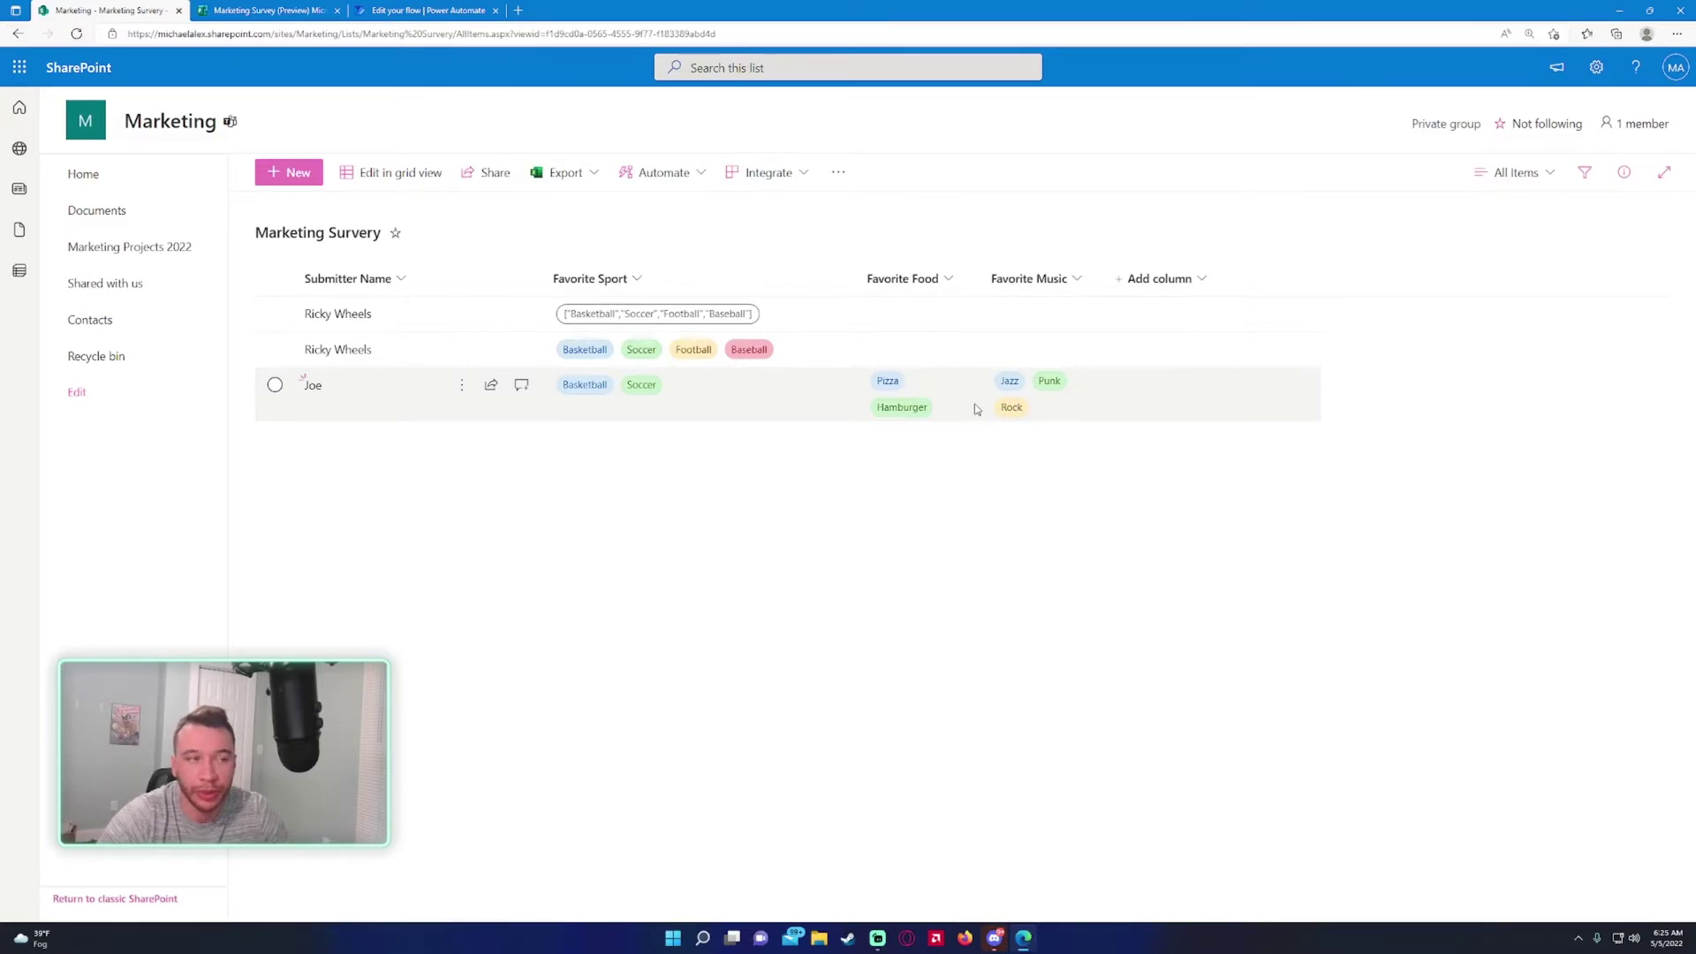
pyautogui.click(437, 7)
pyautogui.click(193, 98)
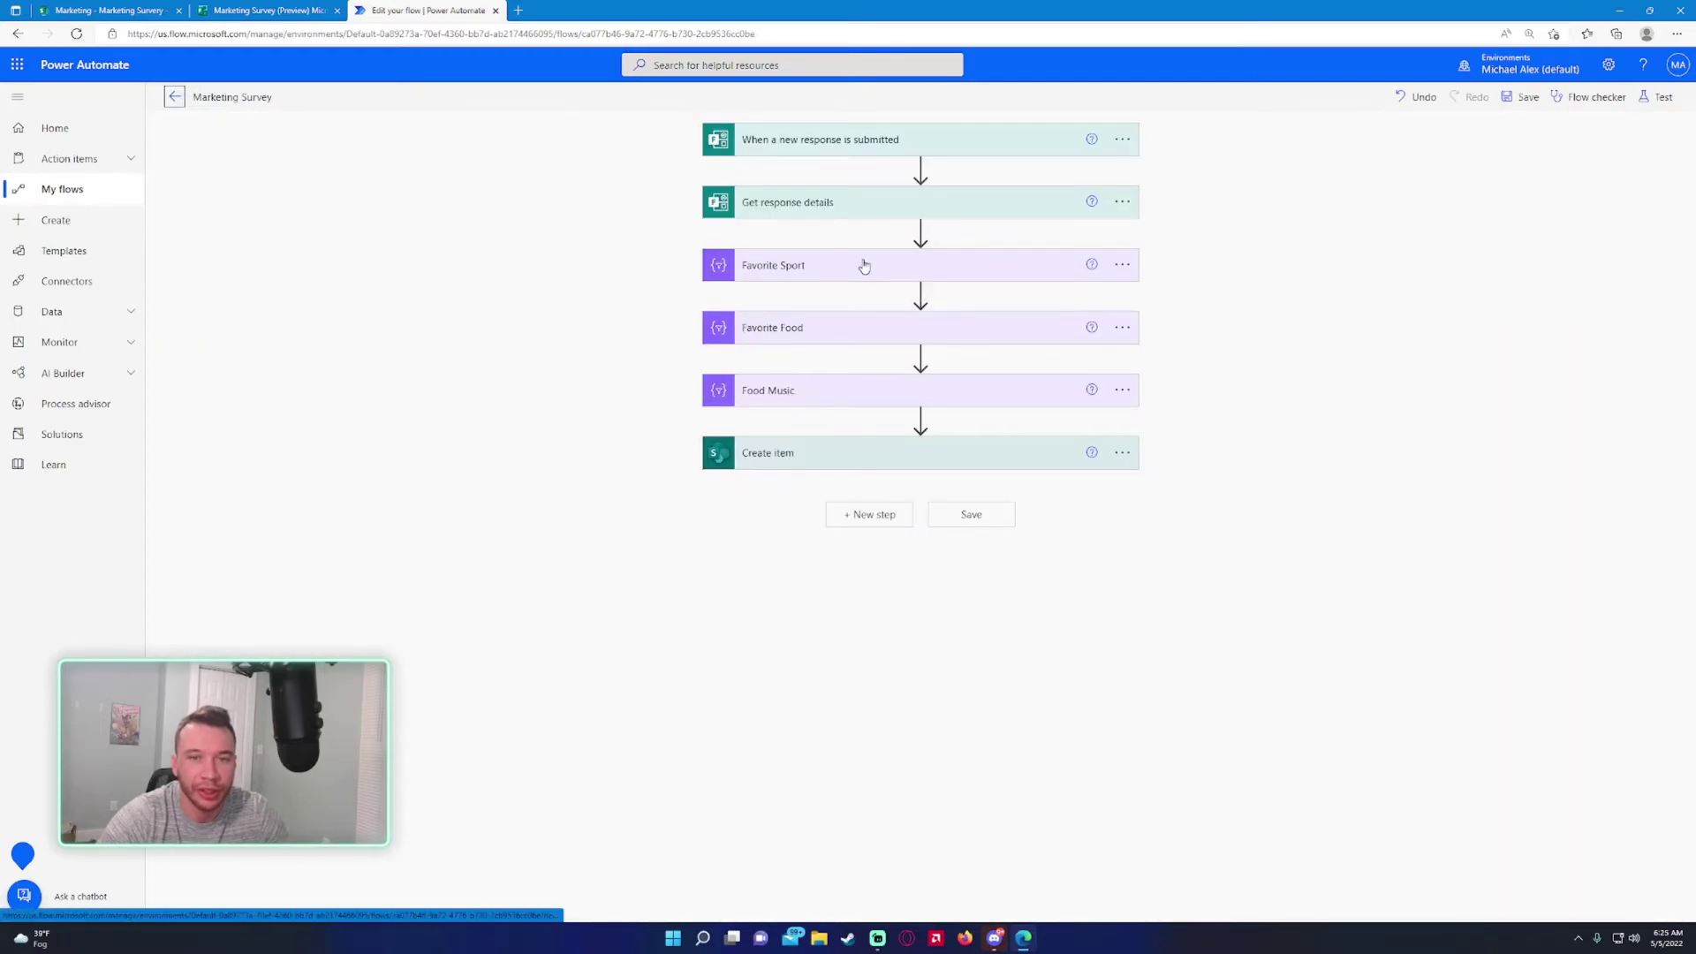
# Step: Start a second response, enter a name, and tick Football, Baseball, Punk and Rock, skipping food
pyautogui.click(265, 9)
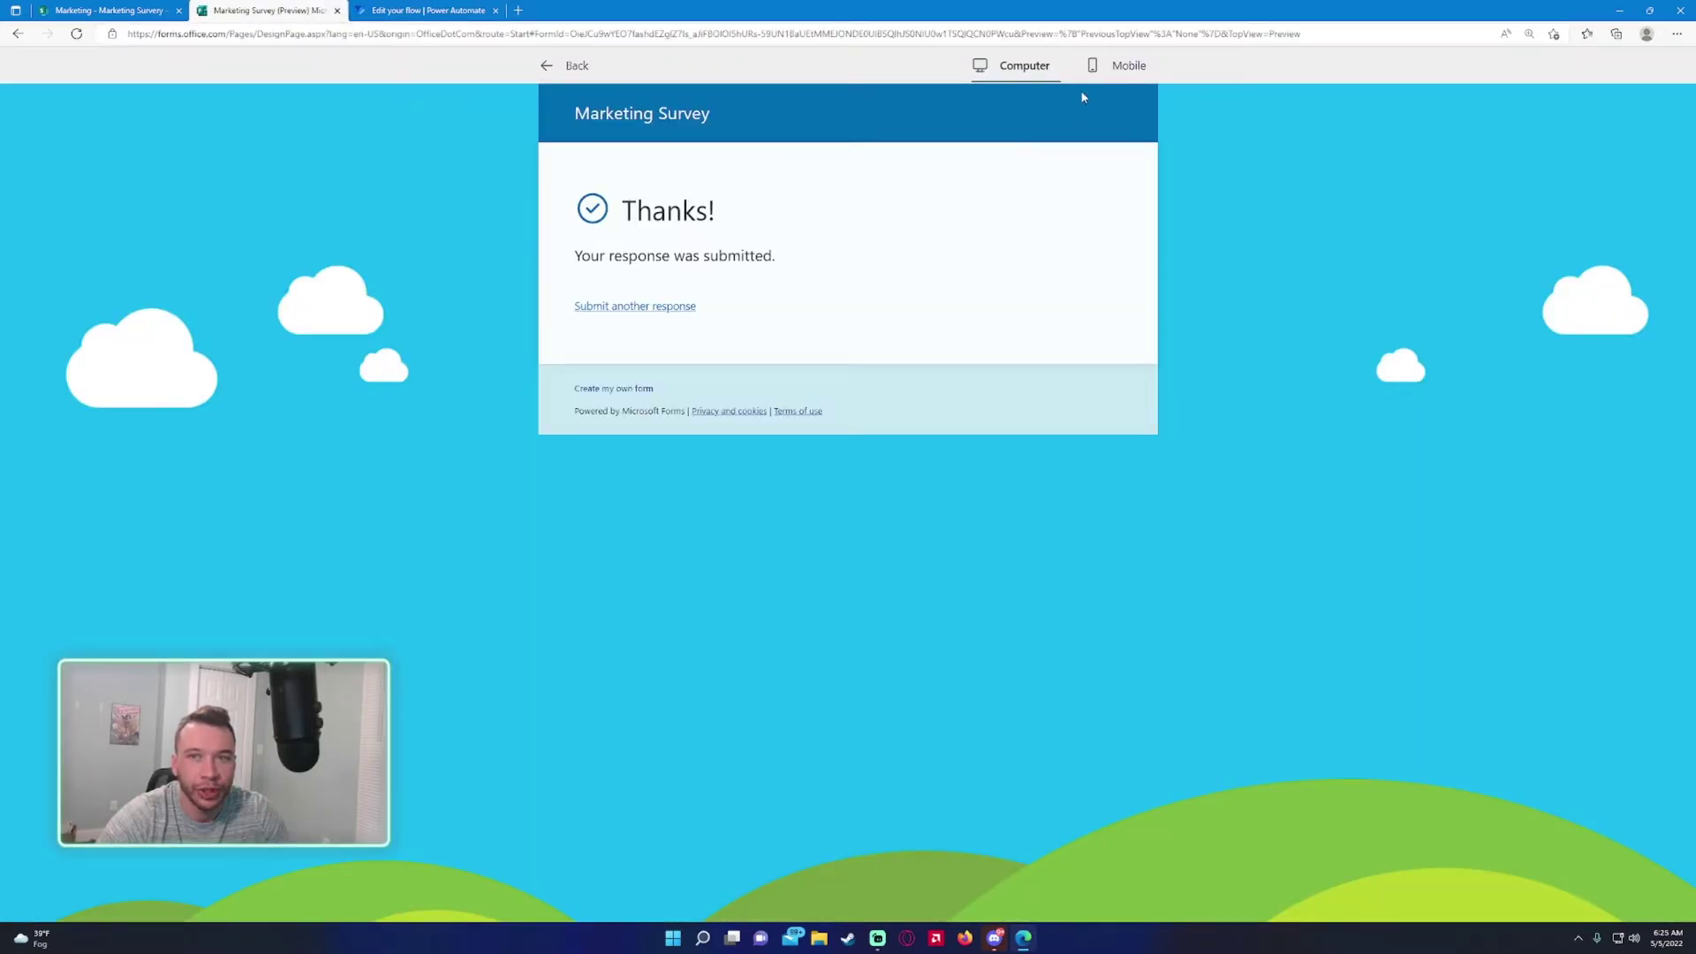
pyautogui.click(674, 306)
pyautogui.click(695, 324)
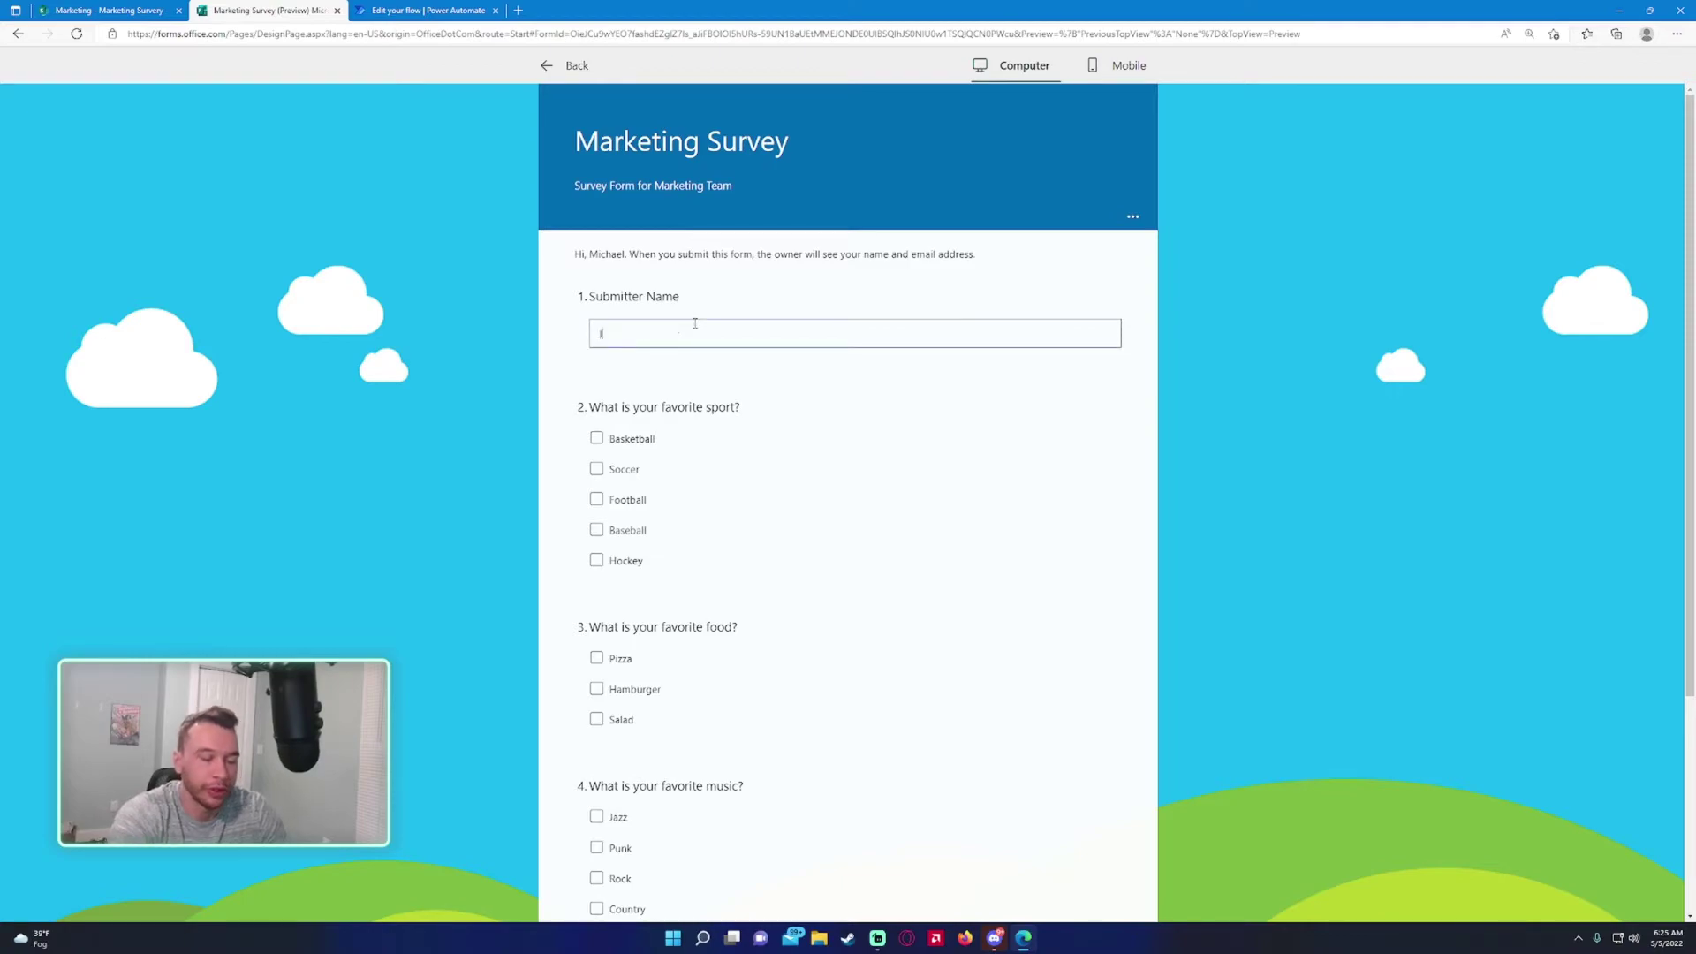
pyautogui.press('Tab')
pyautogui.scroll(-3, 654, 327)
pyautogui.click(596, 278)
pyautogui.click(618, 253)
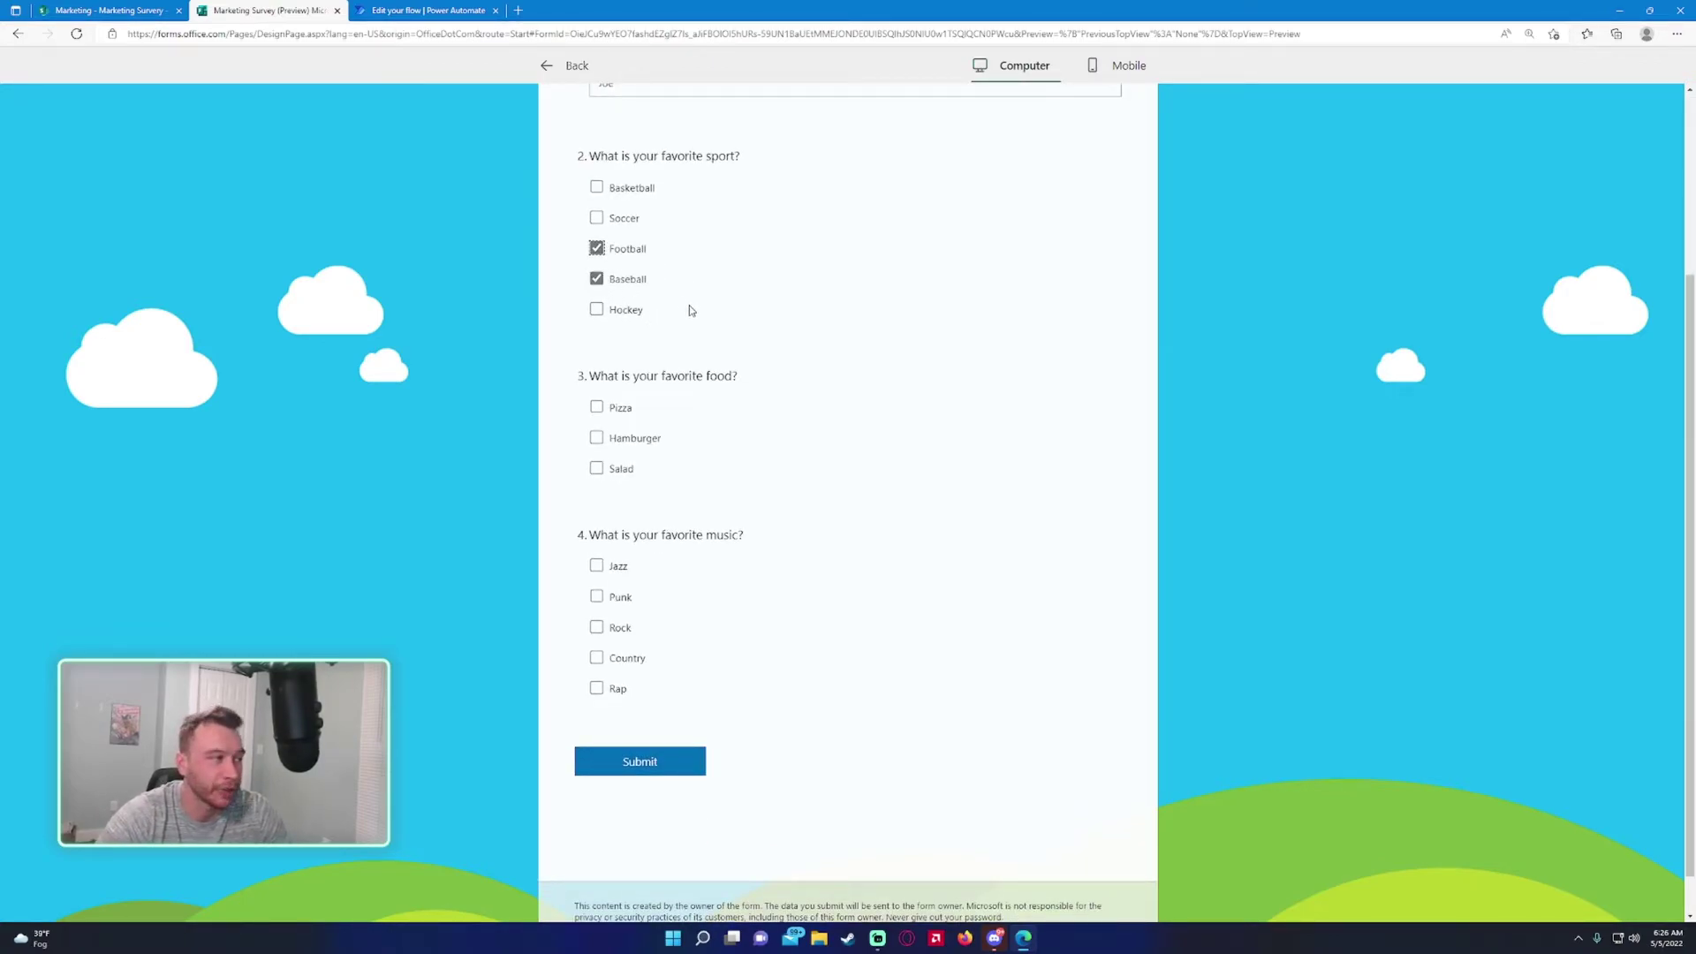
pyautogui.click(625, 601)
pyautogui.click(621, 631)
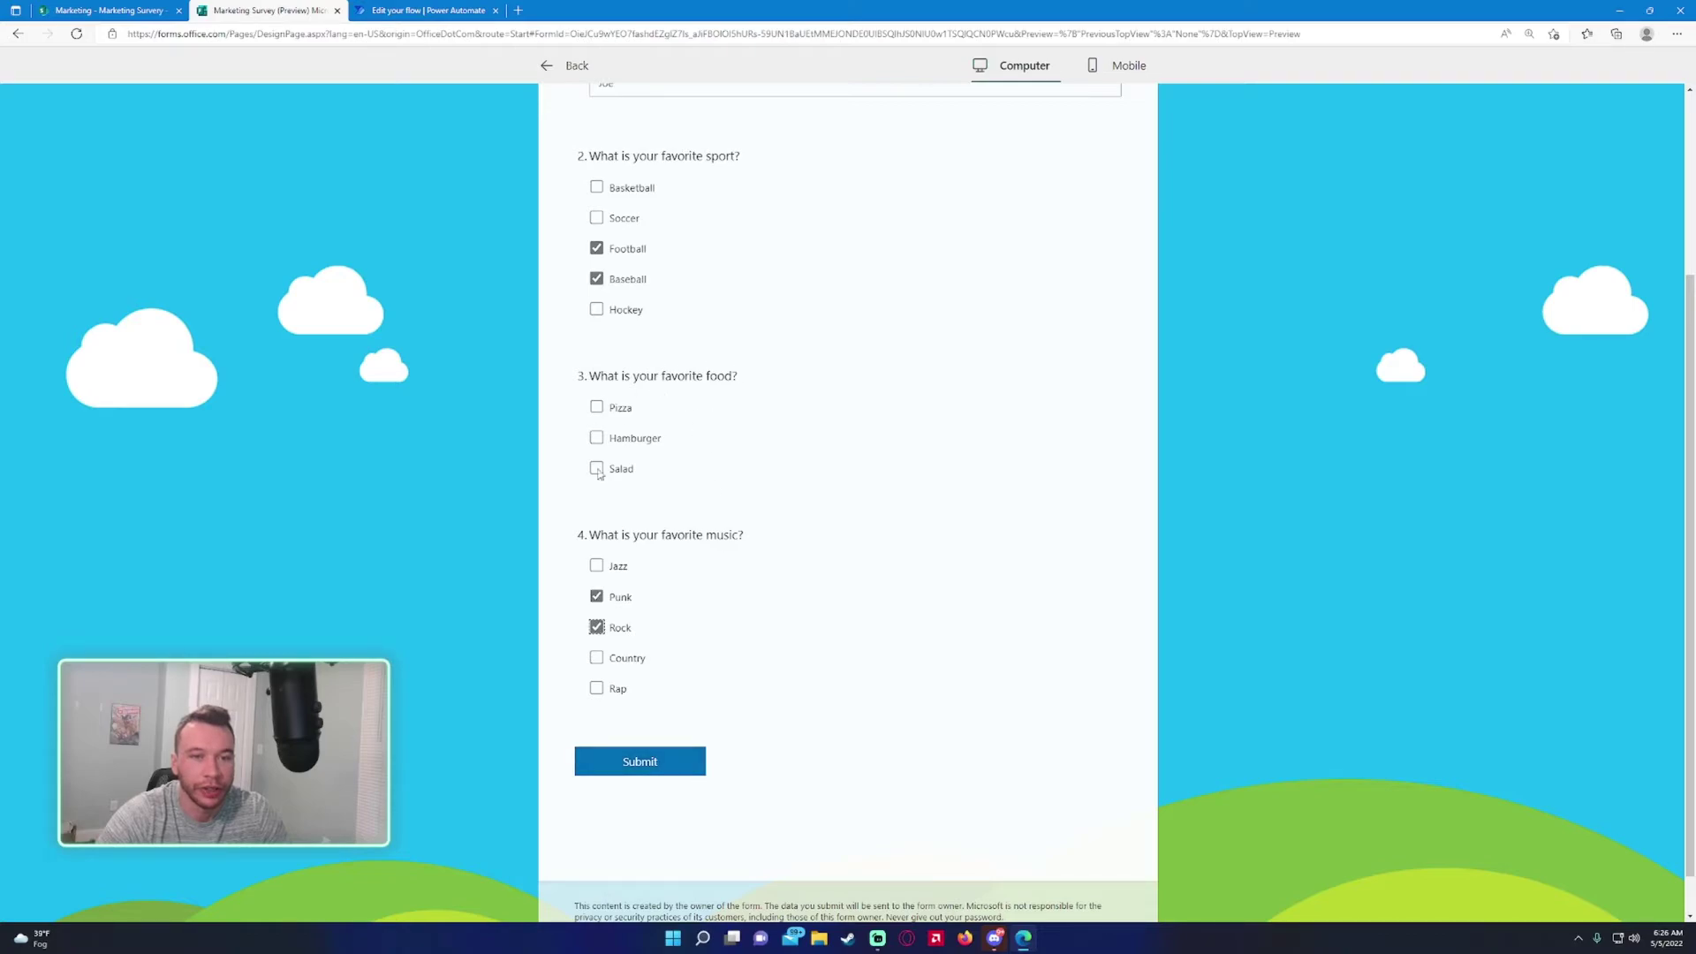
# Step: Submit the response with no food chosen and open its failed run from the run history
pyautogui.click(669, 770)
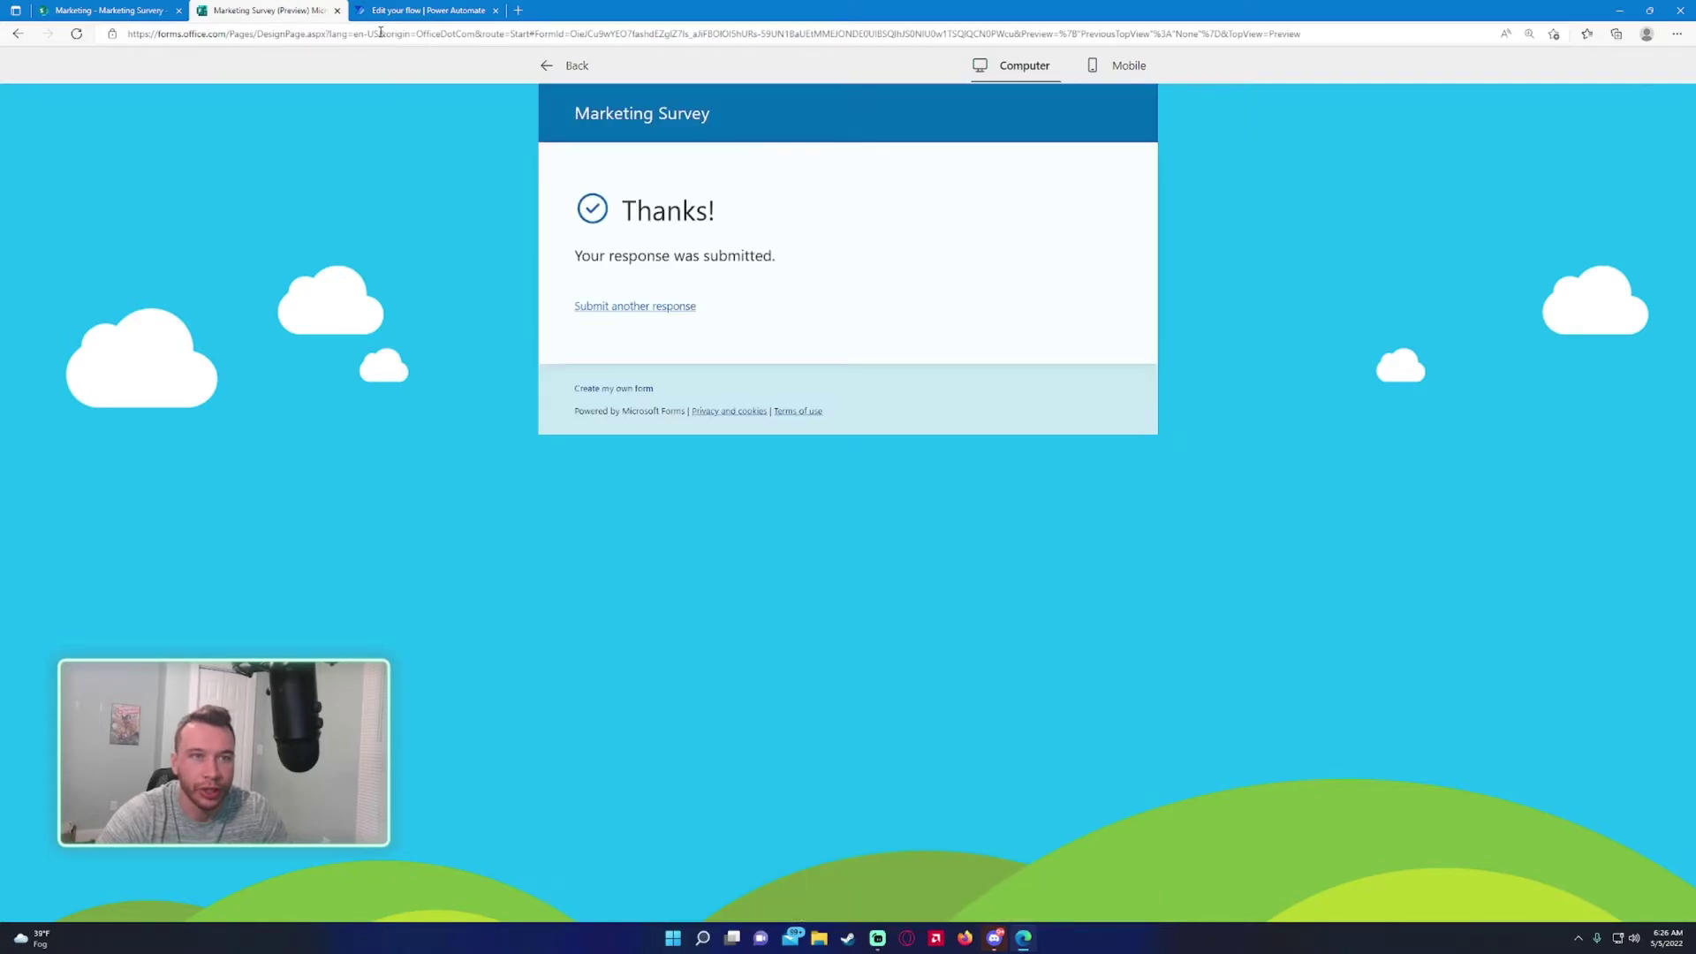
pyautogui.click(416, 9)
pyautogui.click(175, 99)
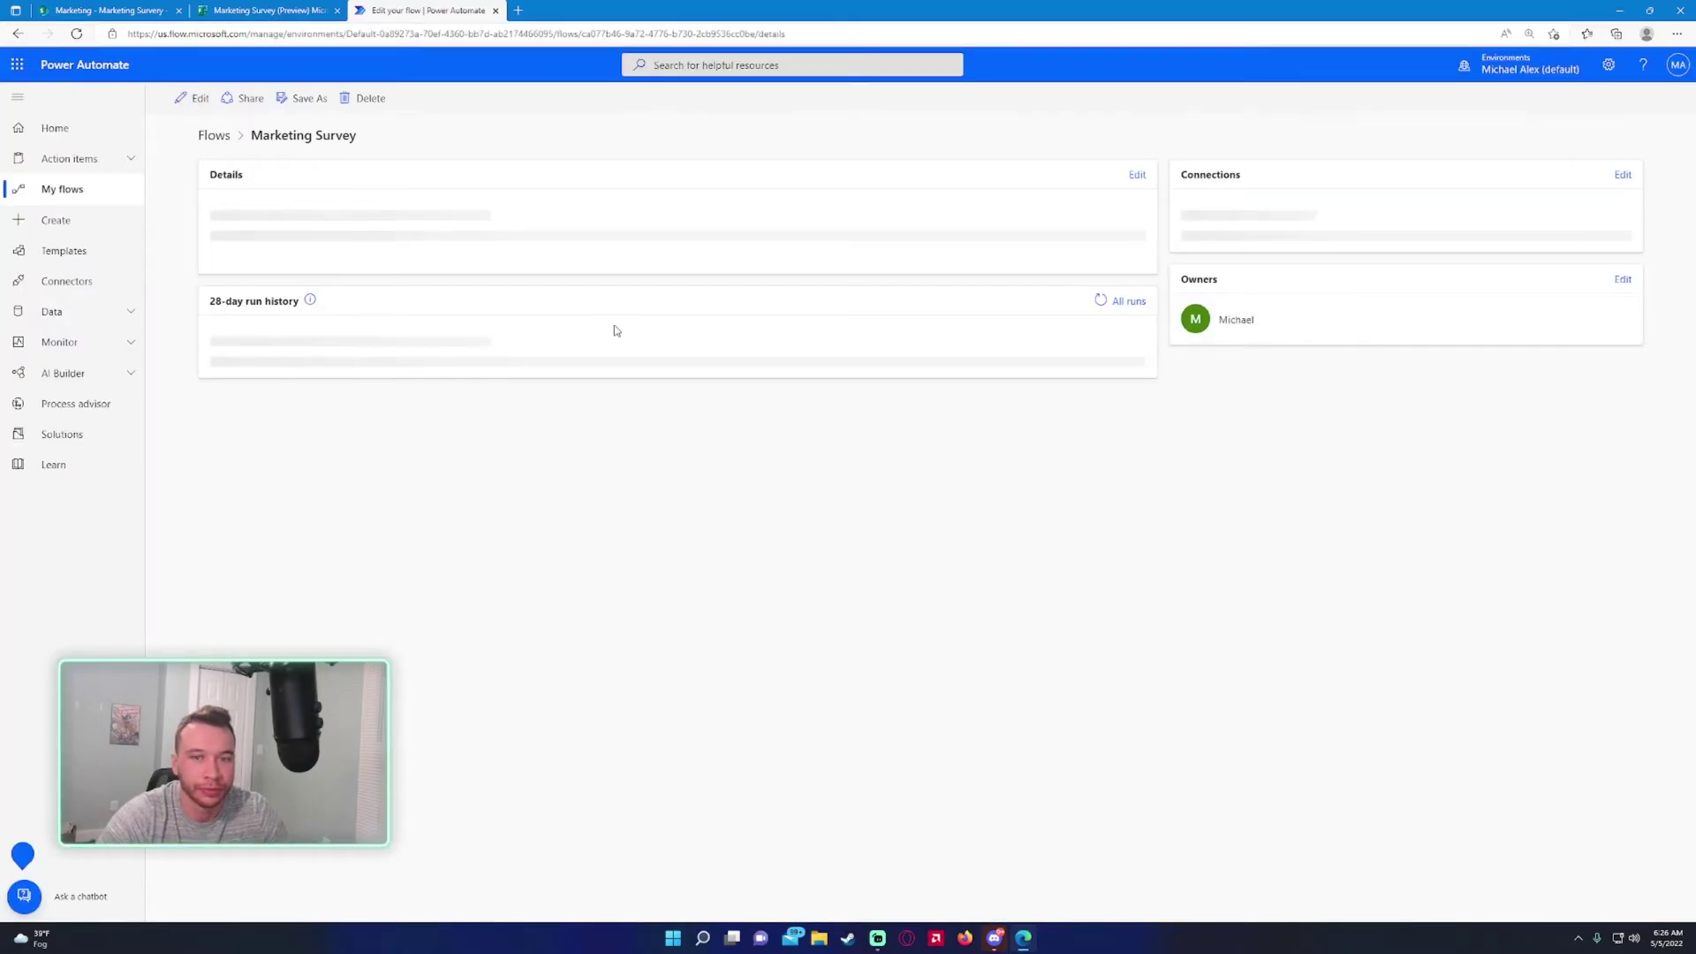
pyautogui.click(331, 518)
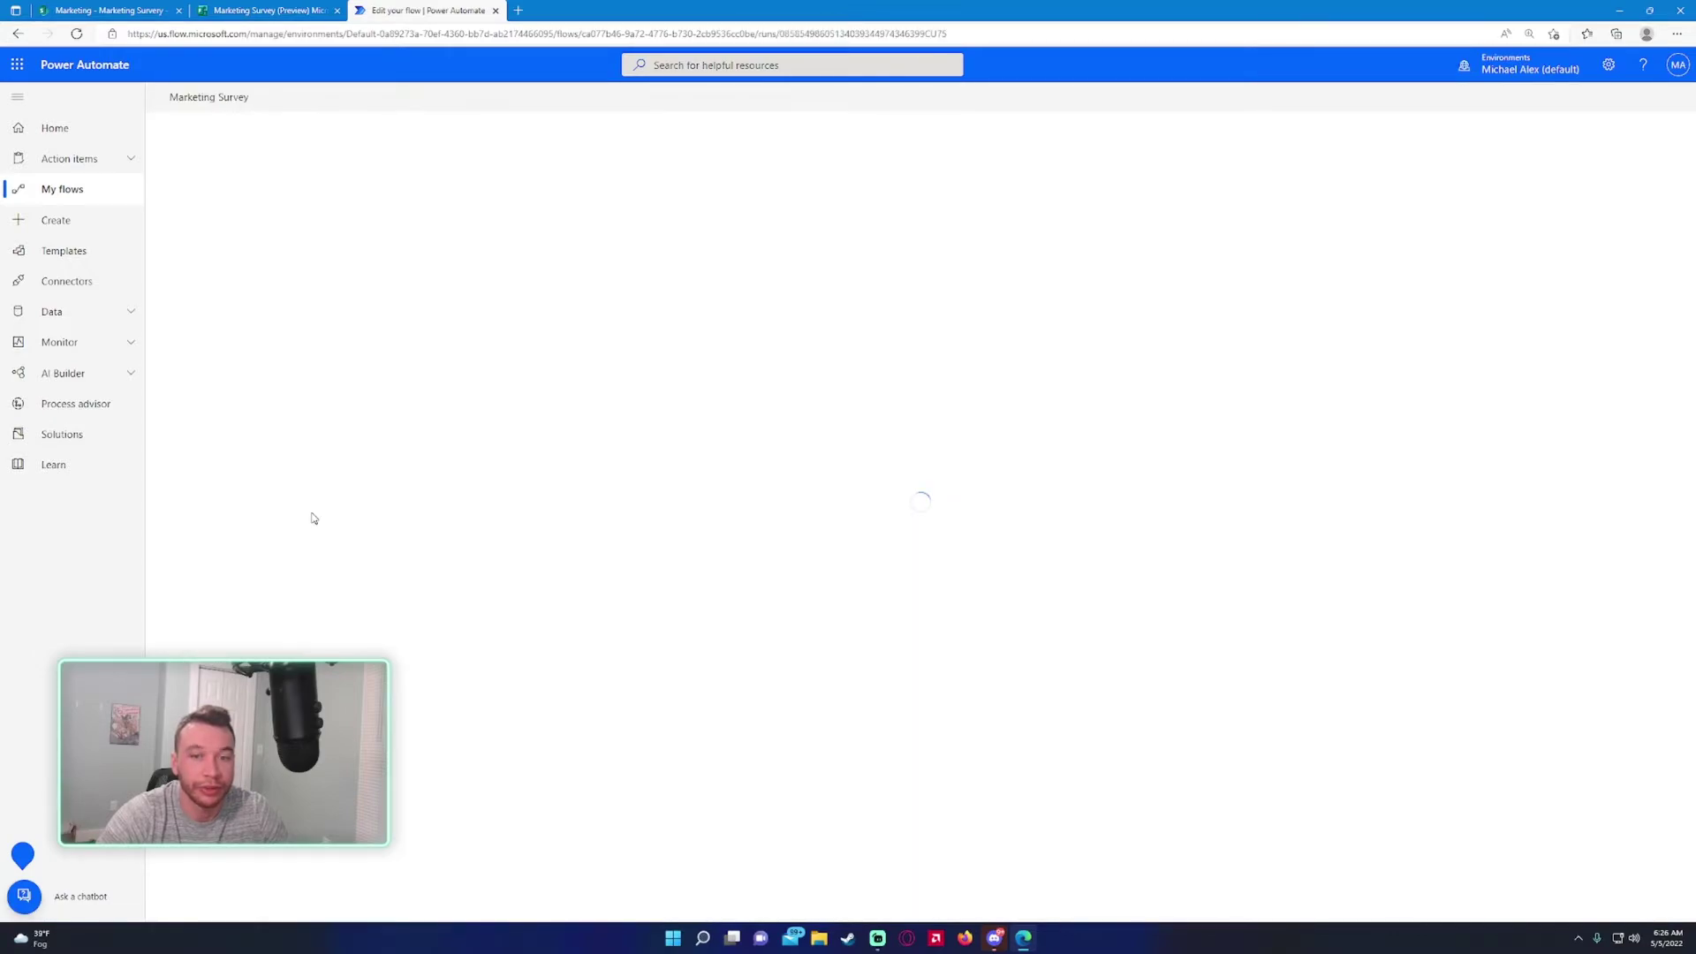
# Step: Review Favorite Food's error about a null From value, then reopen the flow for editing
pyautogui.click(271, 7)
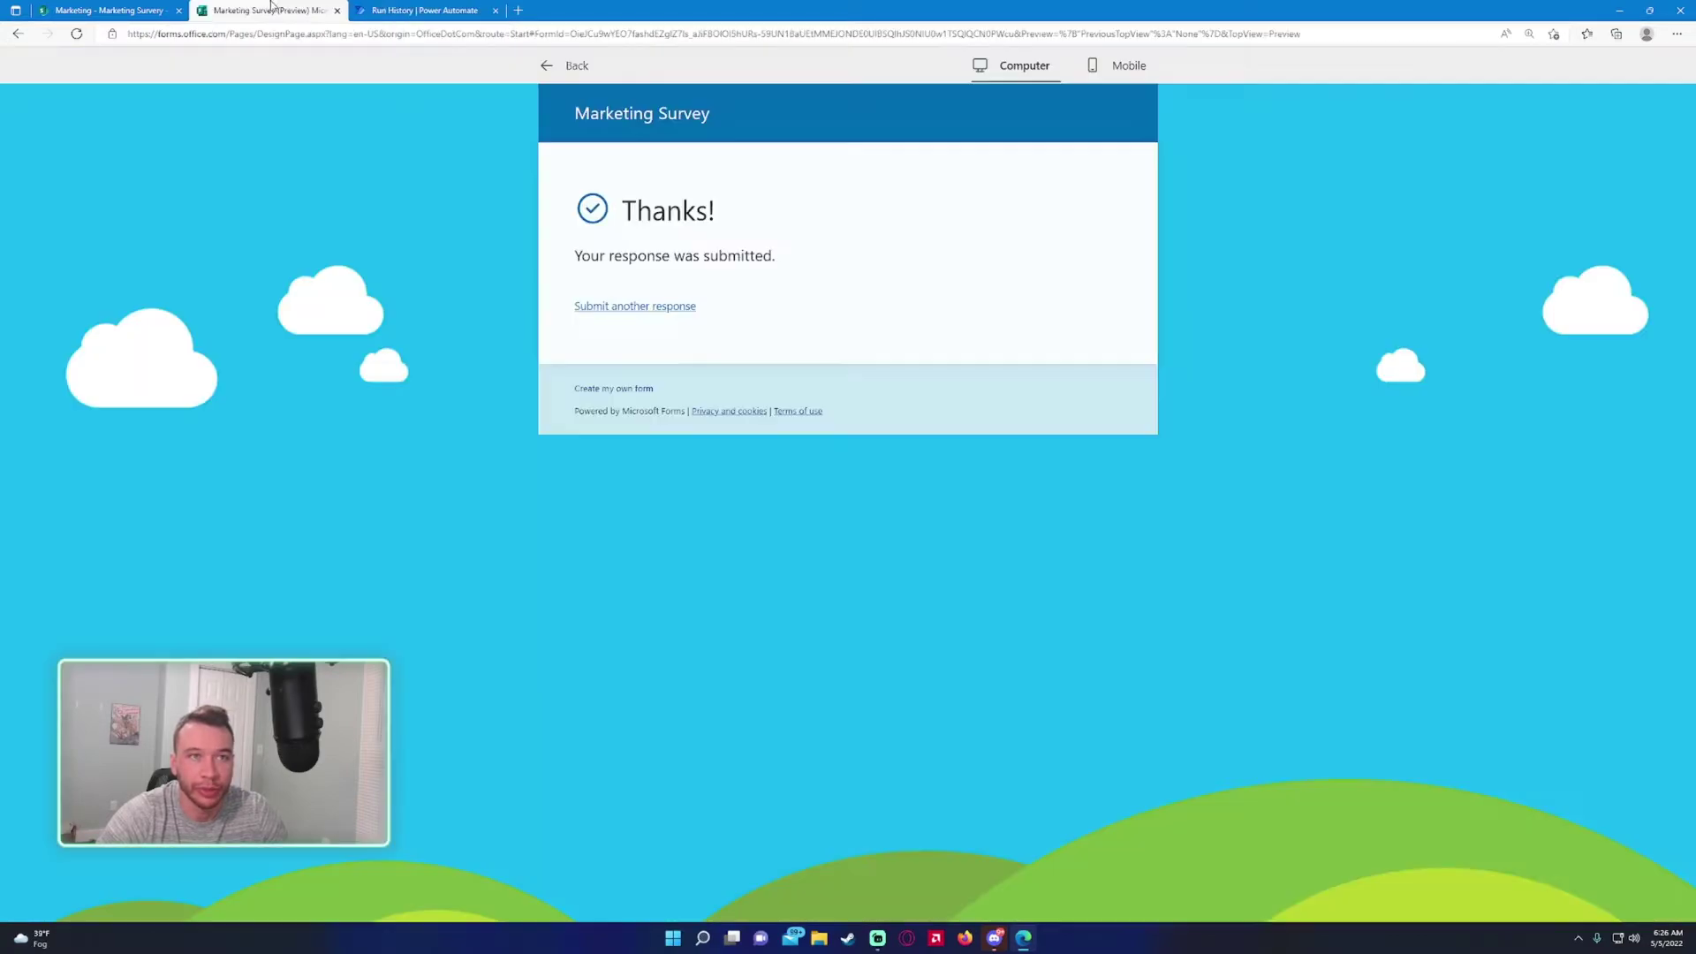
pyautogui.click(424, 10)
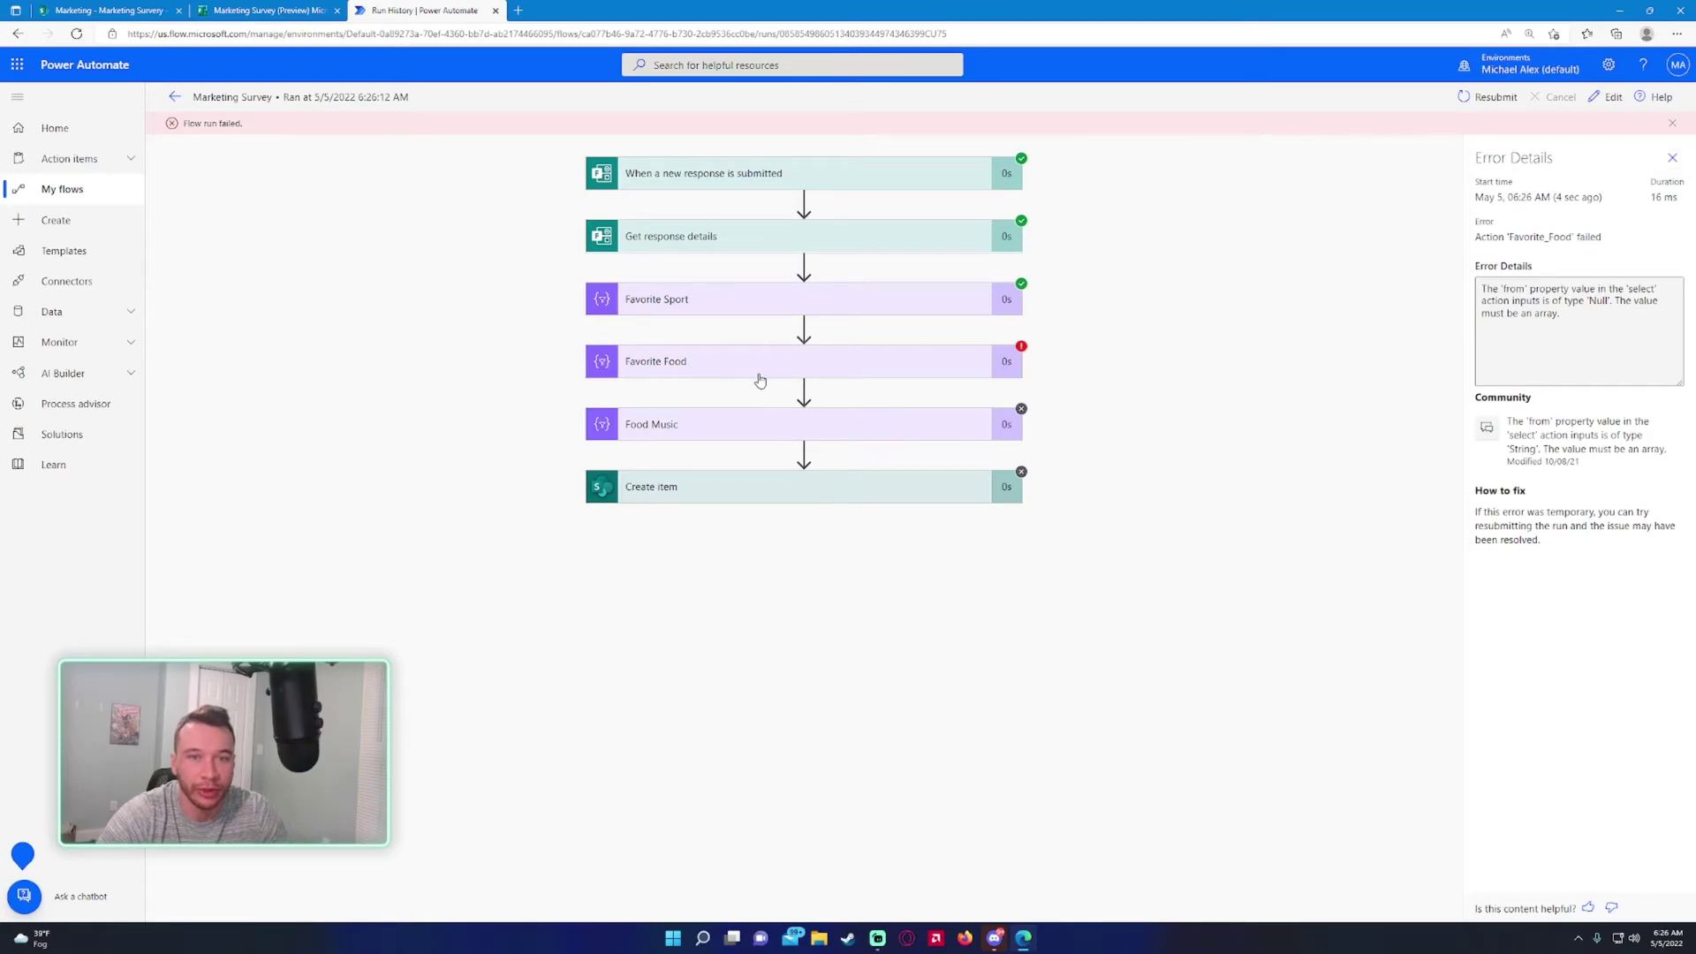
pyautogui.click(654, 377)
pyautogui.moveTo(673, 491); pyautogui.dragTo(553, 495)
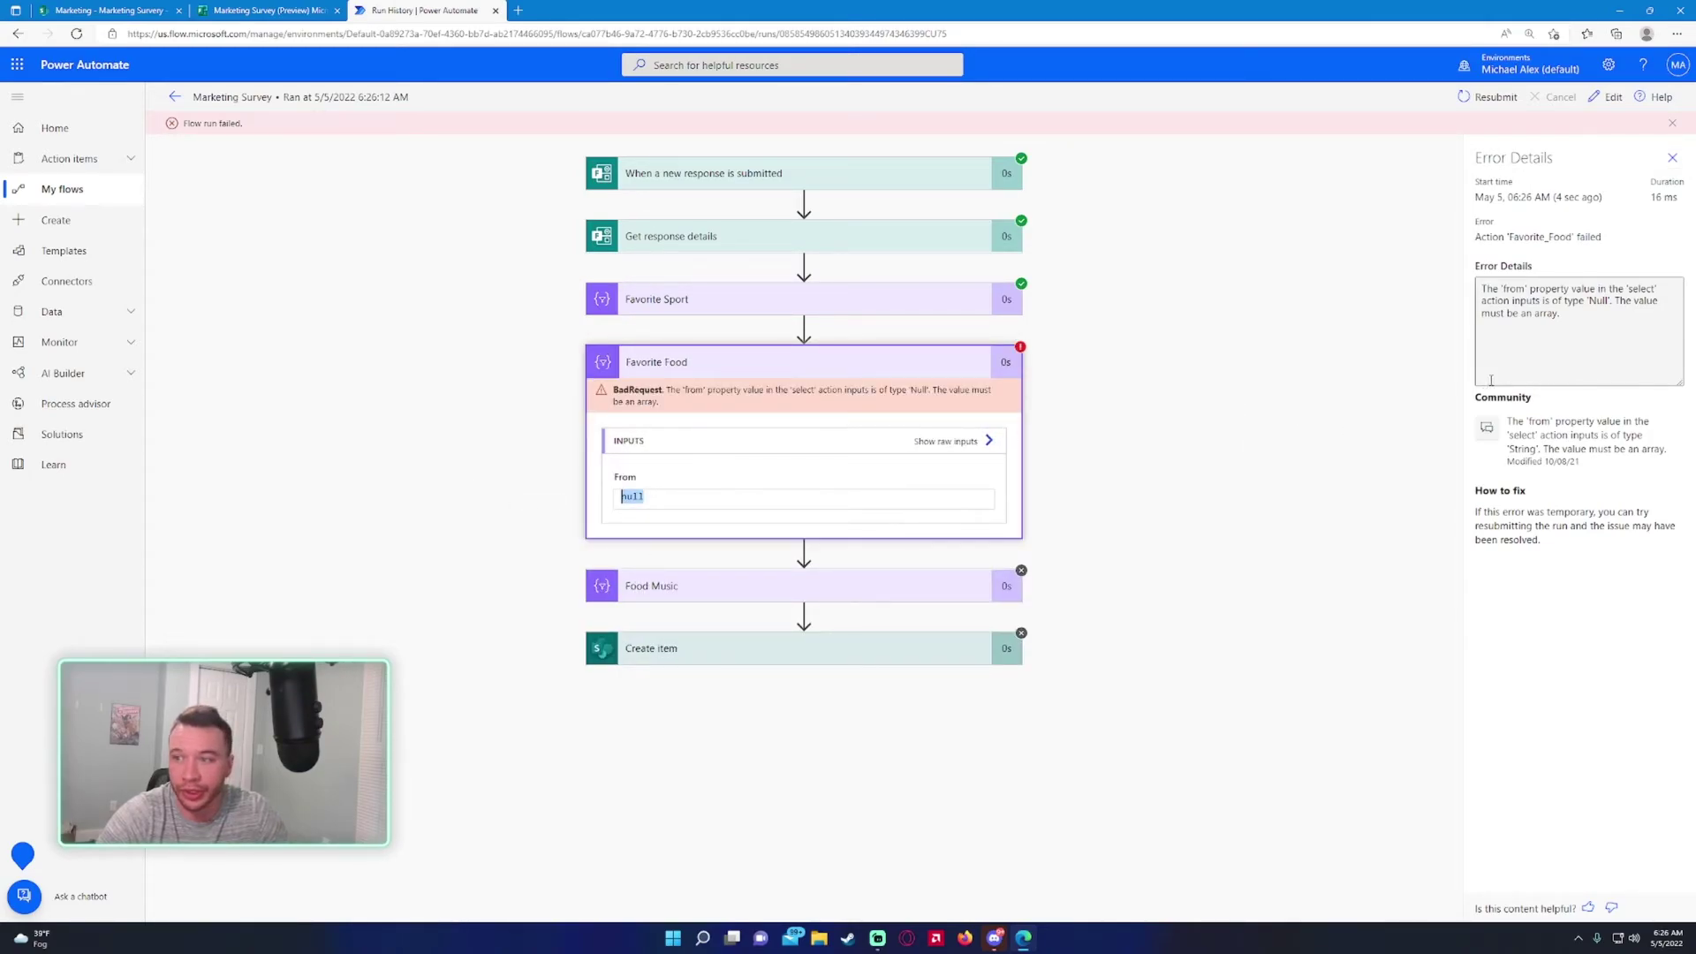
pyautogui.tripleClick(1486, 308)
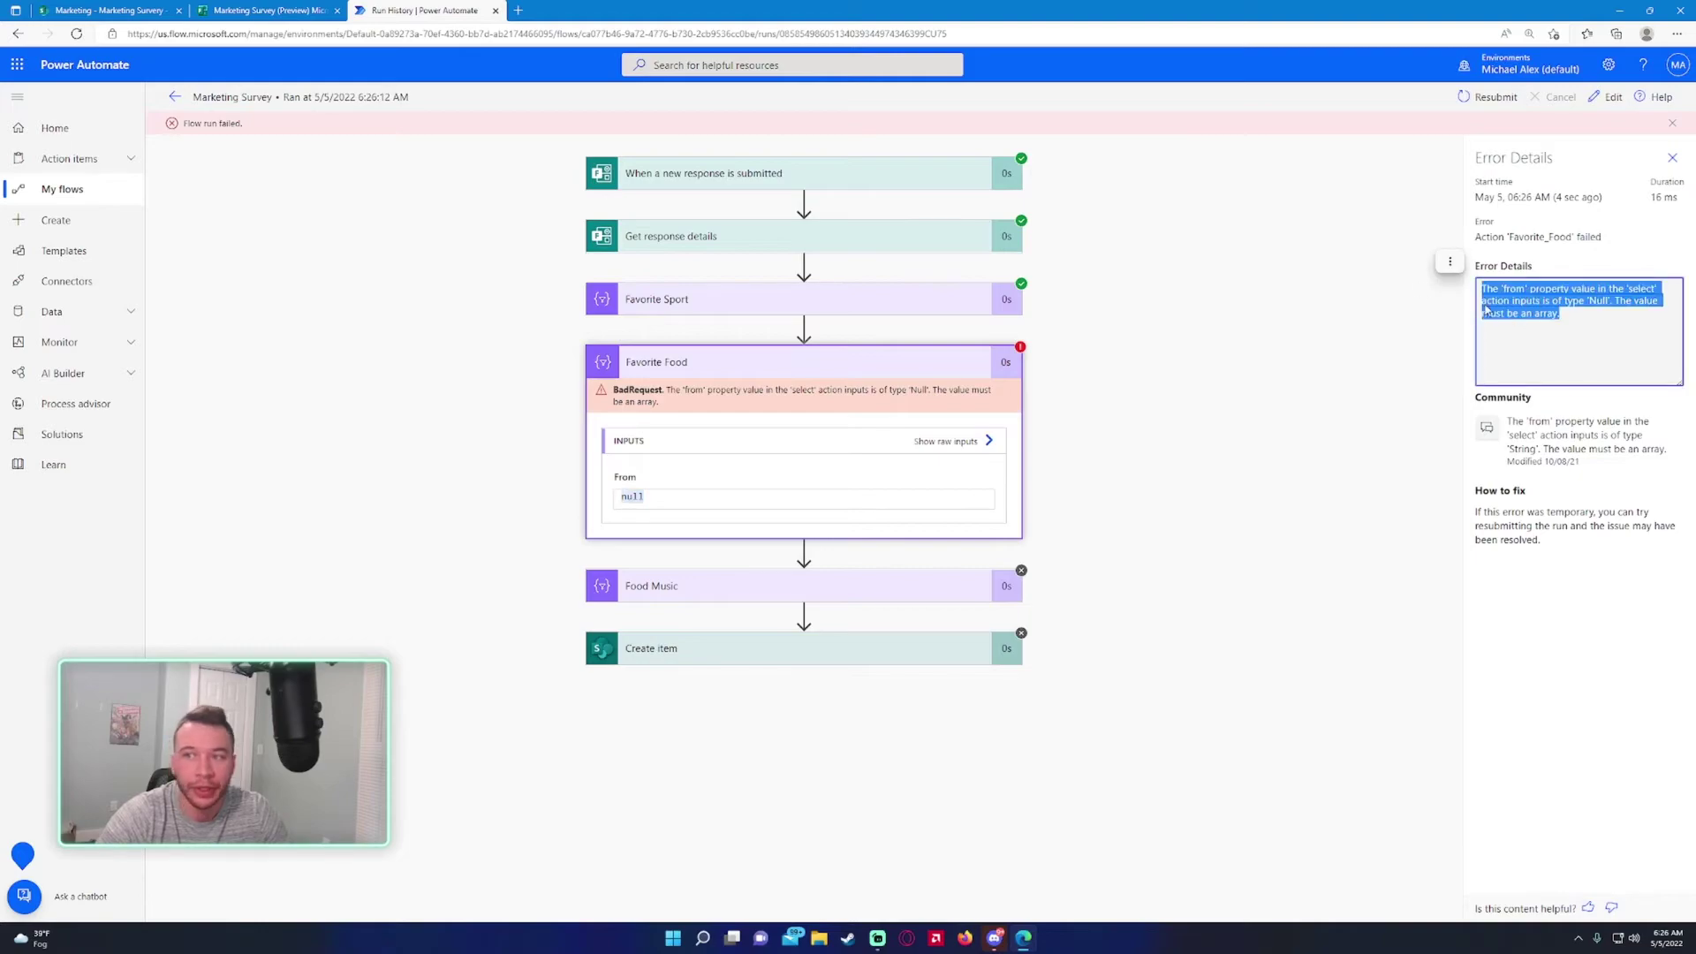
pyautogui.click(174, 96)
pyautogui.click(193, 98)
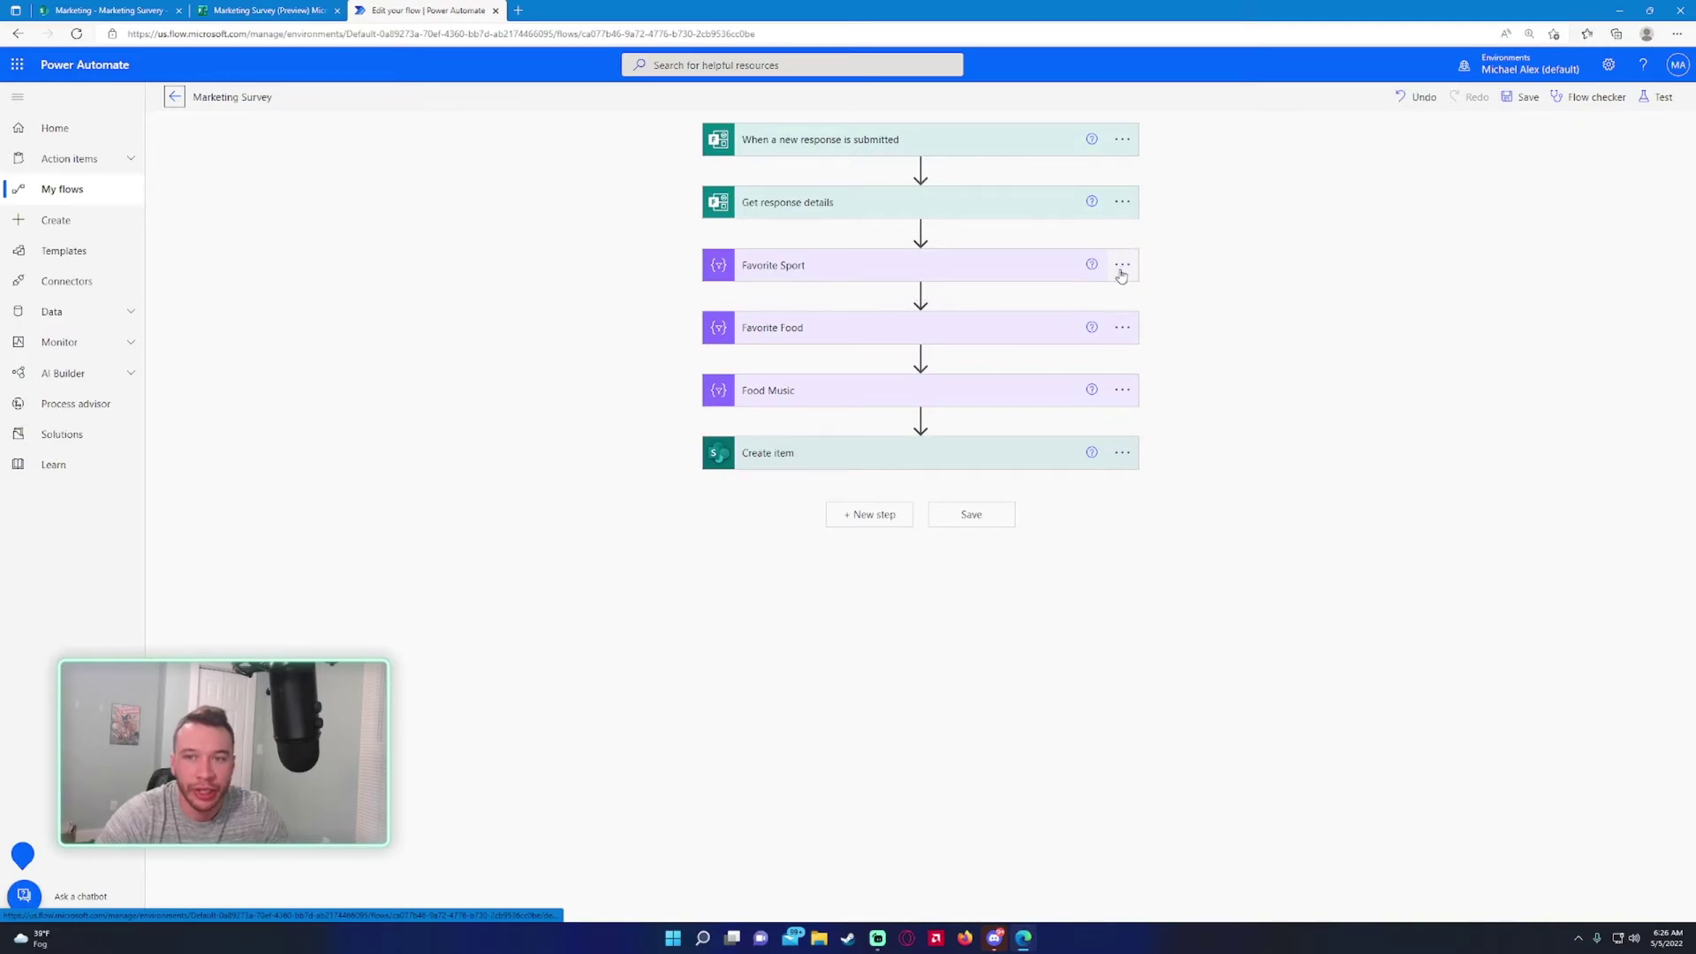
# Step: Make Favorite Sport and Favorite Food also run after the previous step has failed
pyautogui.click(1122, 267)
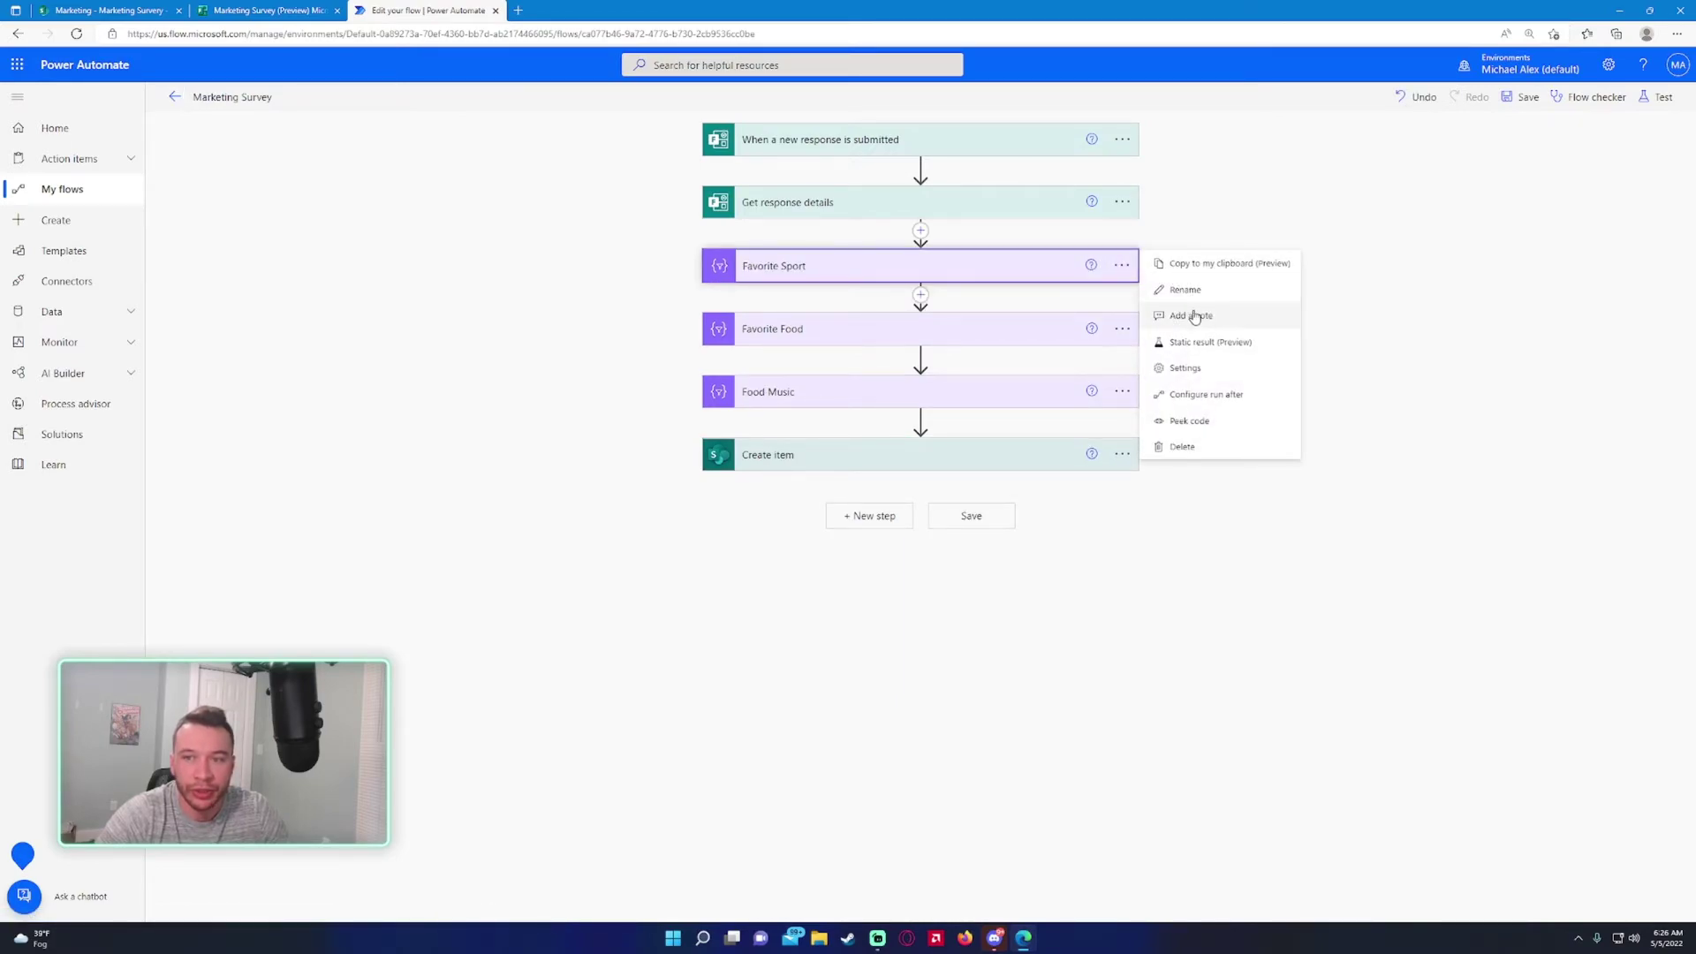
pyautogui.click(1188, 394)
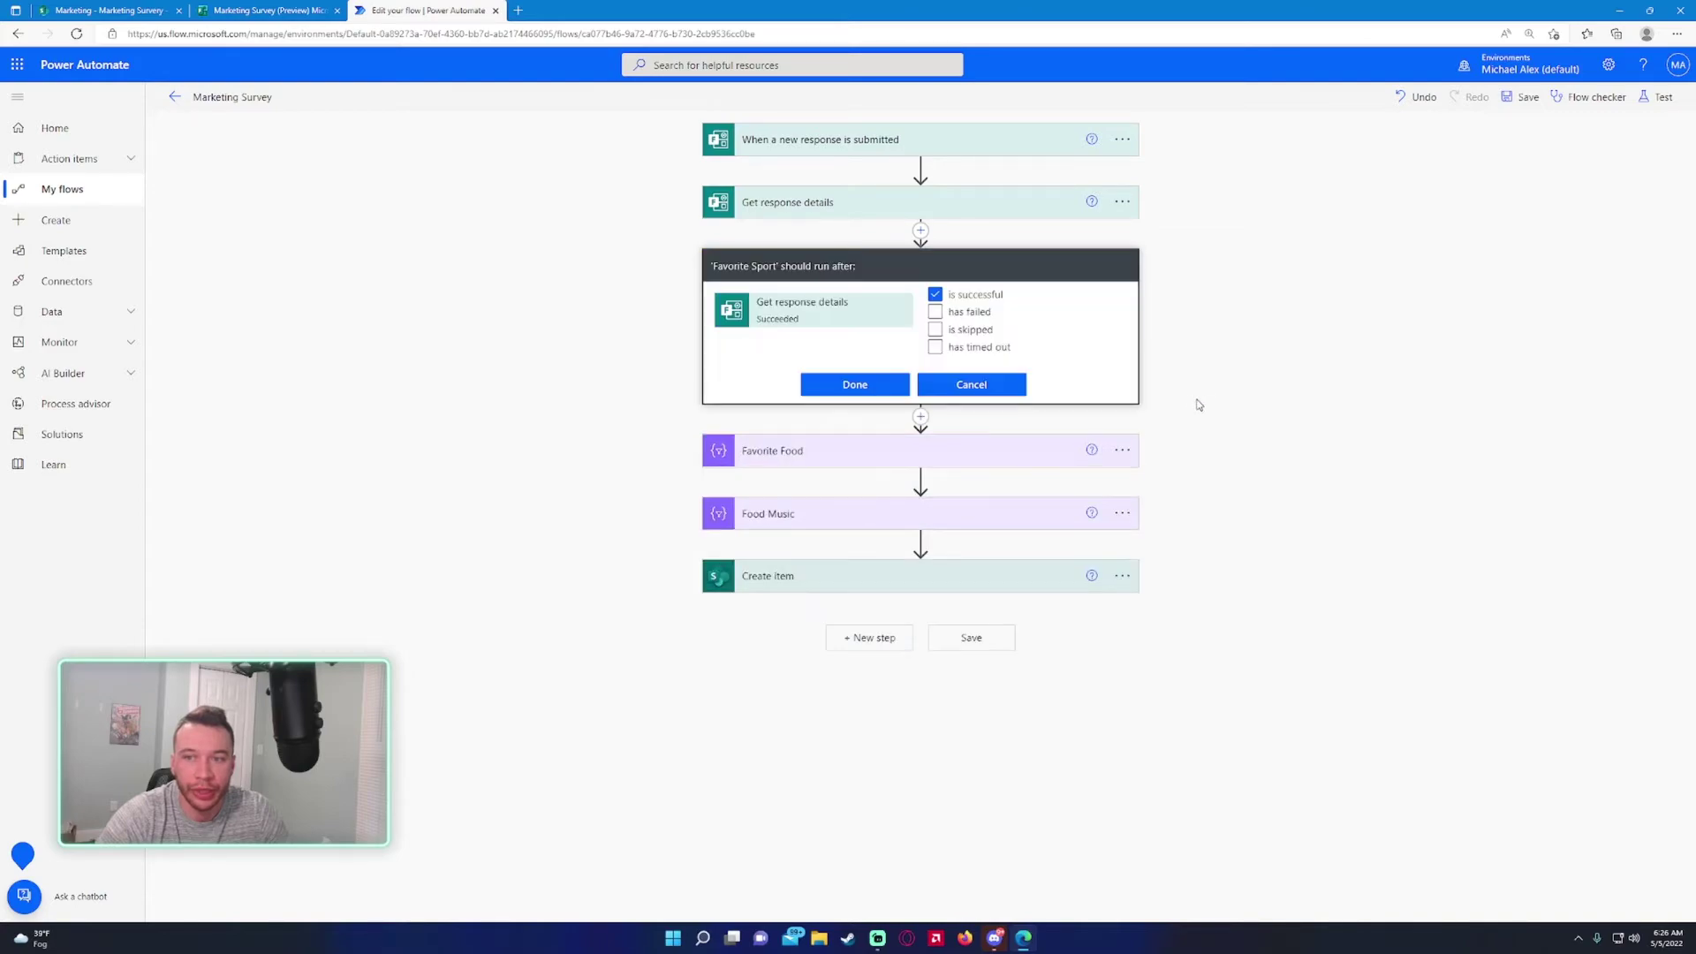
pyautogui.click(954, 316)
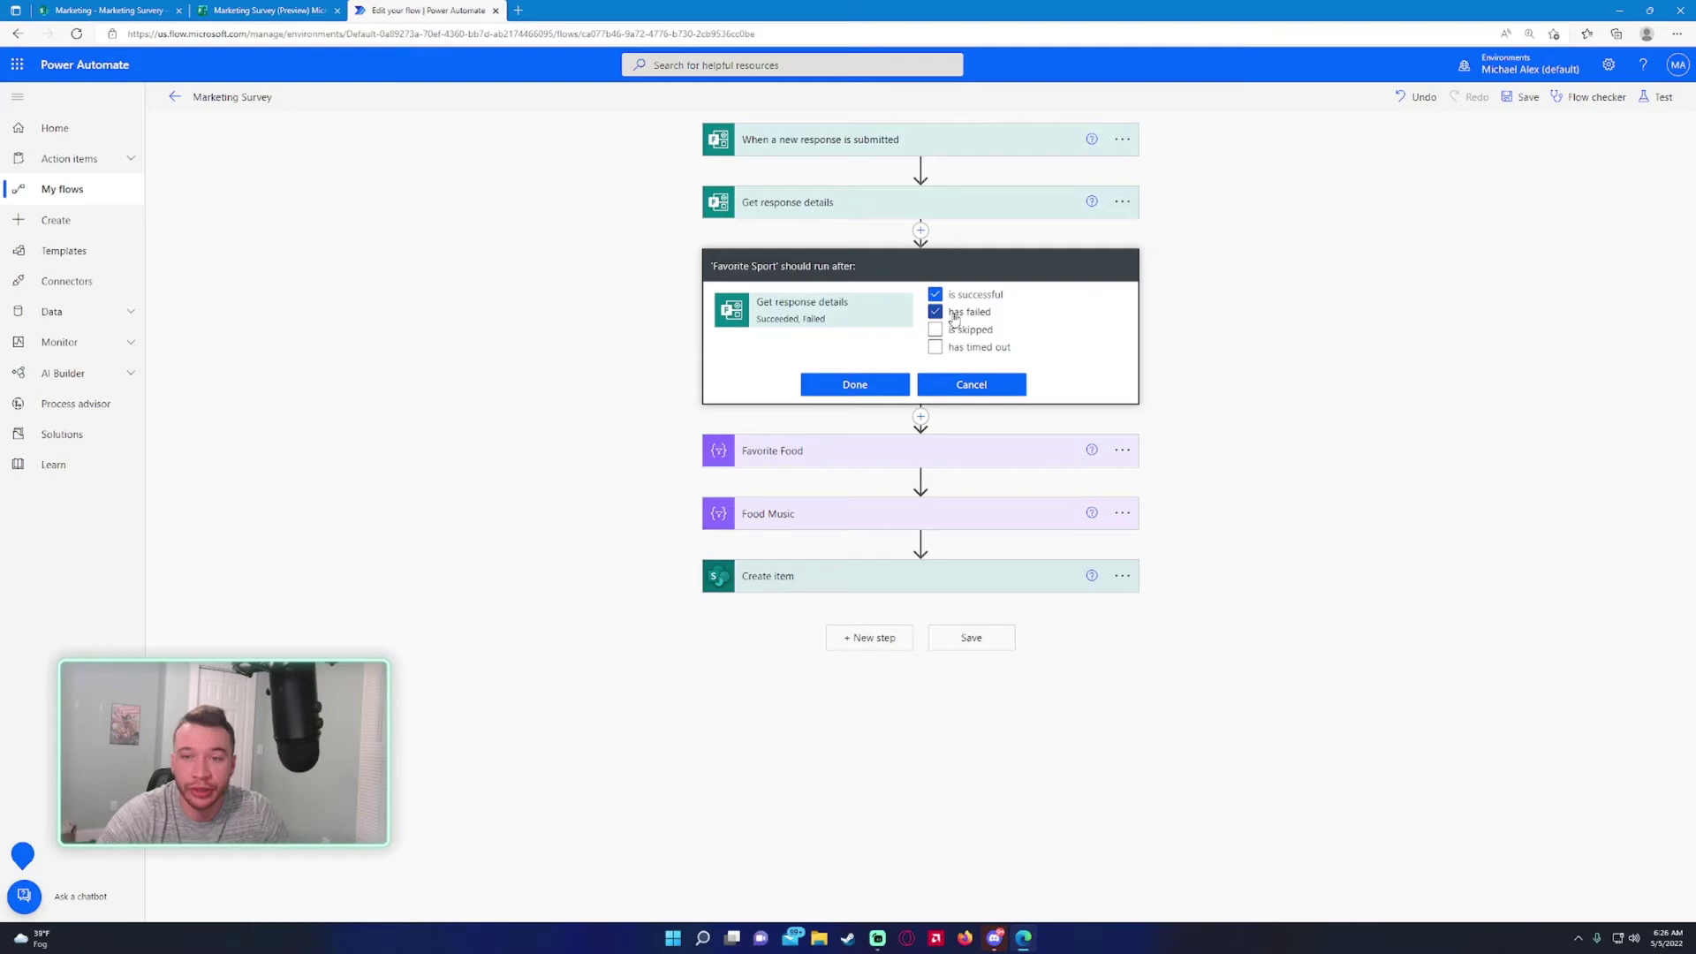
pyautogui.click(855, 384)
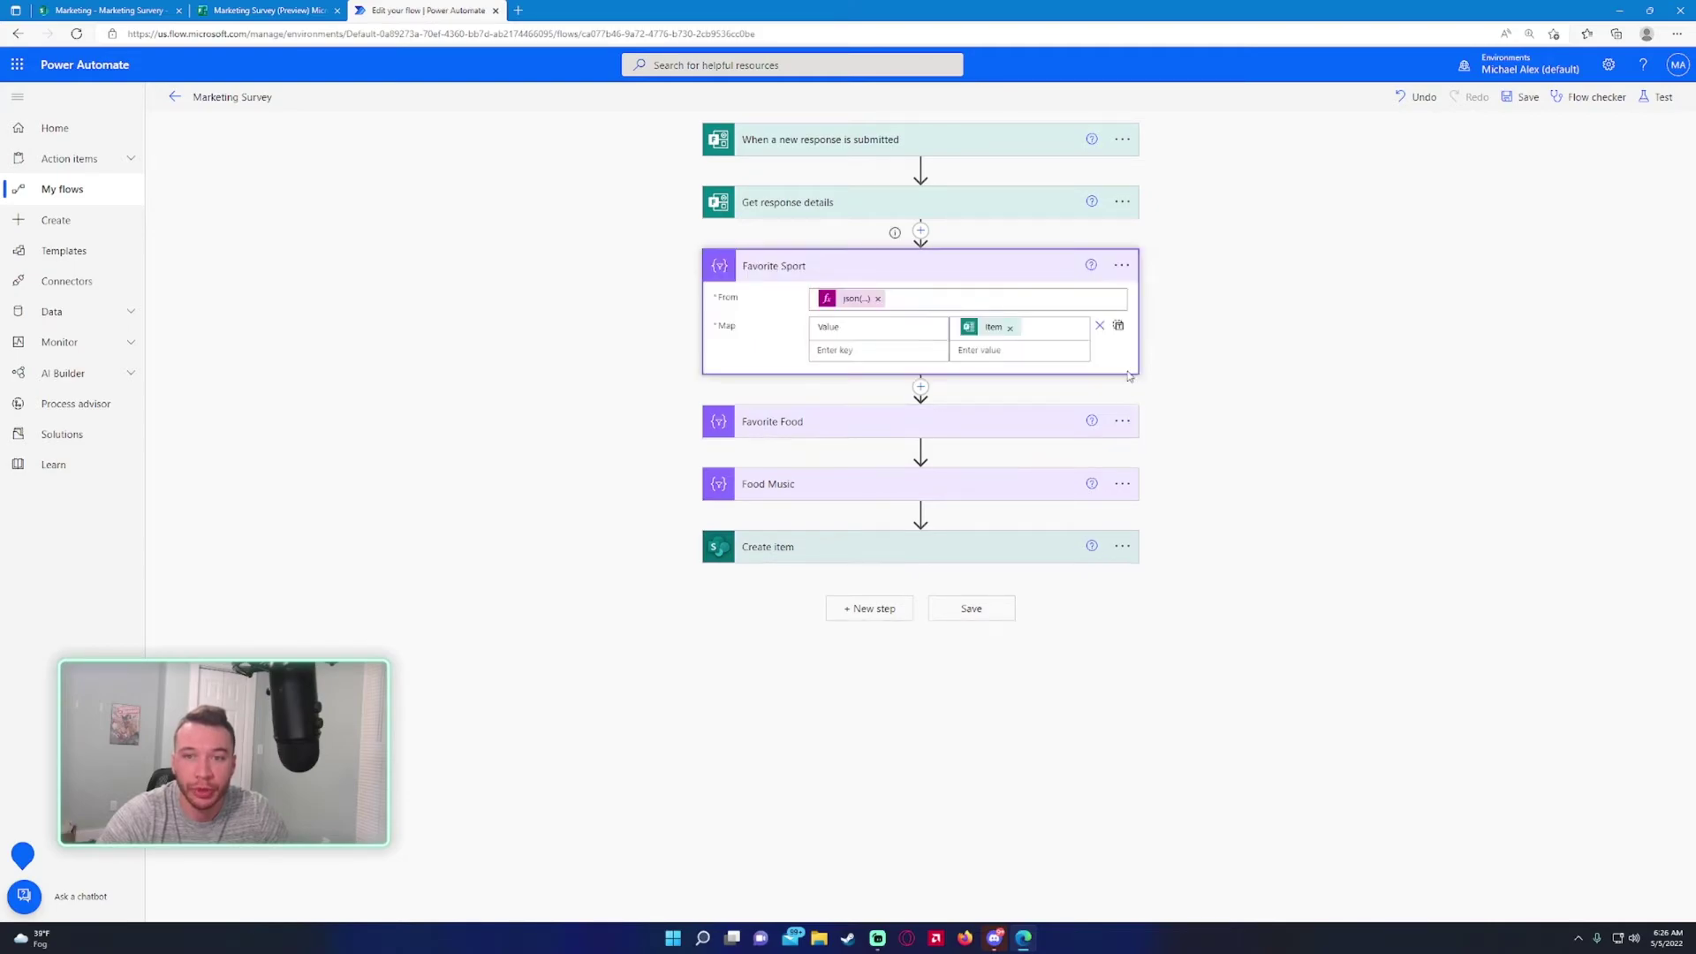
pyautogui.click(1130, 430)
pyautogui.click(1192, 549)
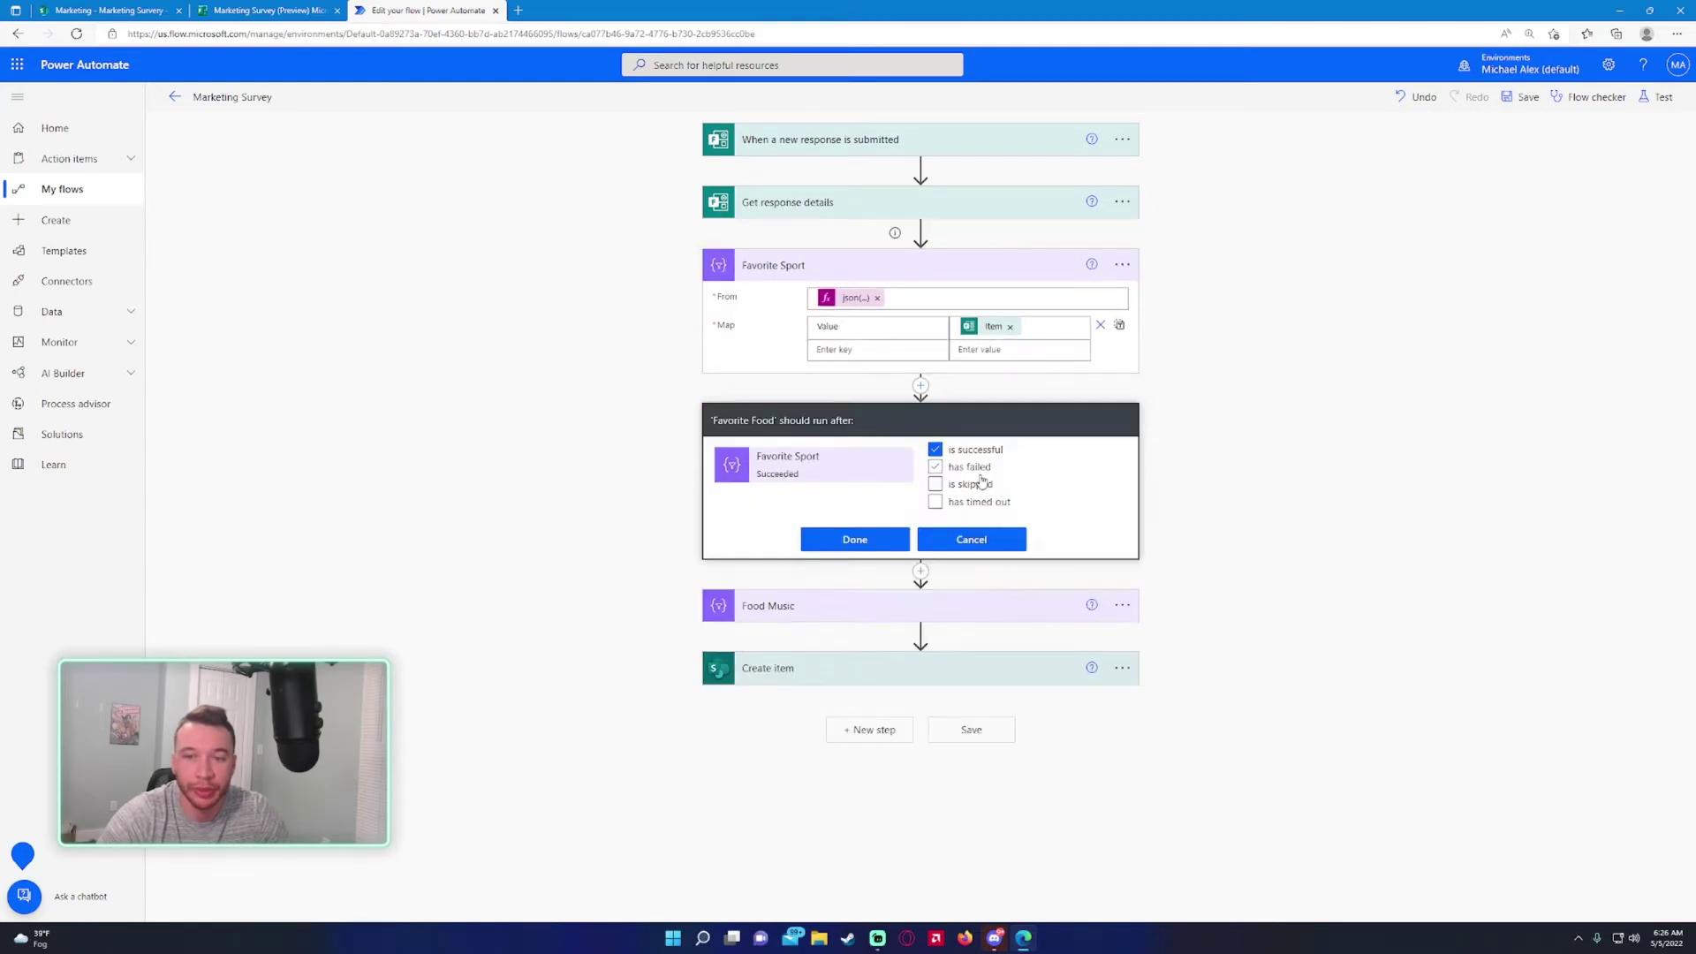
pyautogui.click(935, 466)
pyautogui.click(854, 539)
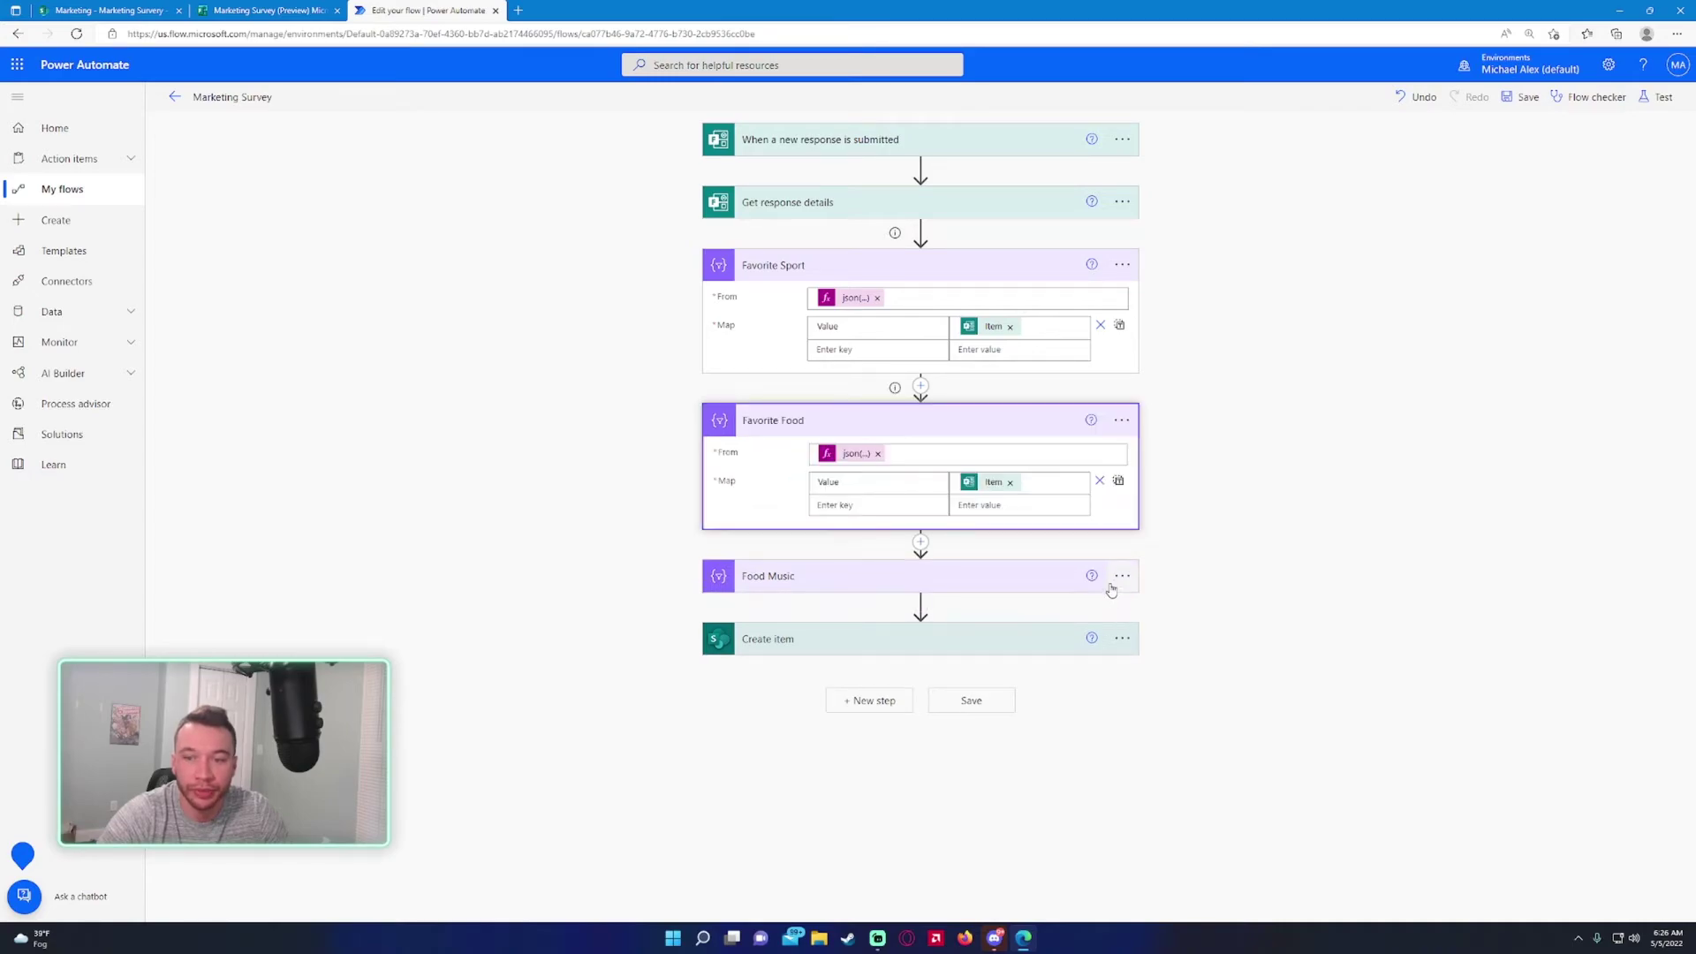
# Step: Make Food Music also run after the previous step has failed
pyautogui.click(1122, 575)
pyautogui.click(1188, 704)
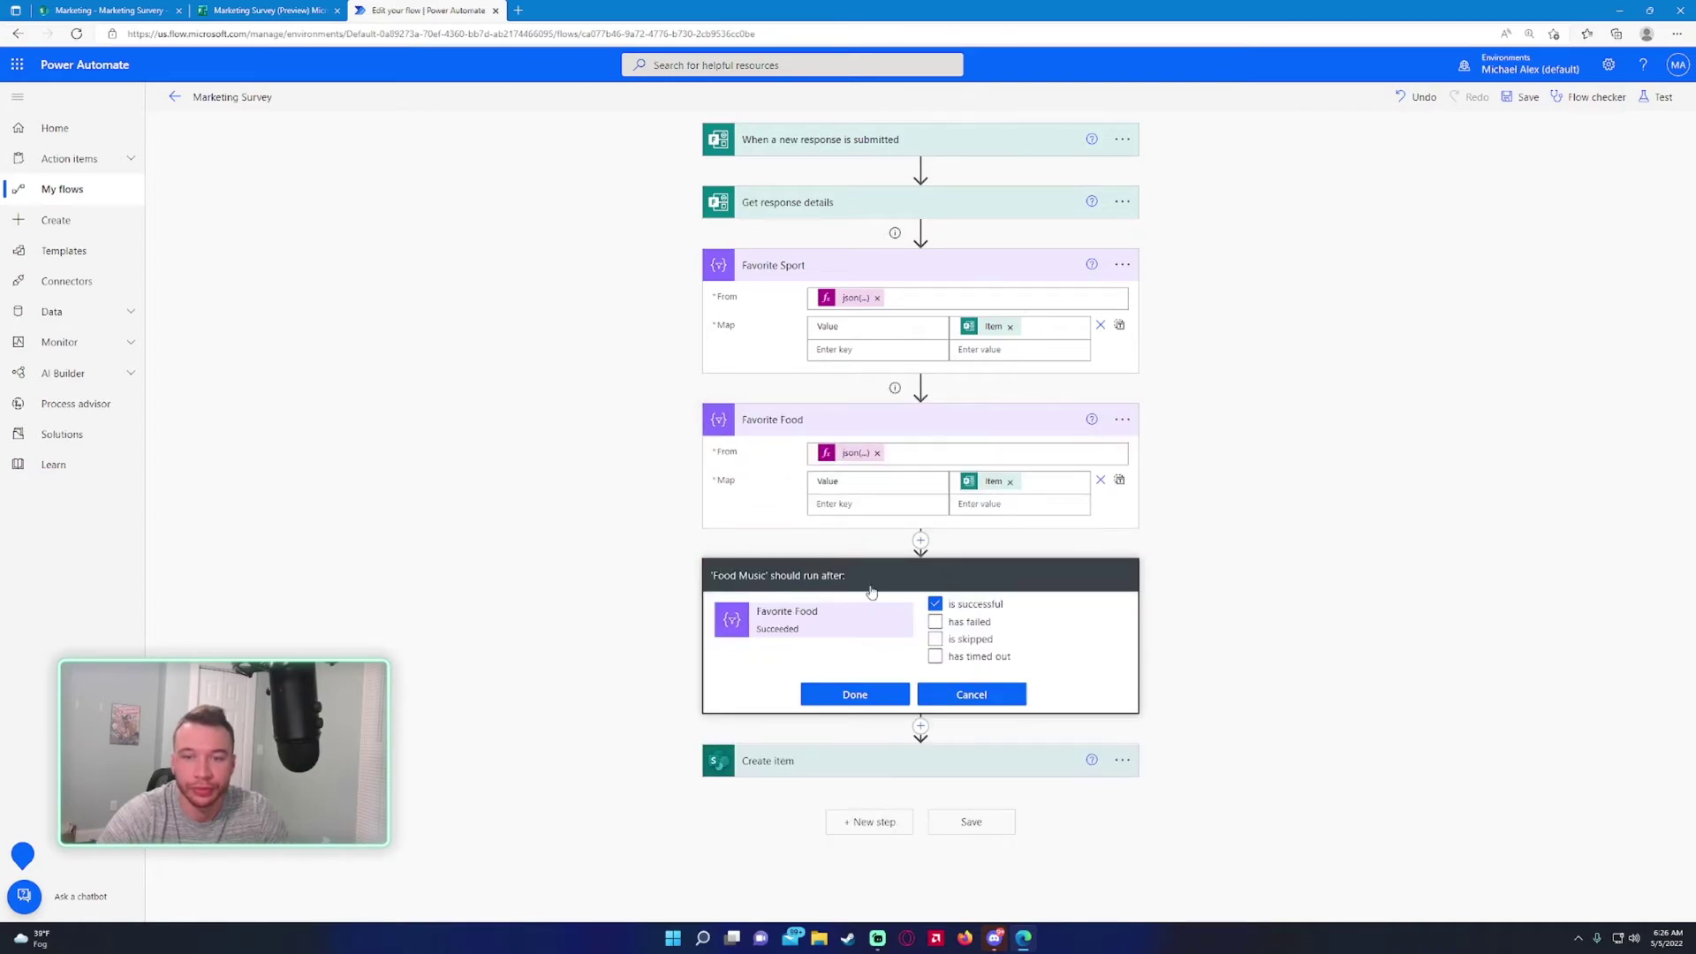
pyautogui.click(934, 622)
pyautogui.click(855, 694)
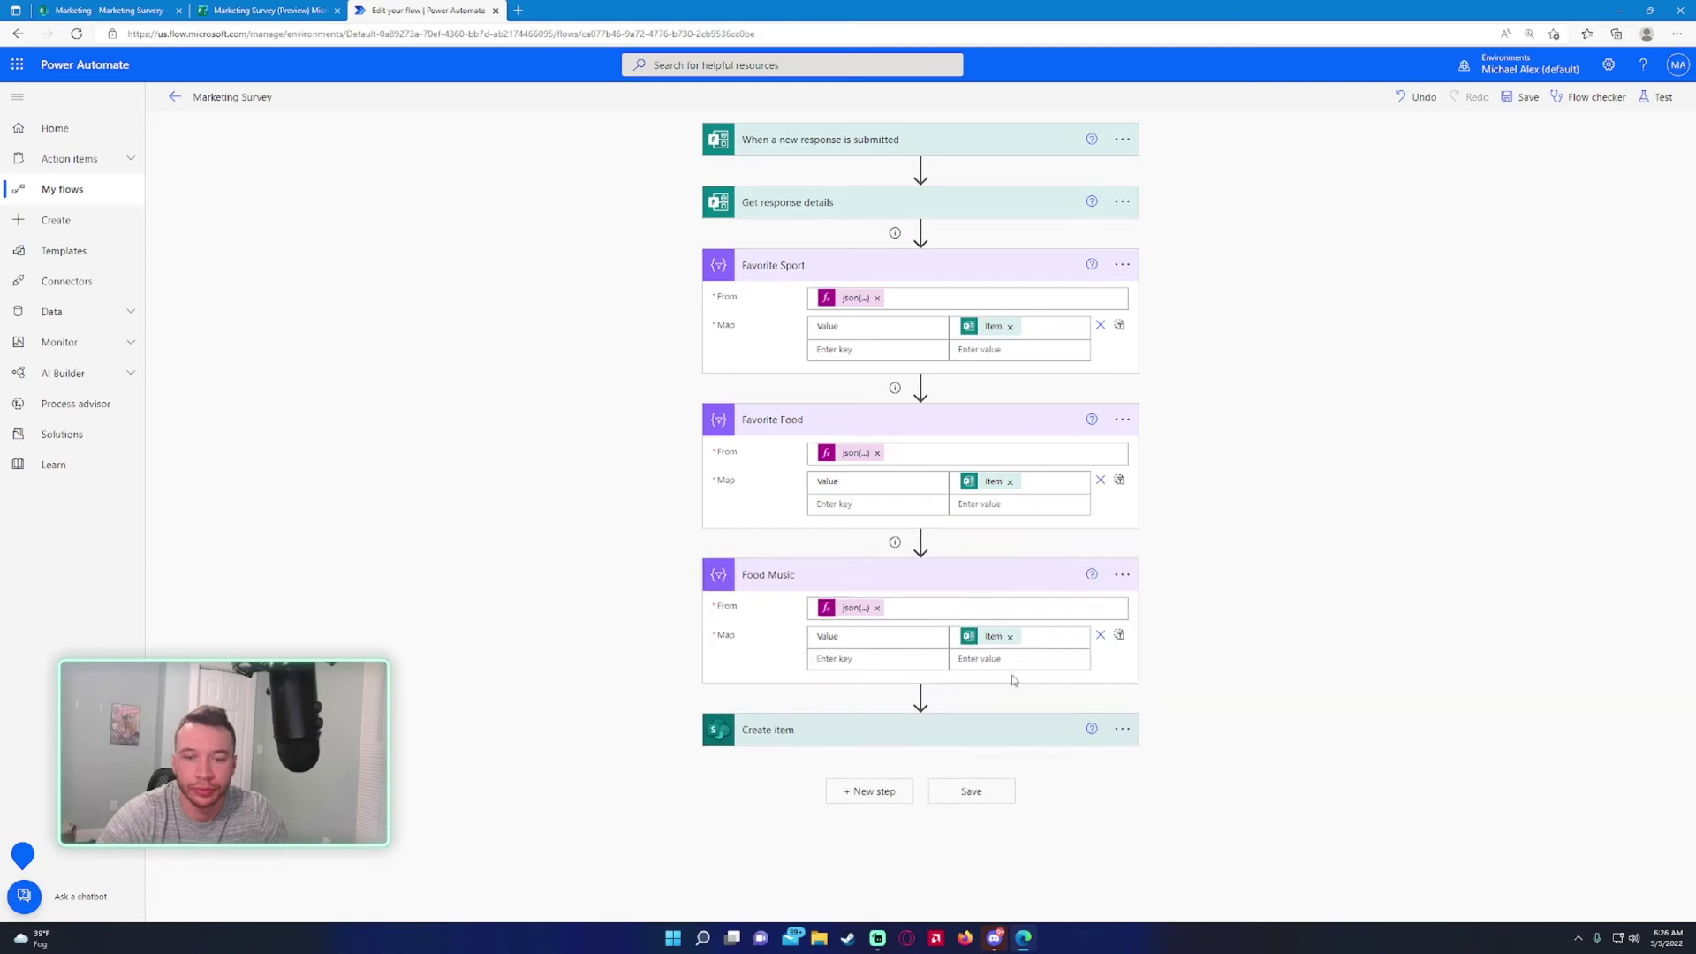
pyautogui.click(833, 570)
pyautogui.click(795, 421)
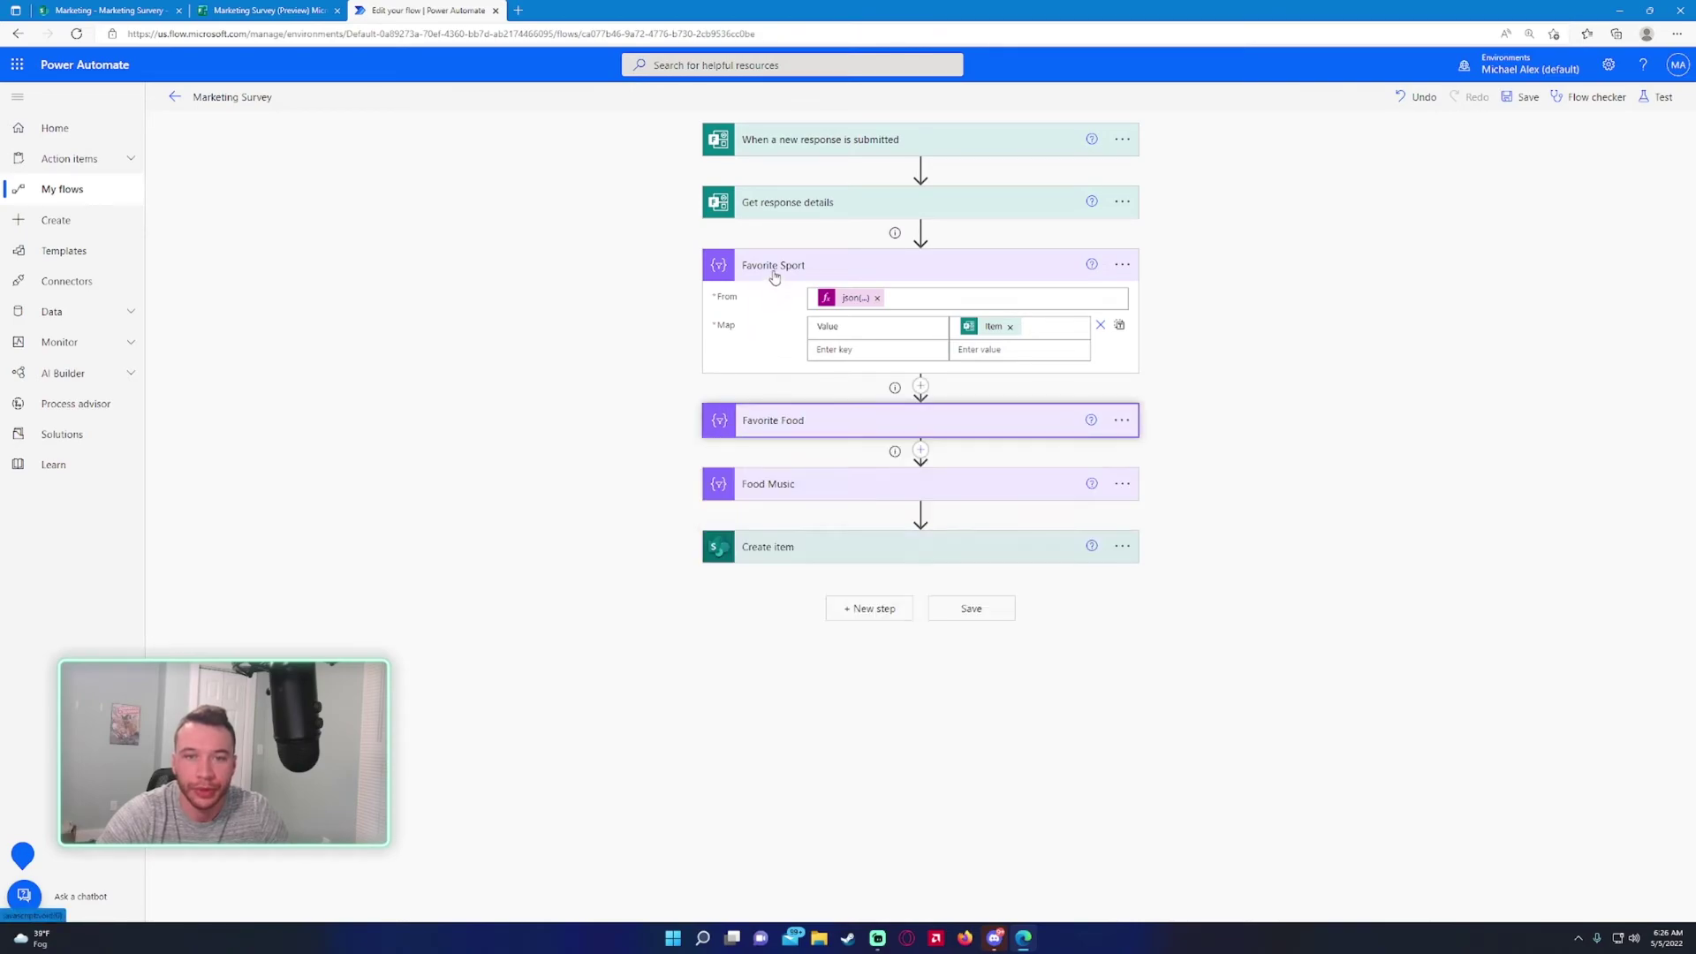
pyautogui.click(780, 267)
# Step: Let Create item run even if Food Music fails, and save the flow
pyautogui.click(1122, 453)
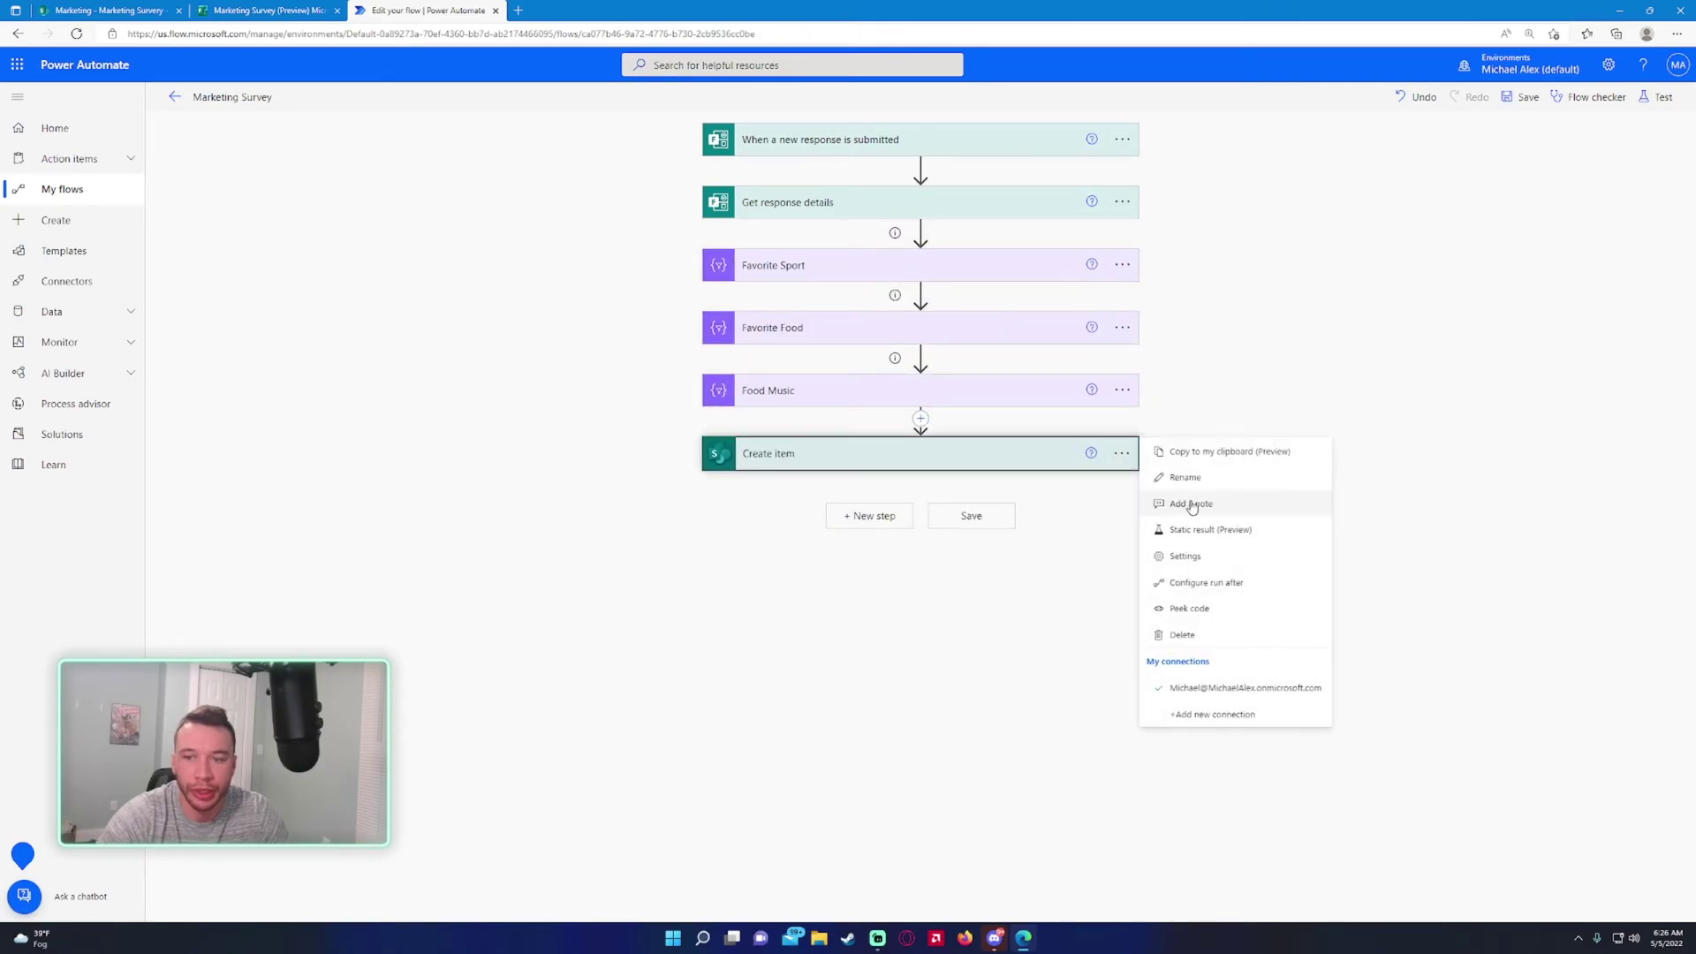
pyautogui.click(1207, 589)
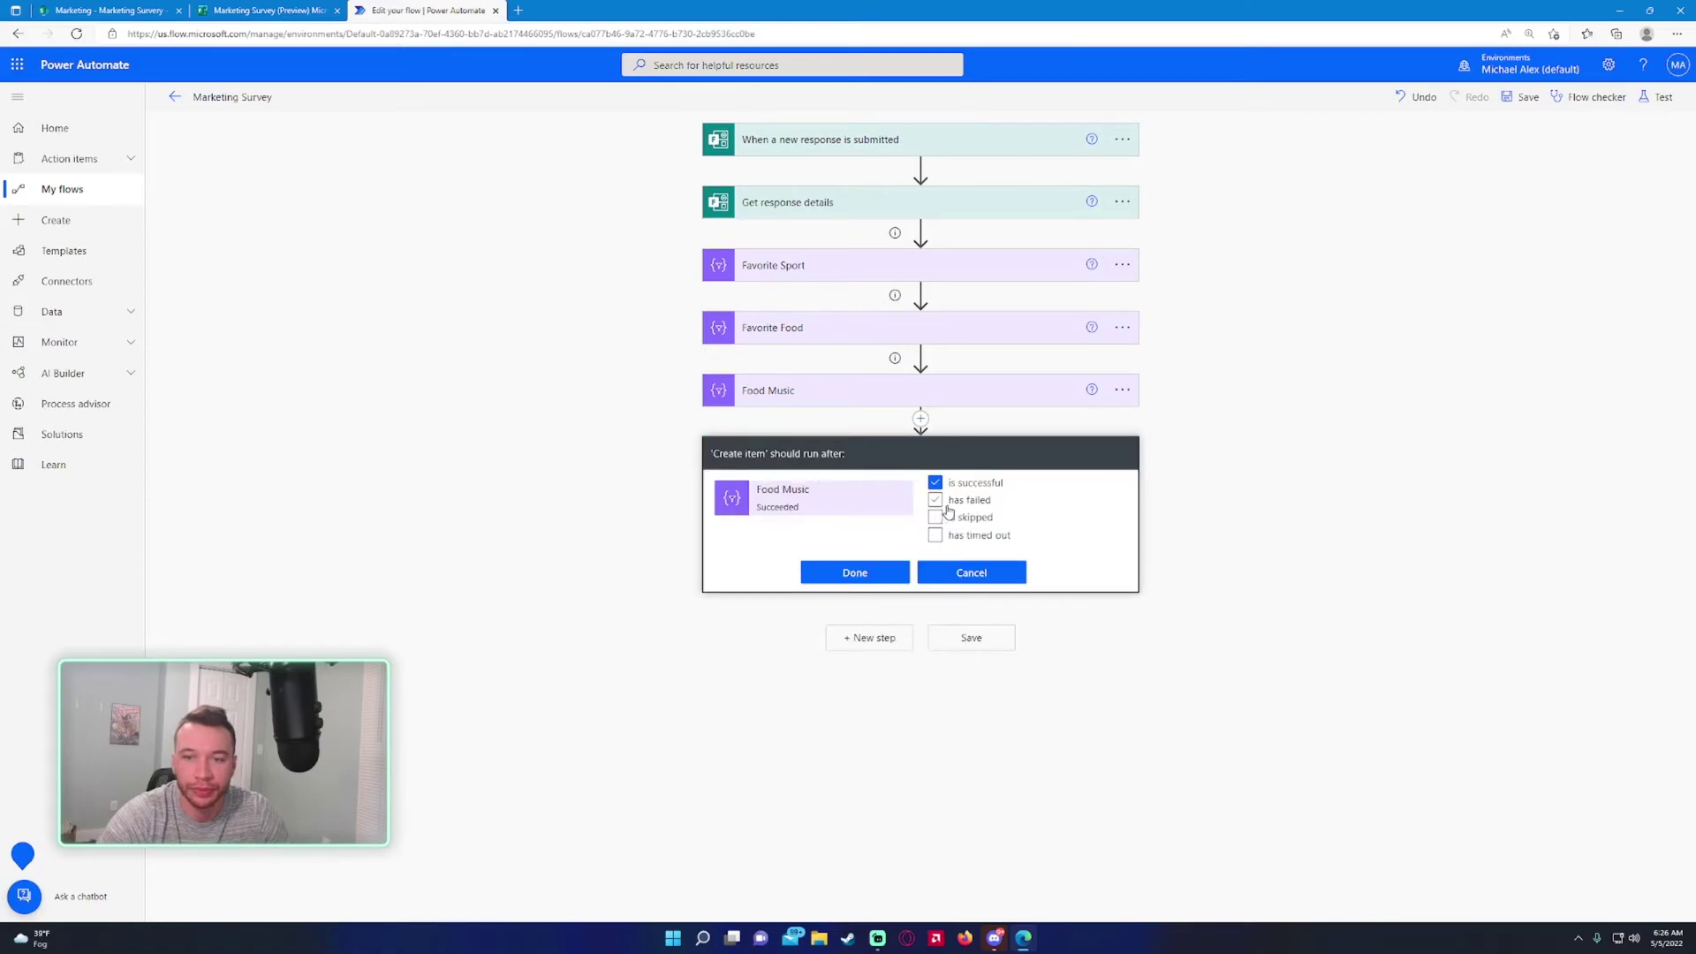
pyautogui.click(948, 511)
pyautogui.click(854, 574)
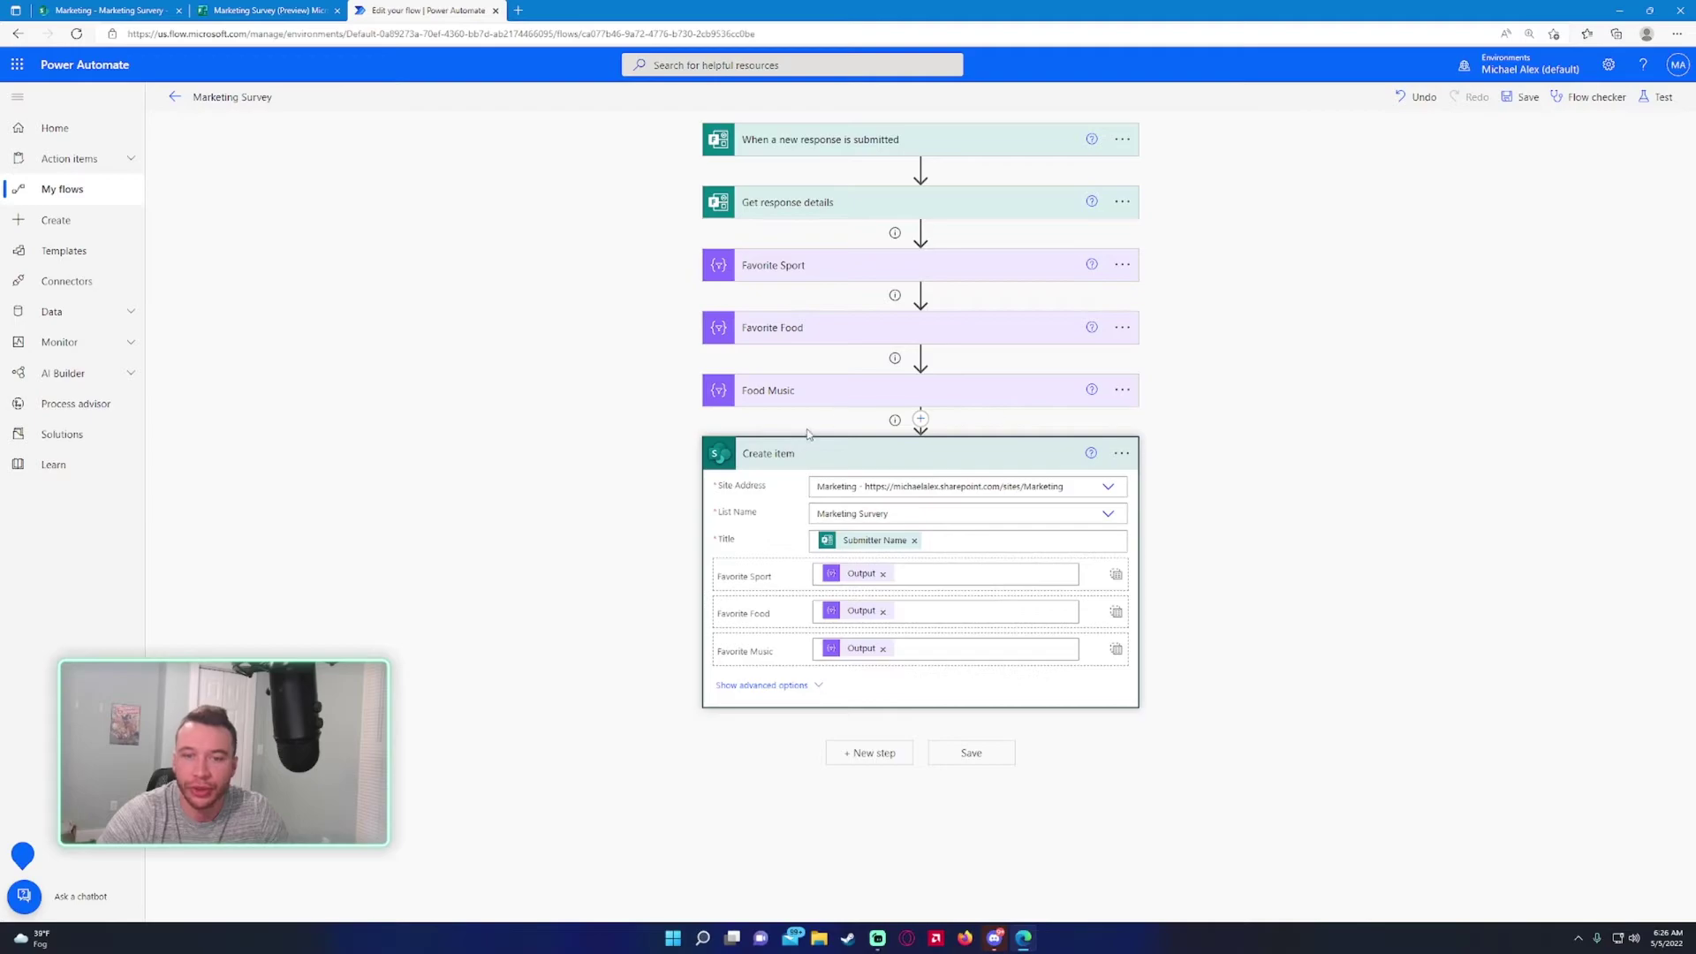
pyautogui.click(798, 459)
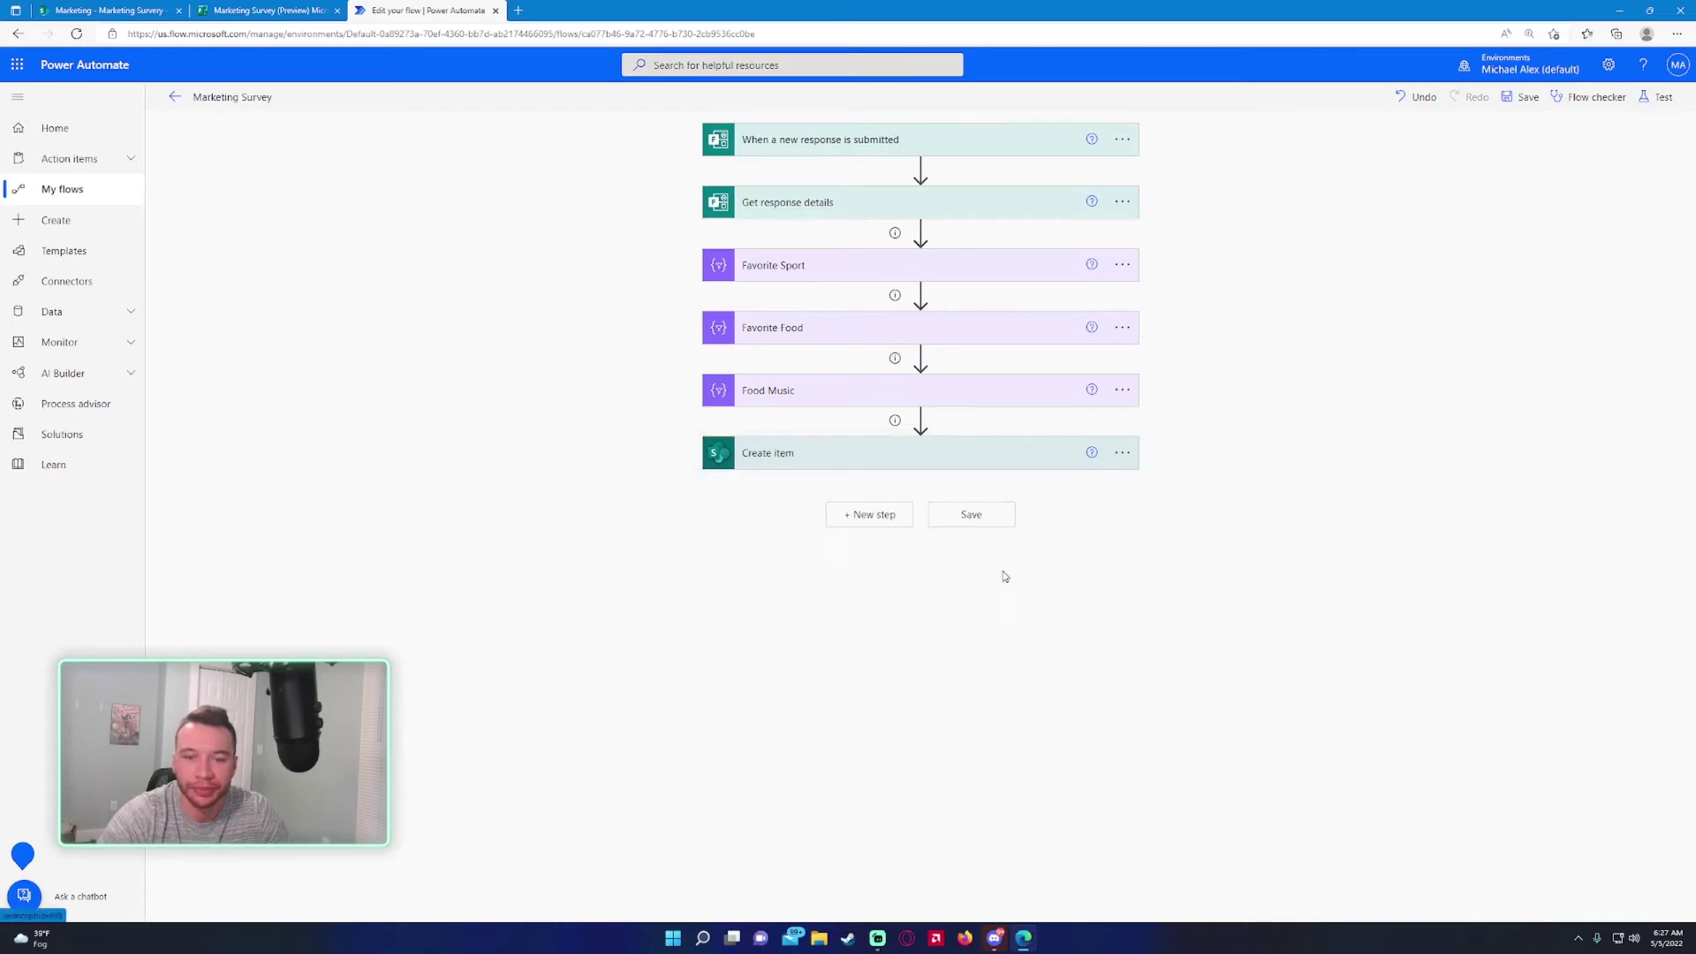
pyautogui.click(976, 517)
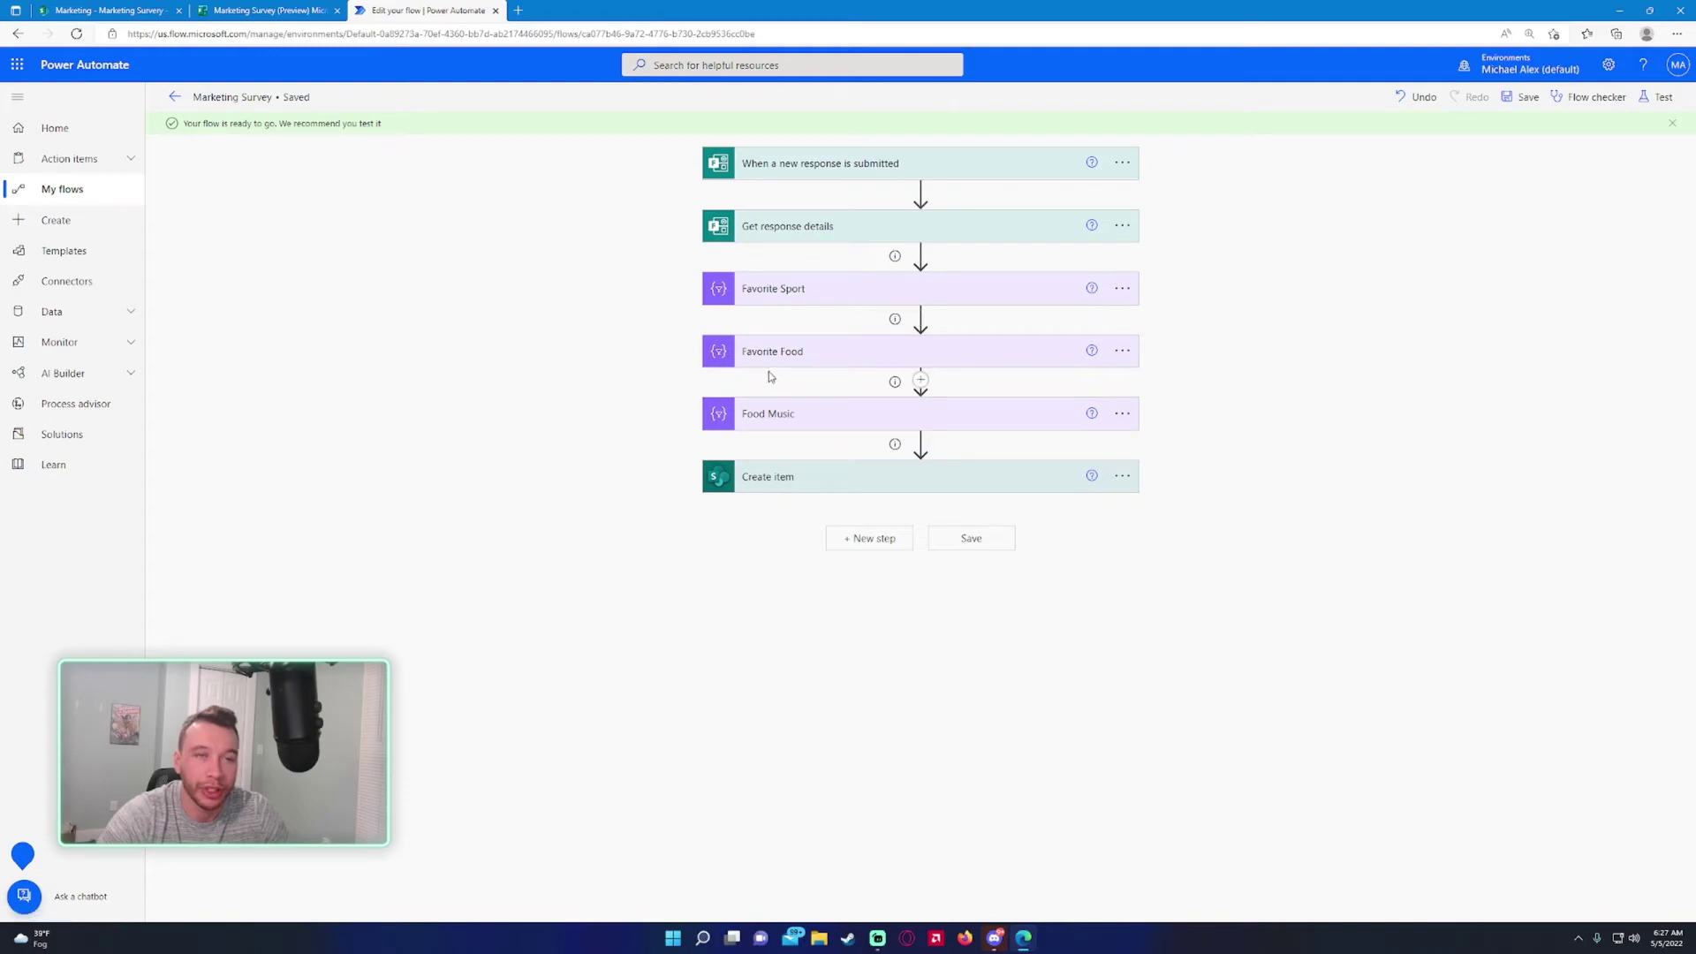
# Step: Resubmit the failed 06:26 AM run and confirm it succeeds despite Favorite Food's error
pyautogui.click(175, 97)
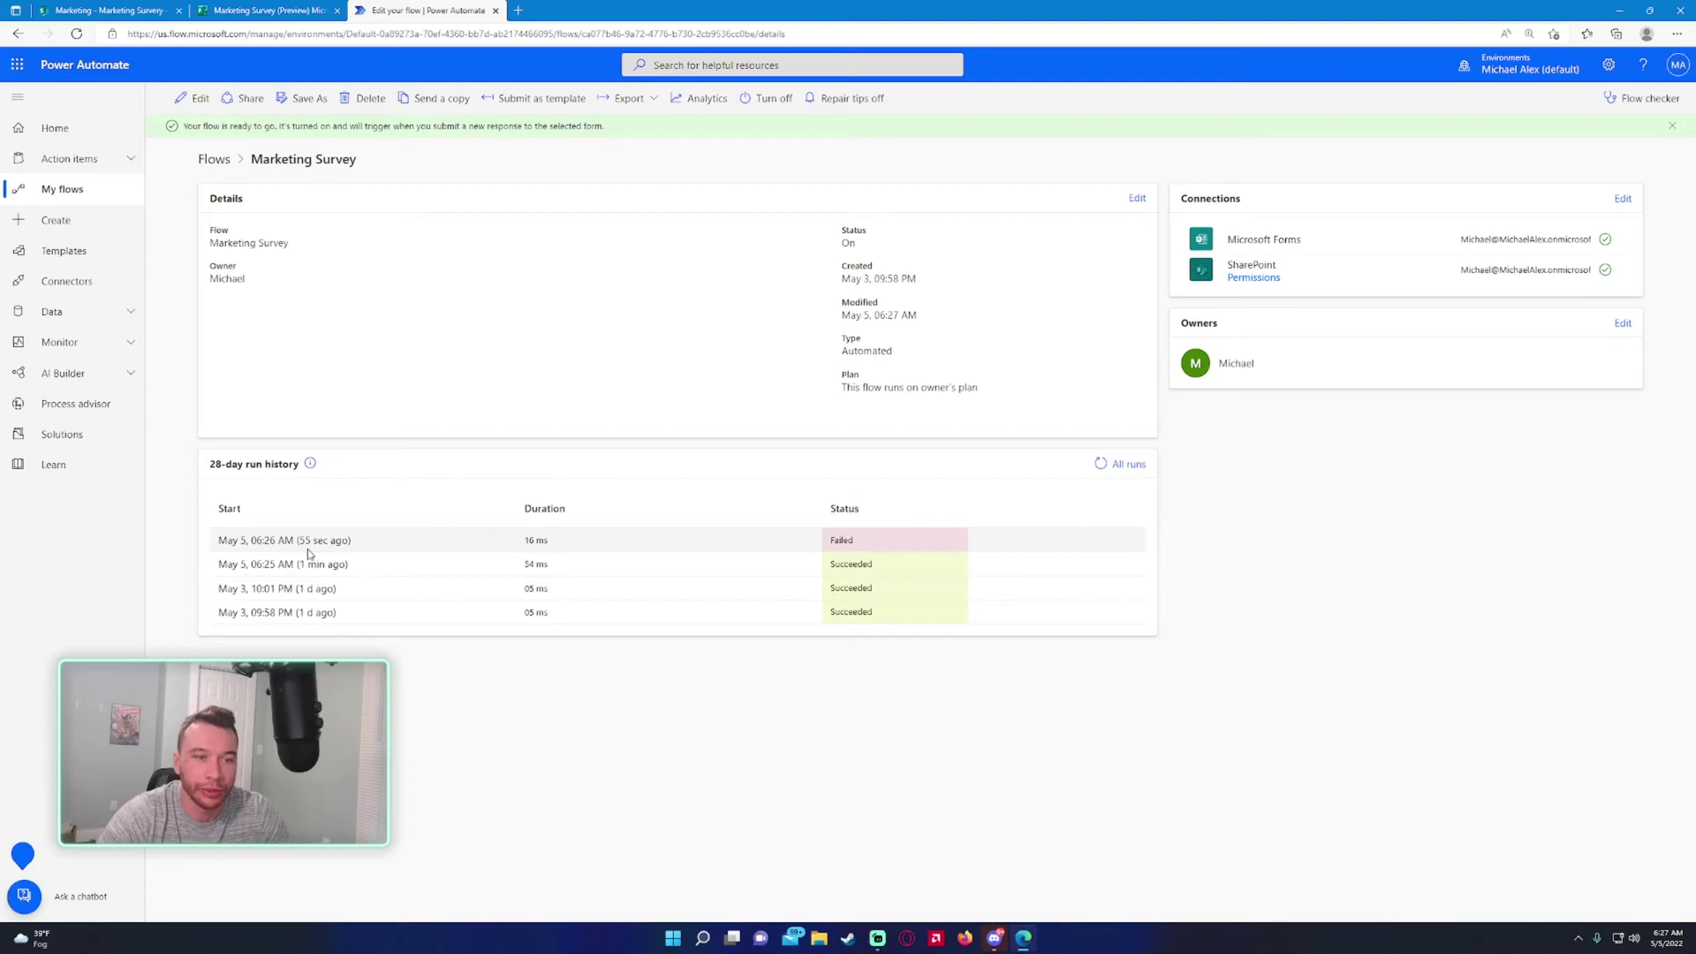
pyautogui.click(313, 540)
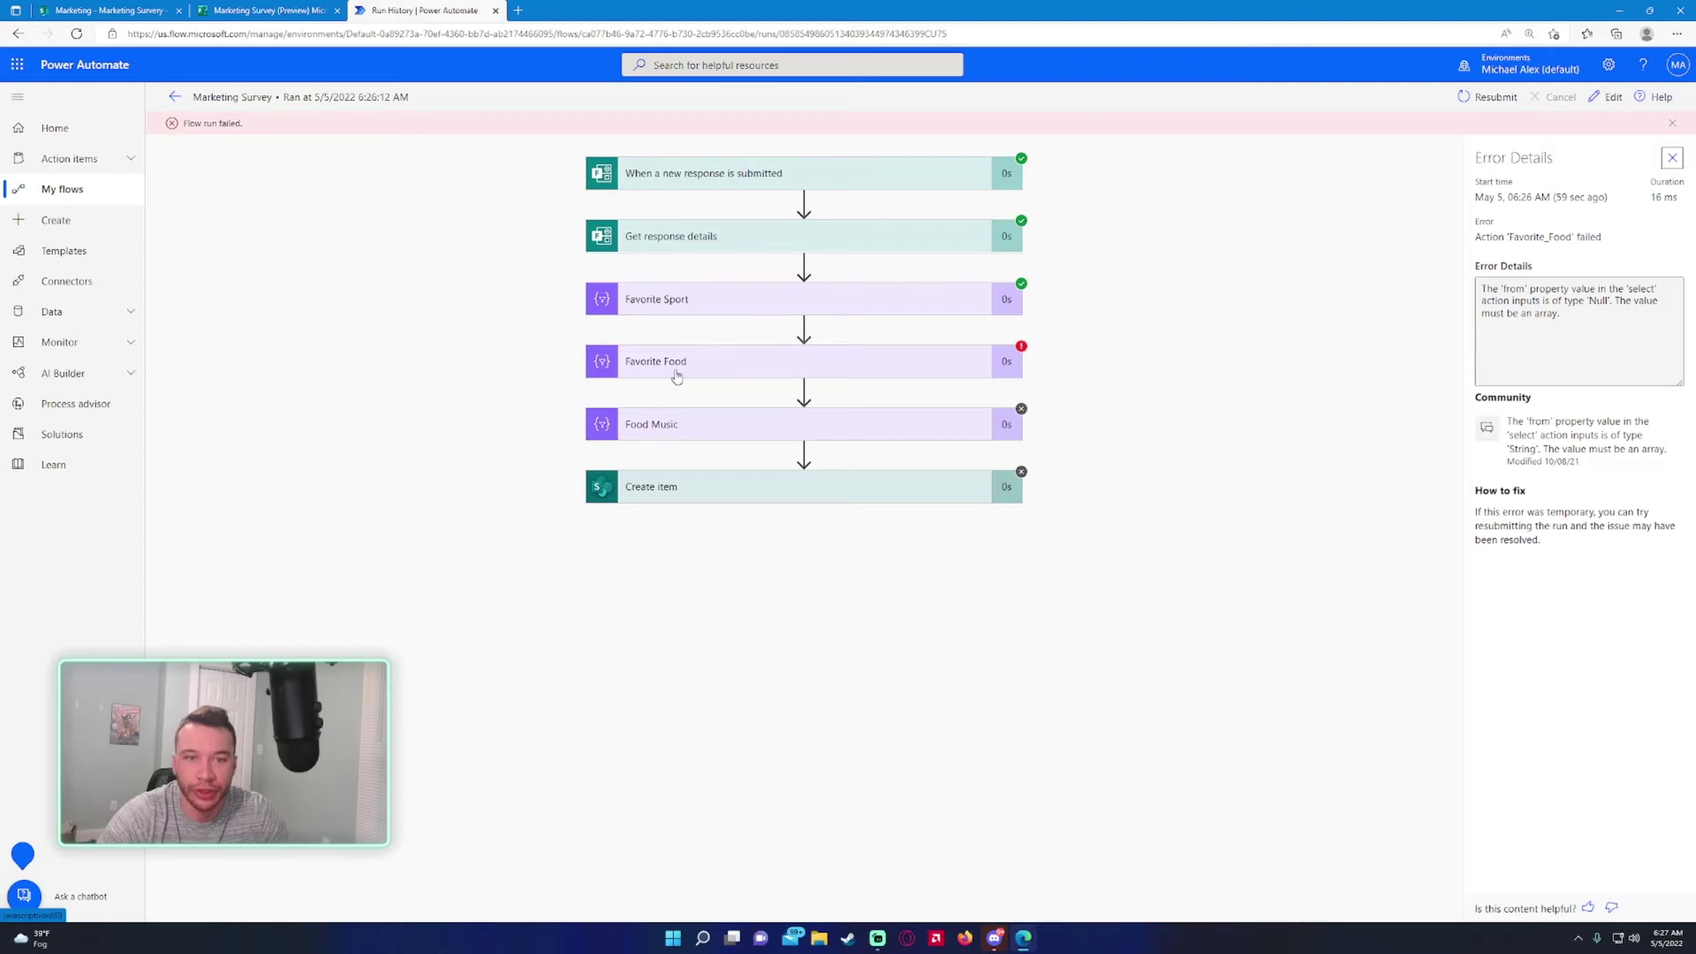
pyautogui.click(1486, 97)
pyautogui.click(911, 106)
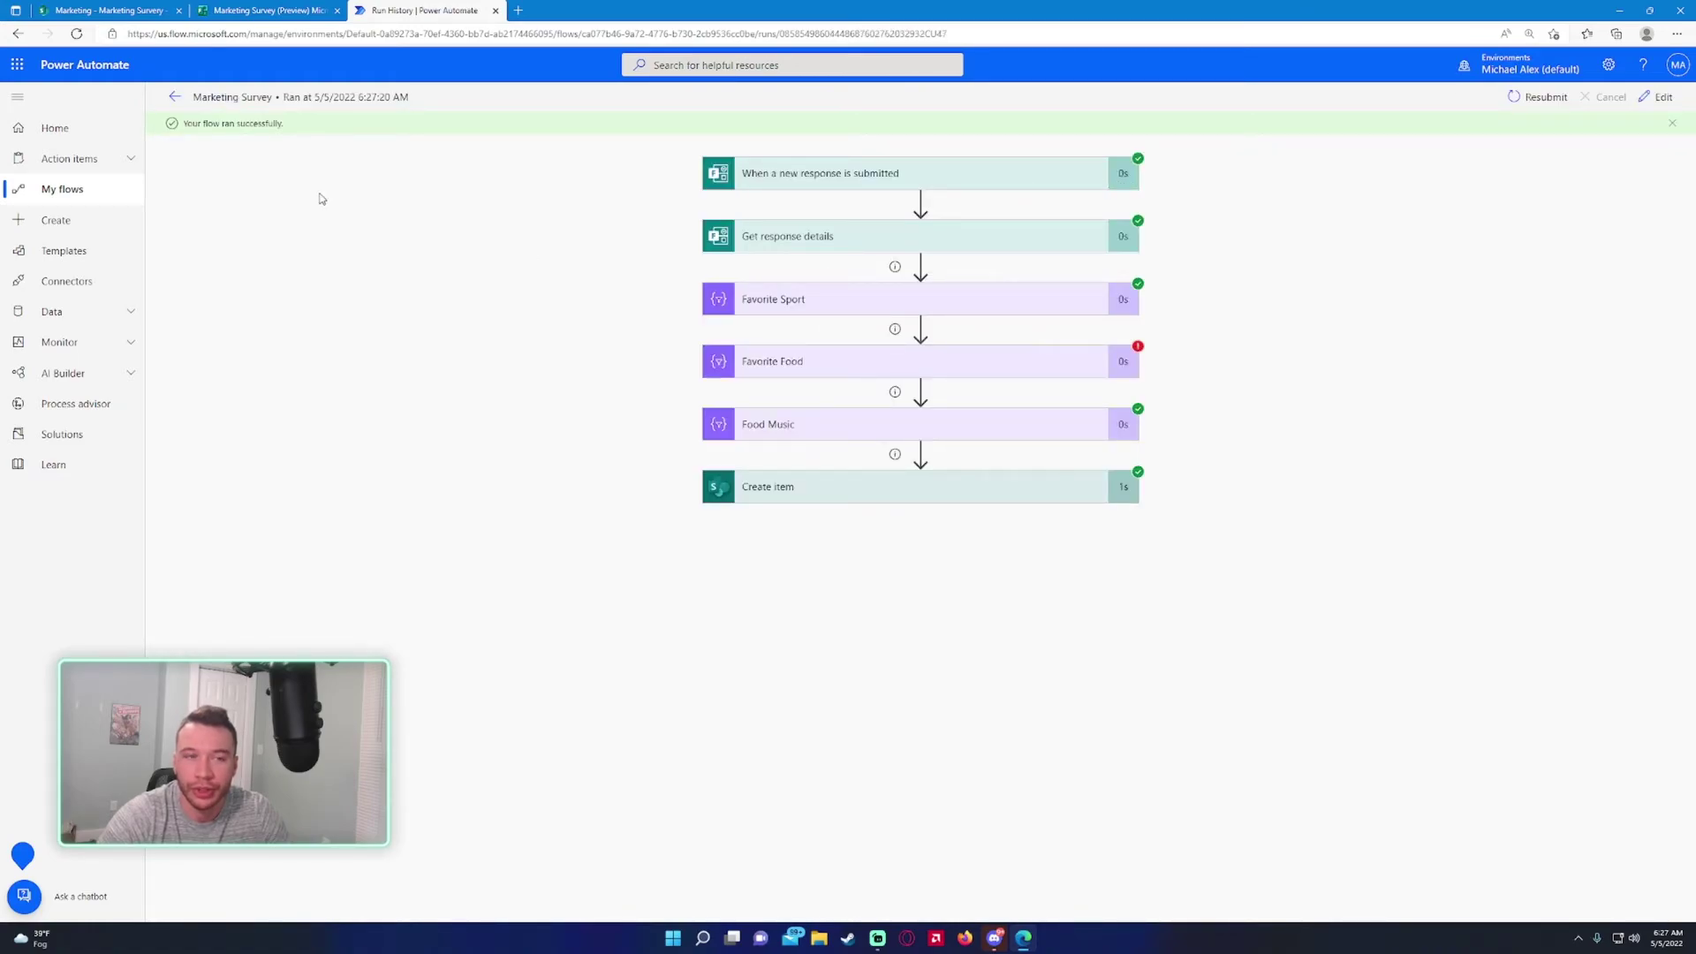
pyautogui.moveTo(192, 125); pyautogui.dragTo(371, 128)
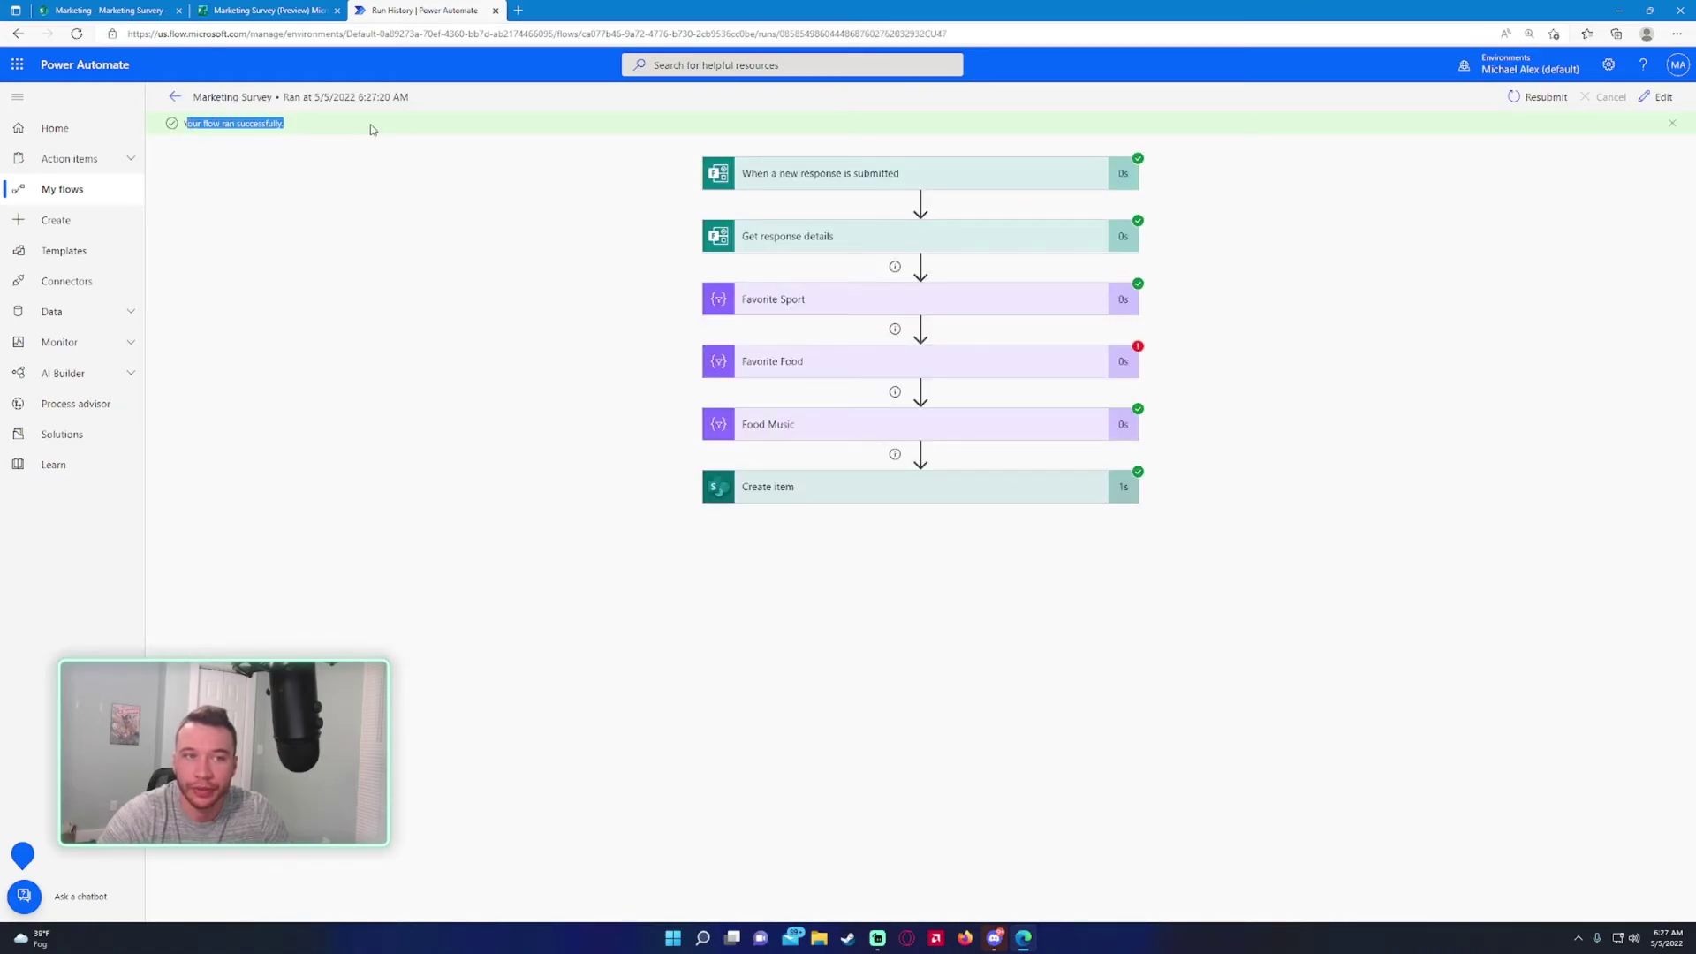
pyautogui.click(760, 368)
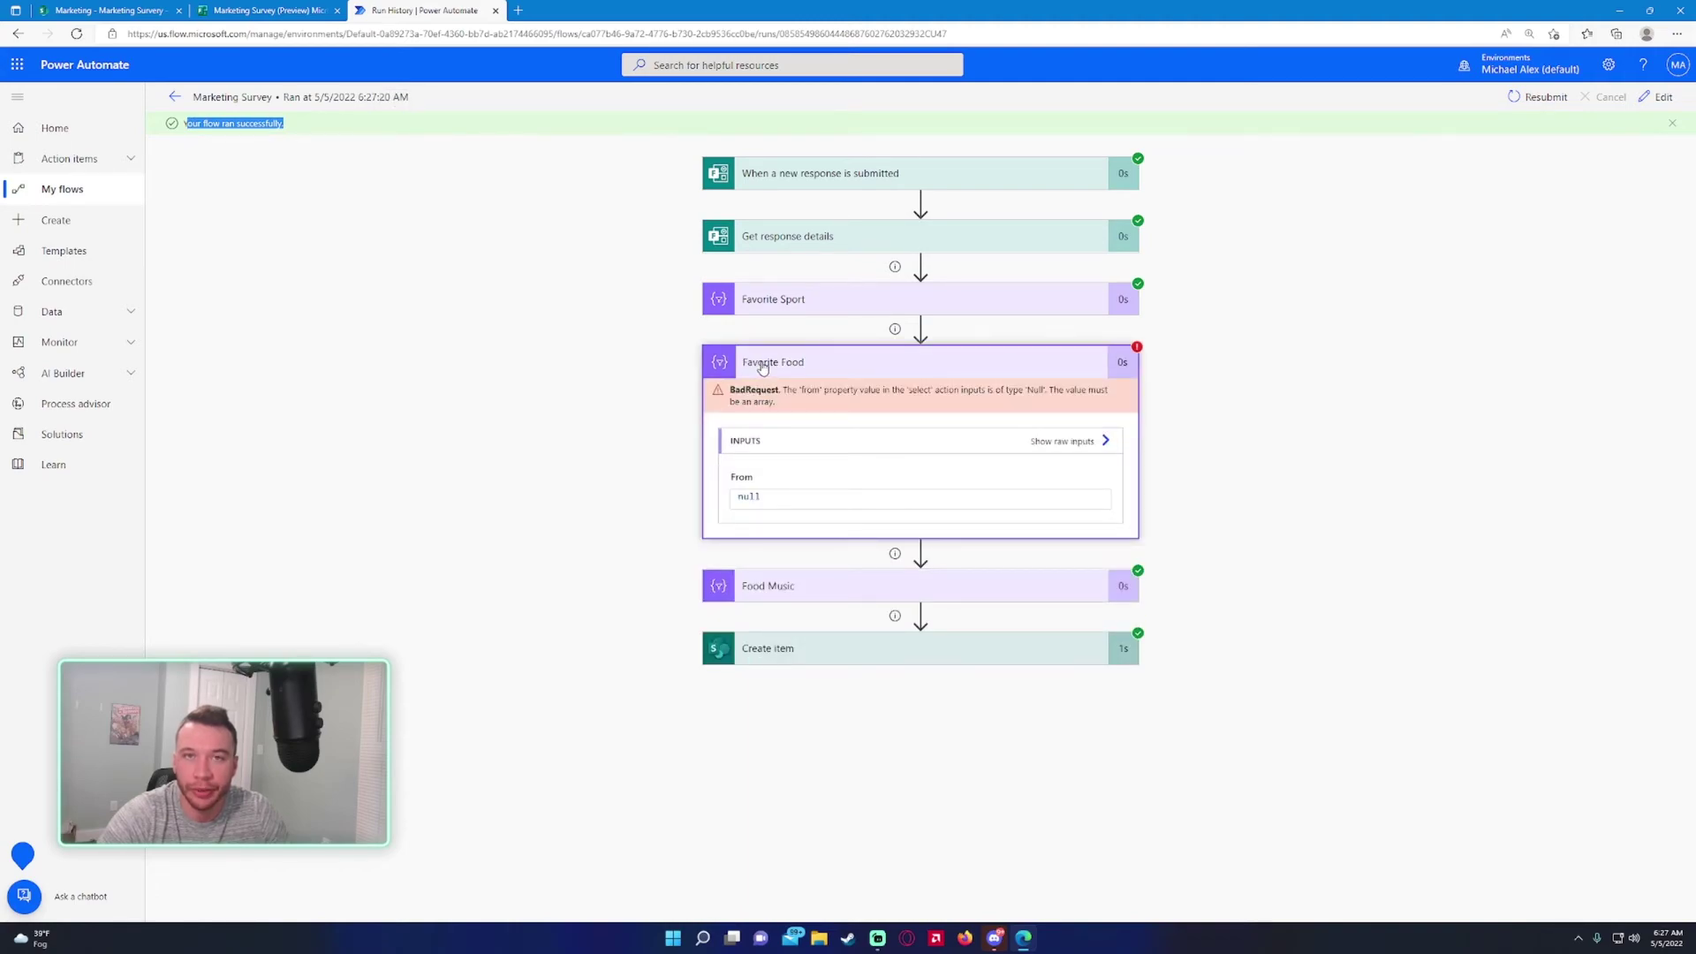
pyautogui.click(763, 368)
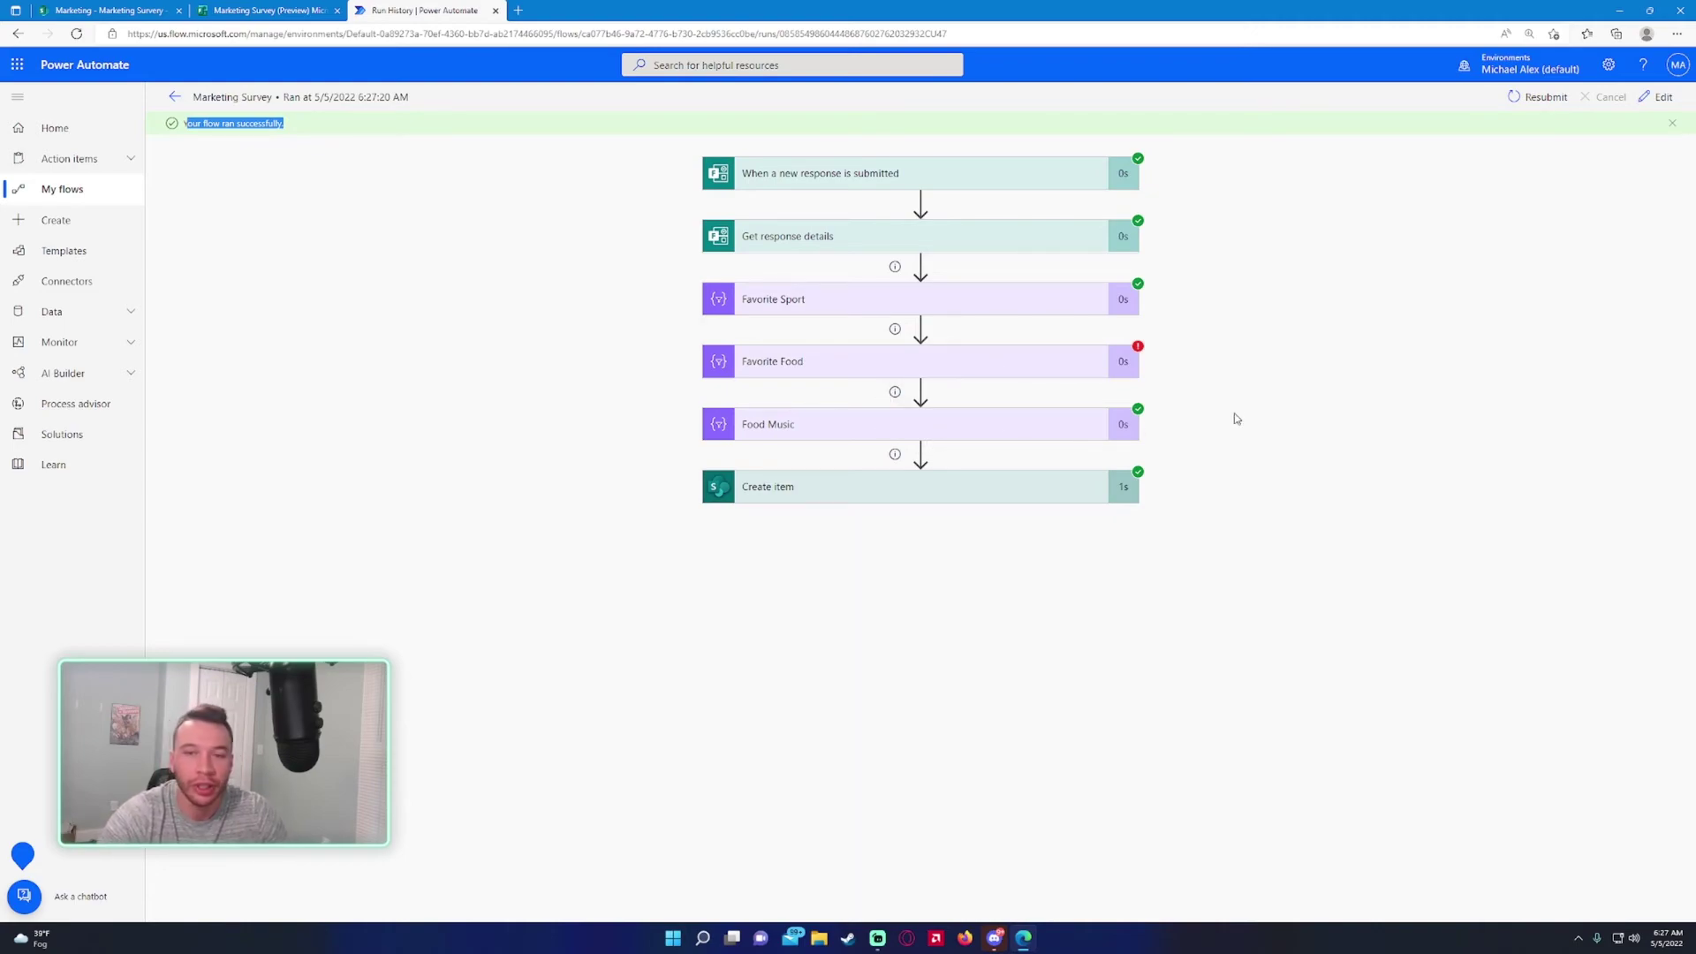
# Step: Reload the SharePoint list to show the fourth entry with Football, Baseball, Punk and Rock
pyautogui.click(135, 7)
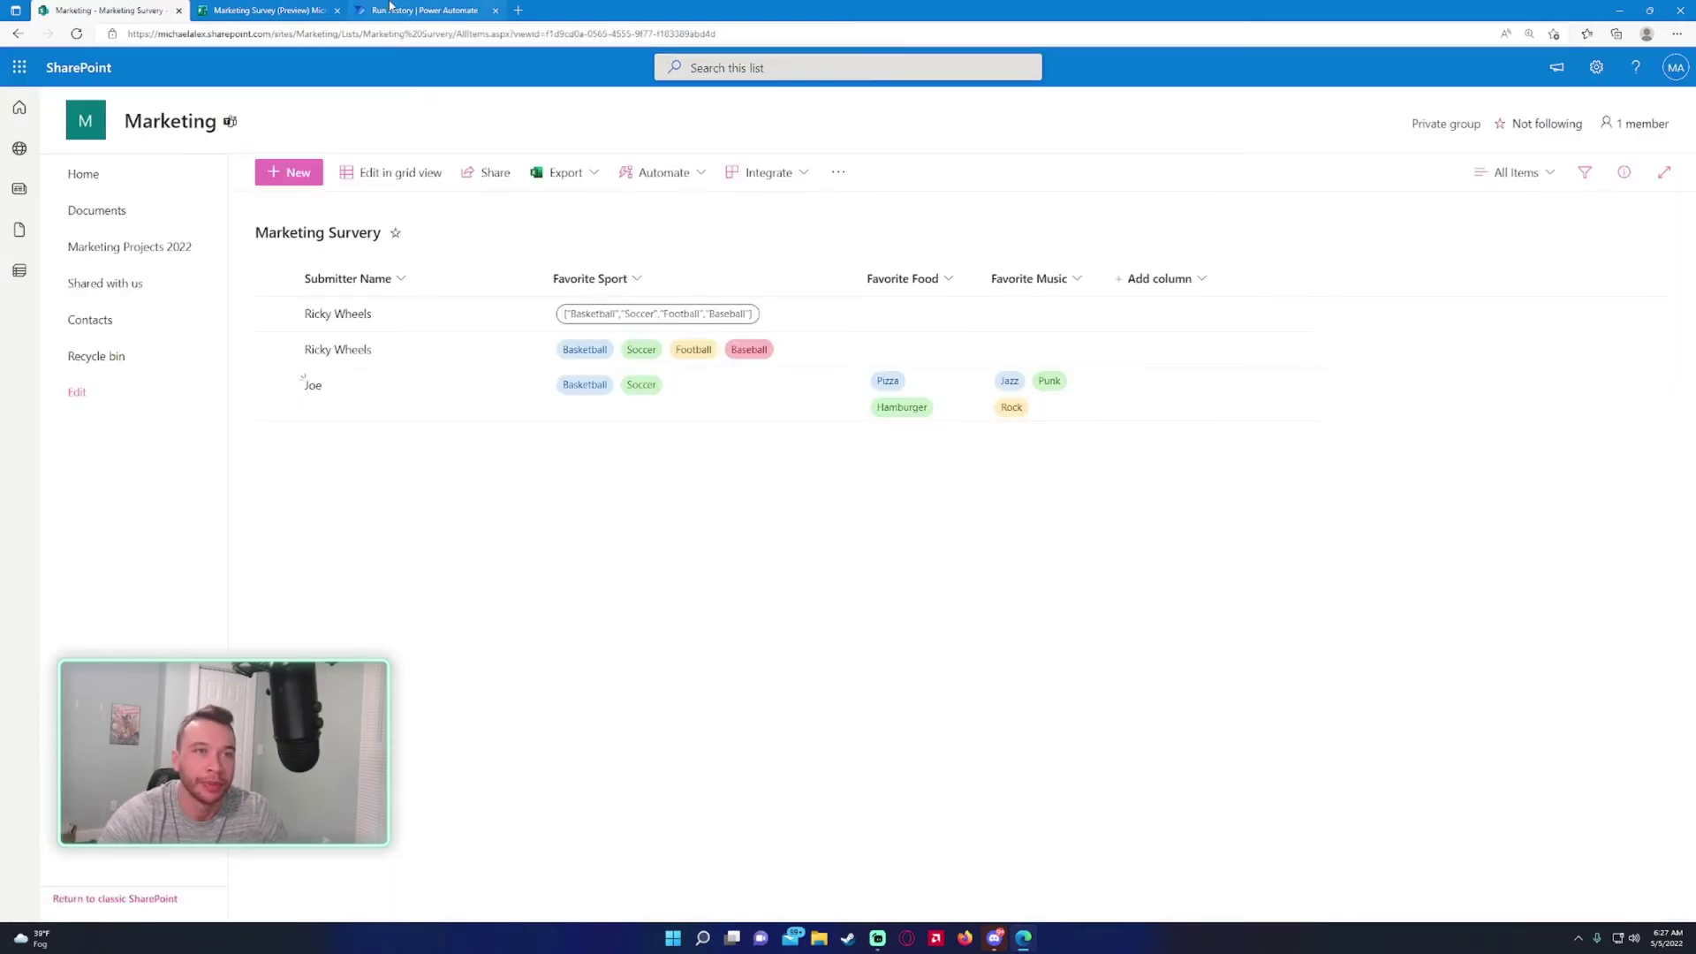
pyautogui.click(77, 33)
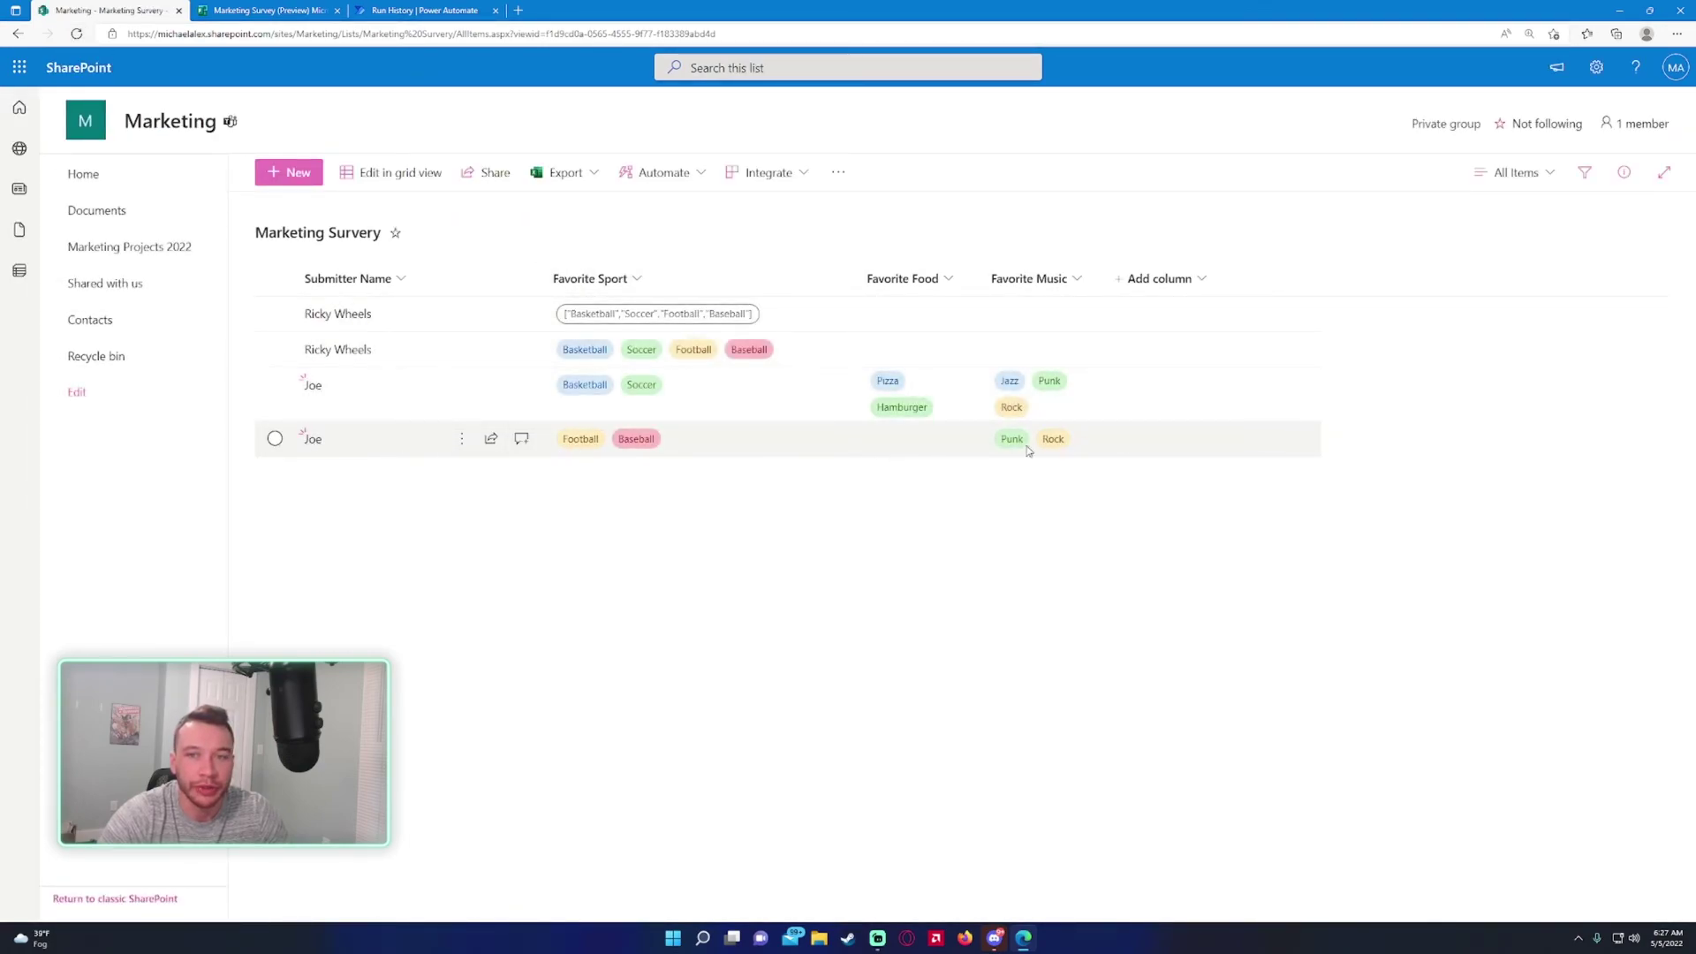
# Step: Start another form response and enter the submitter's name
pyautogui.click(265, 10)
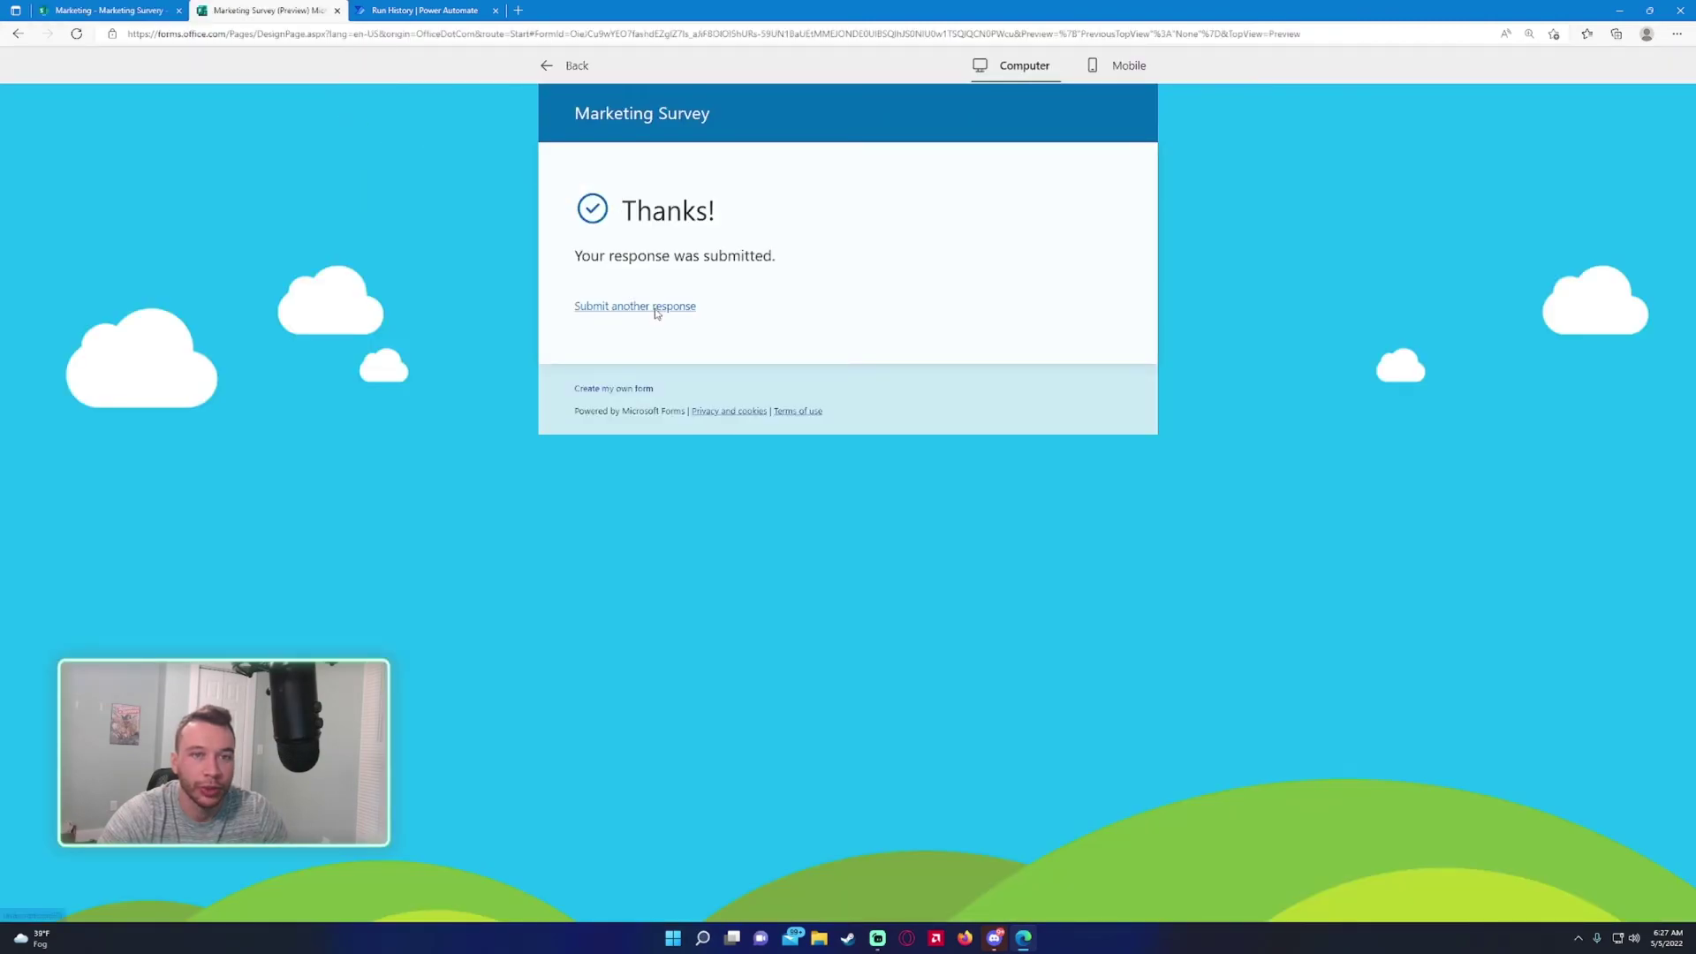
pyautogui.click(654, 306)
pyautogui.click(712, 330)
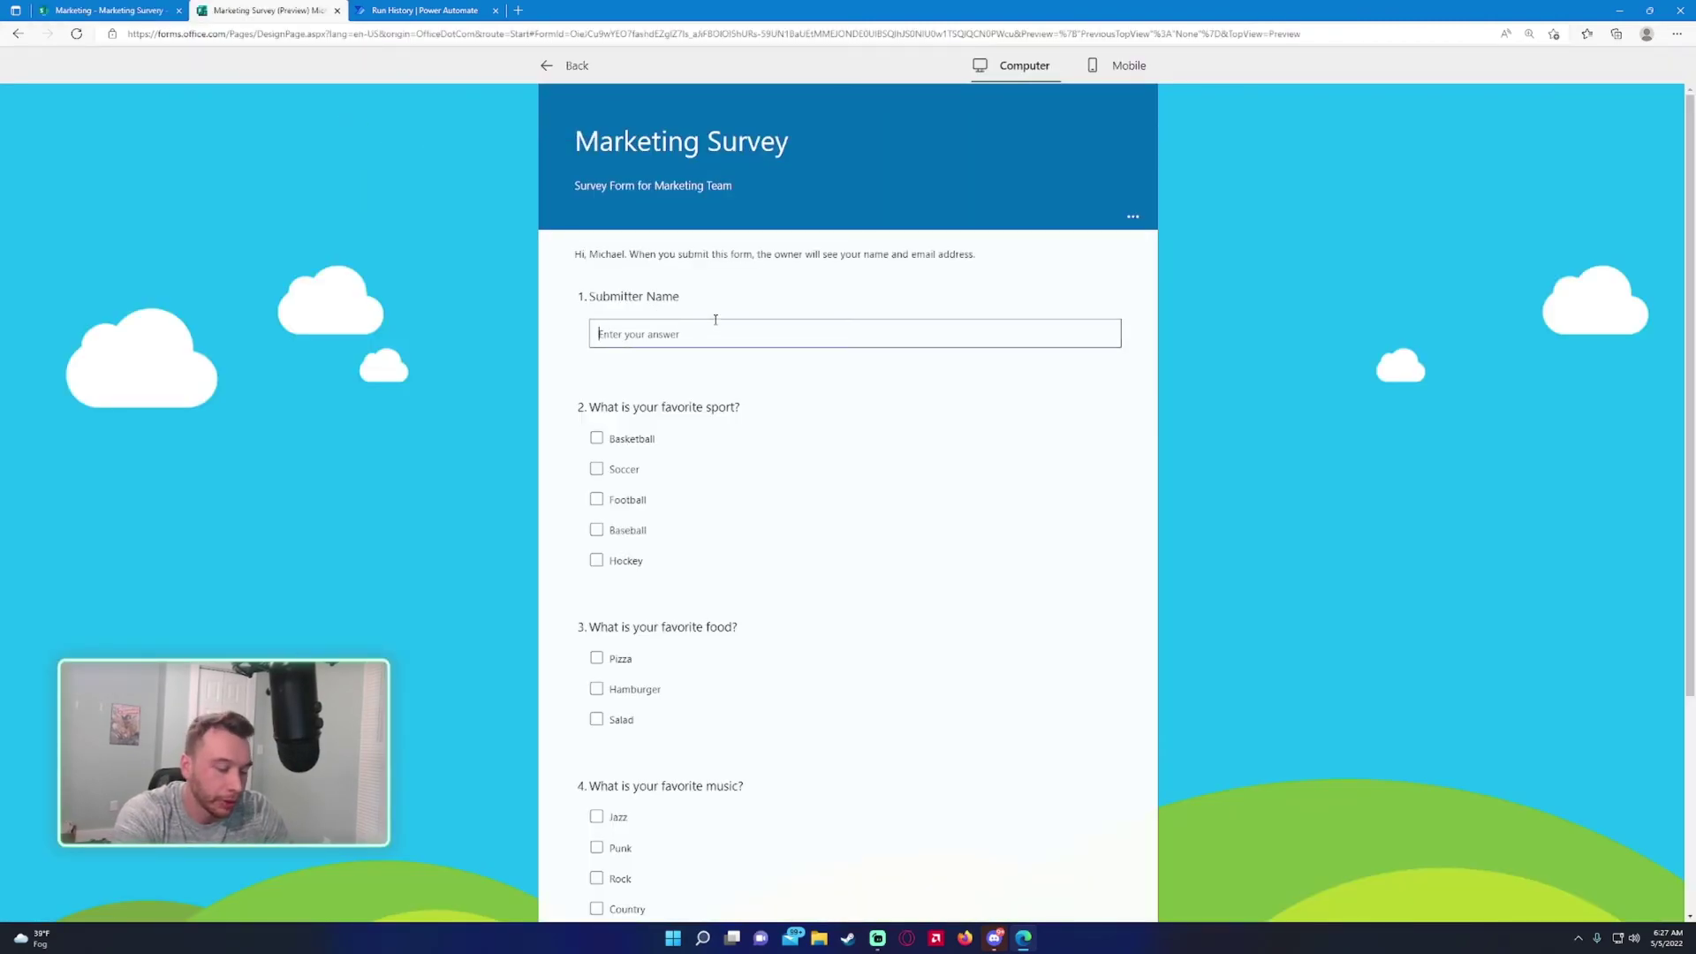
pyautogui.write('Mike')
pyautogui.press('Tab')
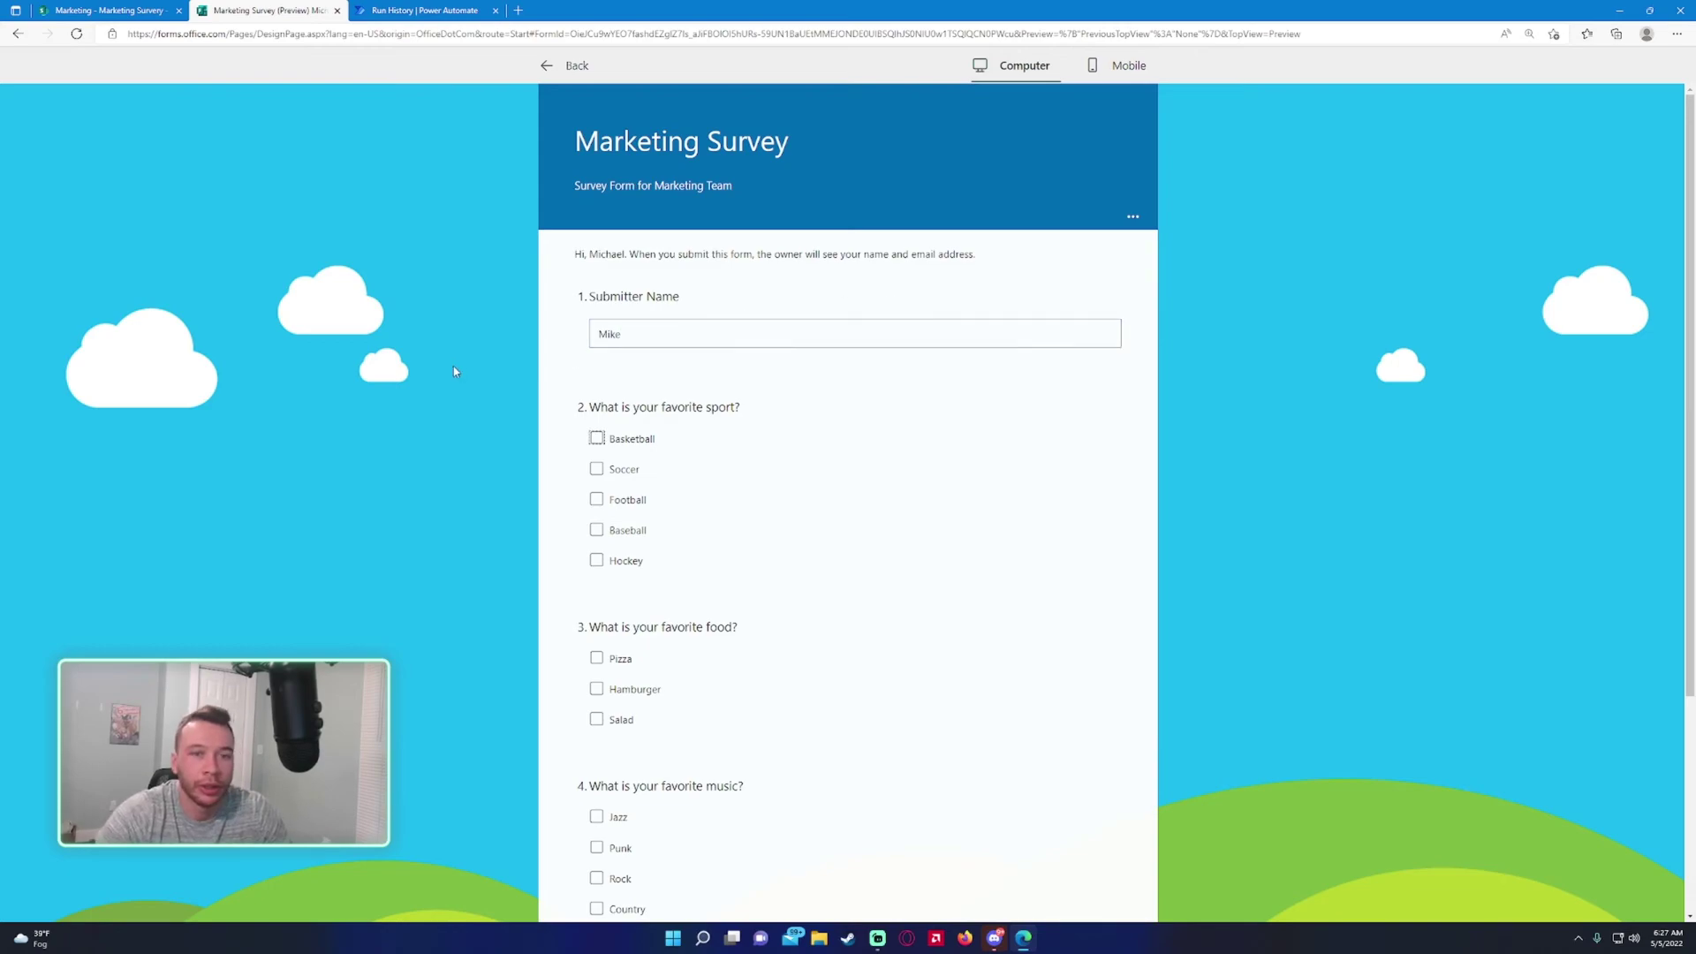
pyautogui.scroll(-3, 598, 341)
# Step: Tick only Jazz, Punk and Rock as favorite music and submit the response
pyautogui.click(610, 527)
pyautogui.click(601, 552)
pyautogui.click(599, 581)
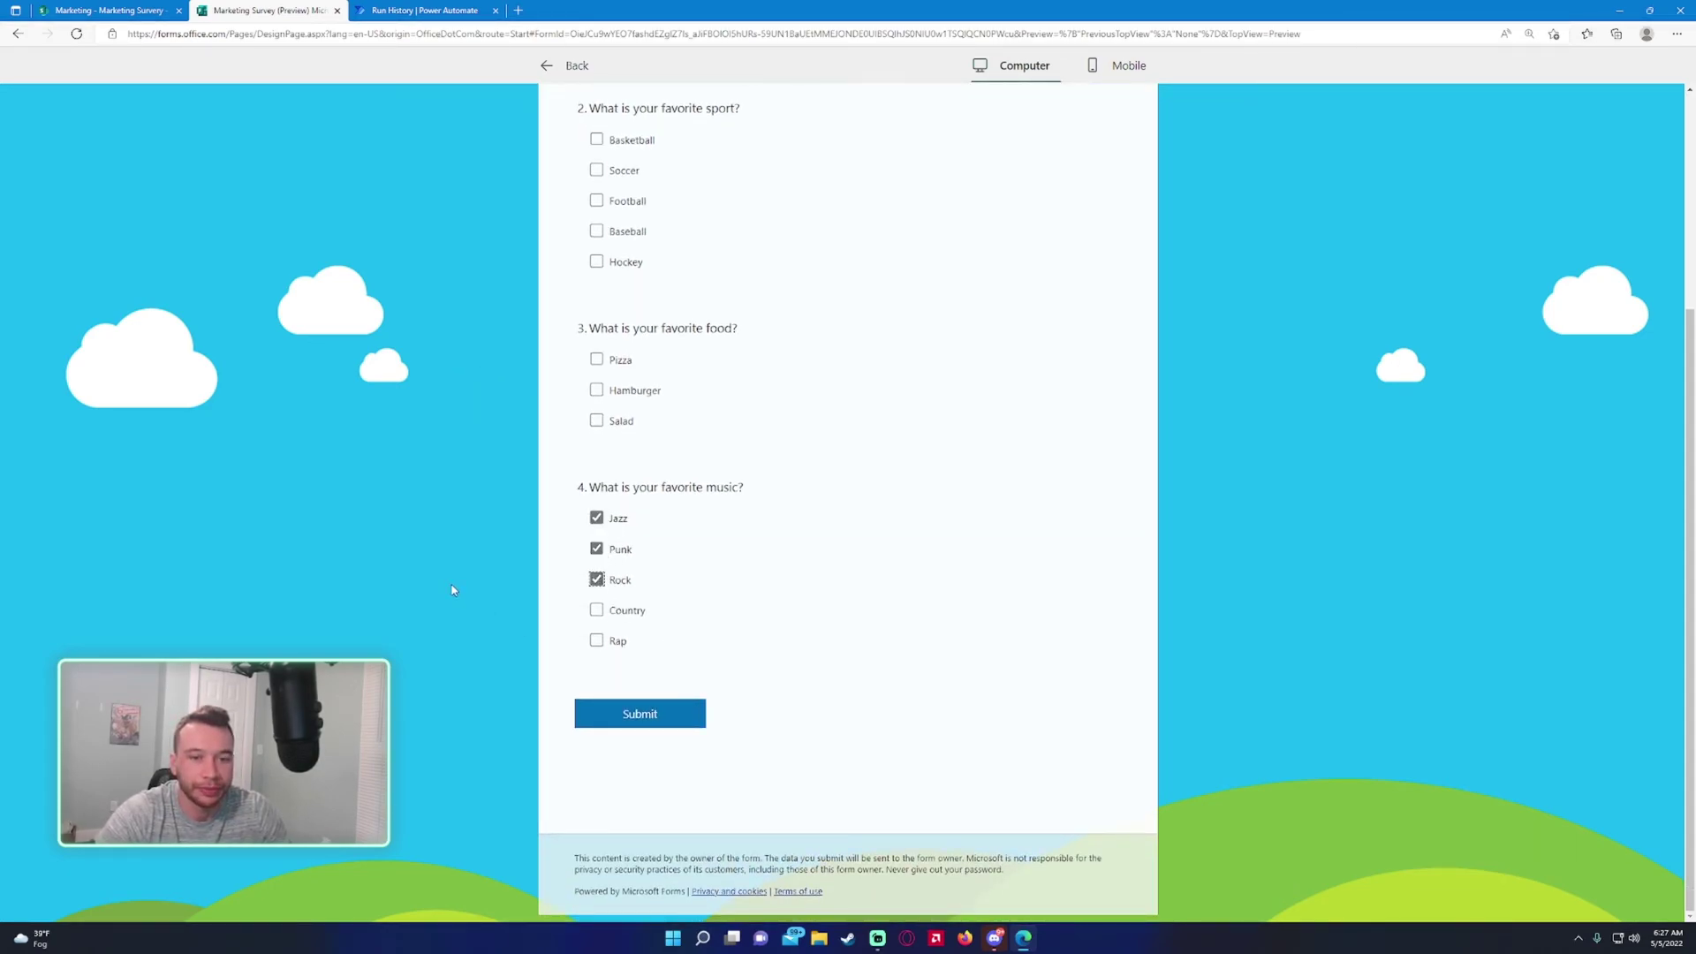
pyautogui.click(621, 720)
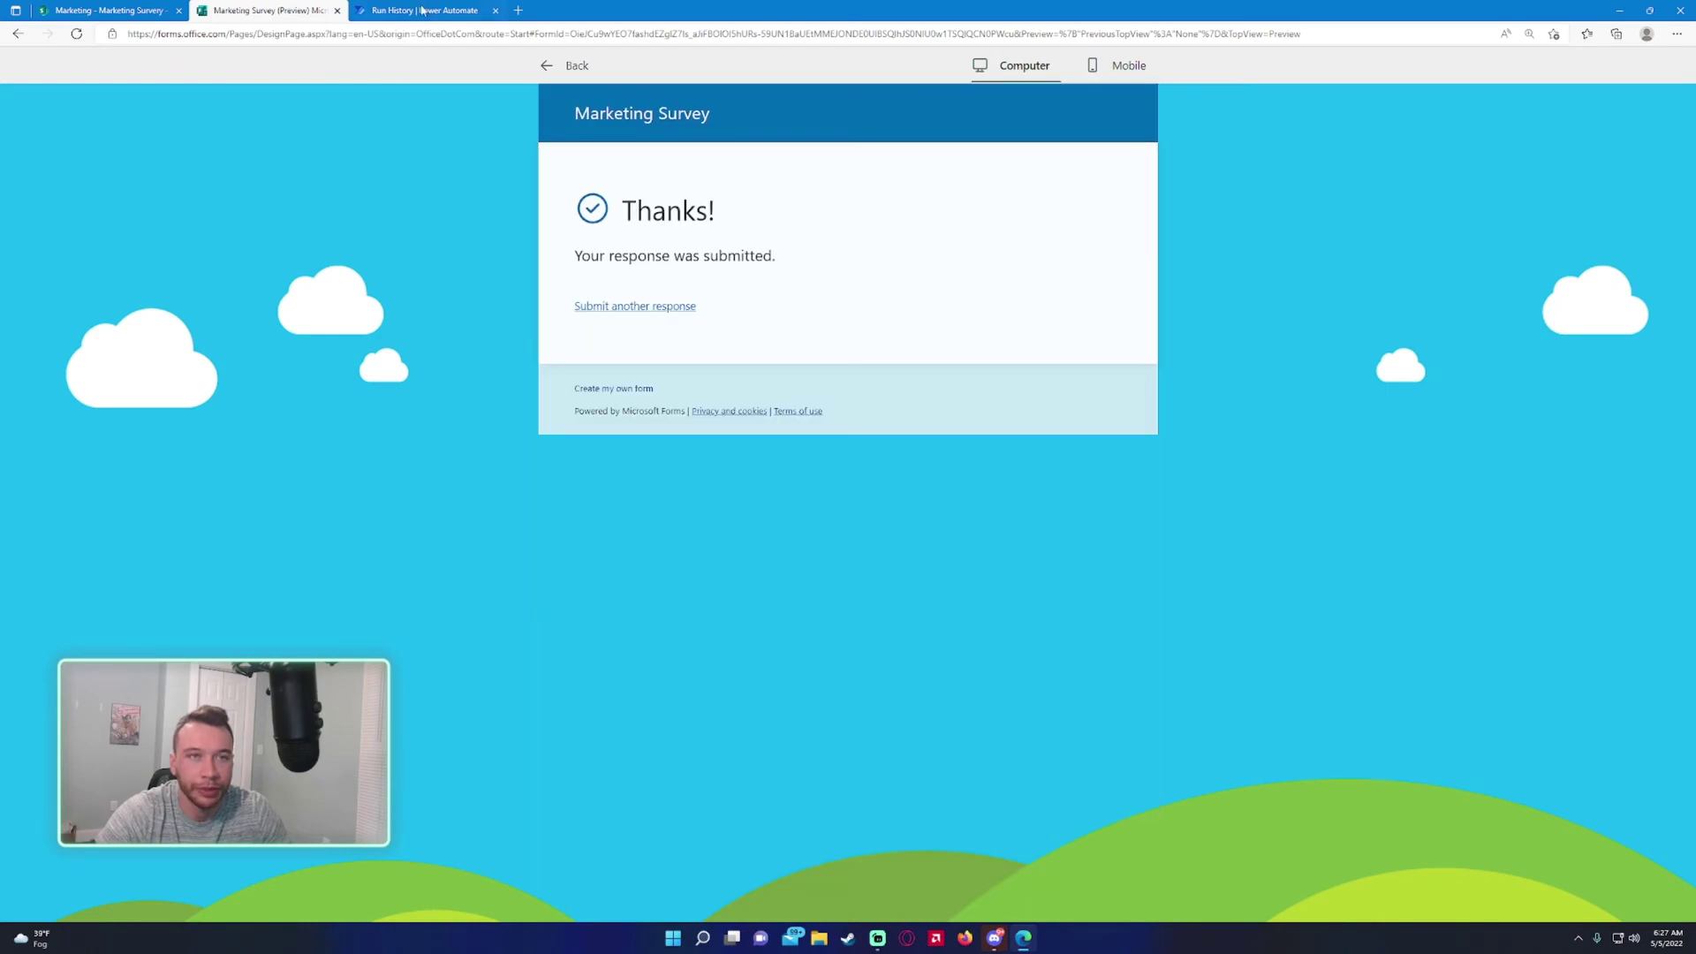
pyautogui.click(420, 9)
# Step: Reload the SharePoint list to show the fifth entry with only Jazz, Punk and Rock
pyautogui.click(174, 96)
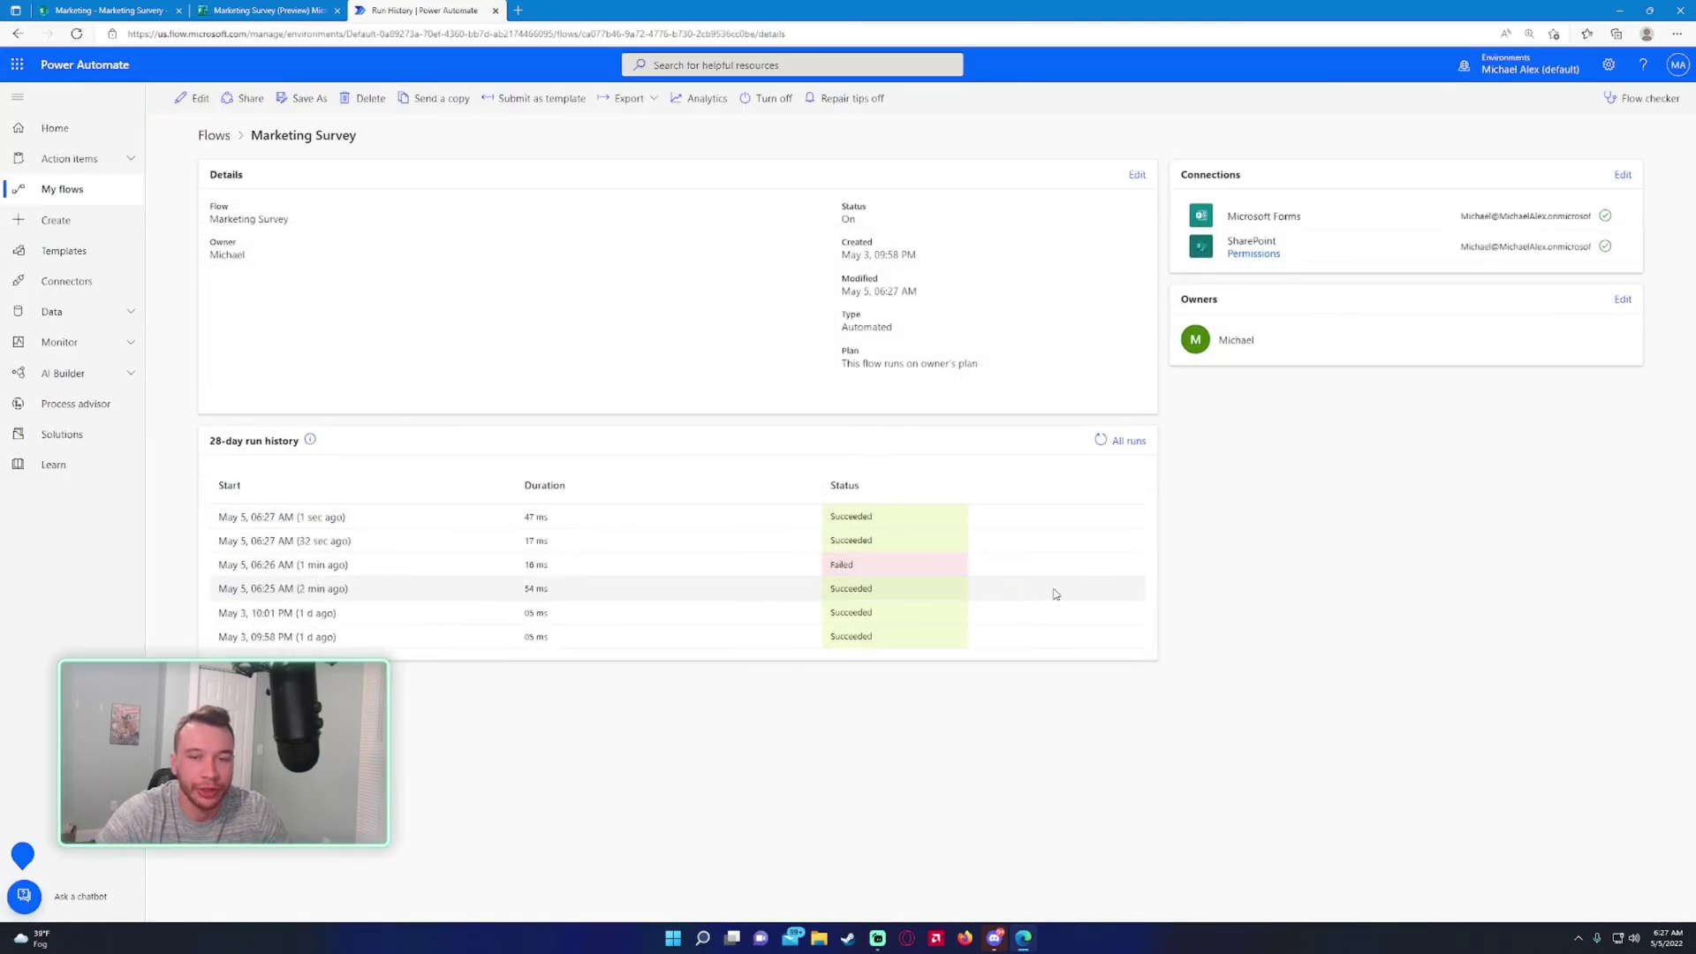
pyautogui.click(111, 9)
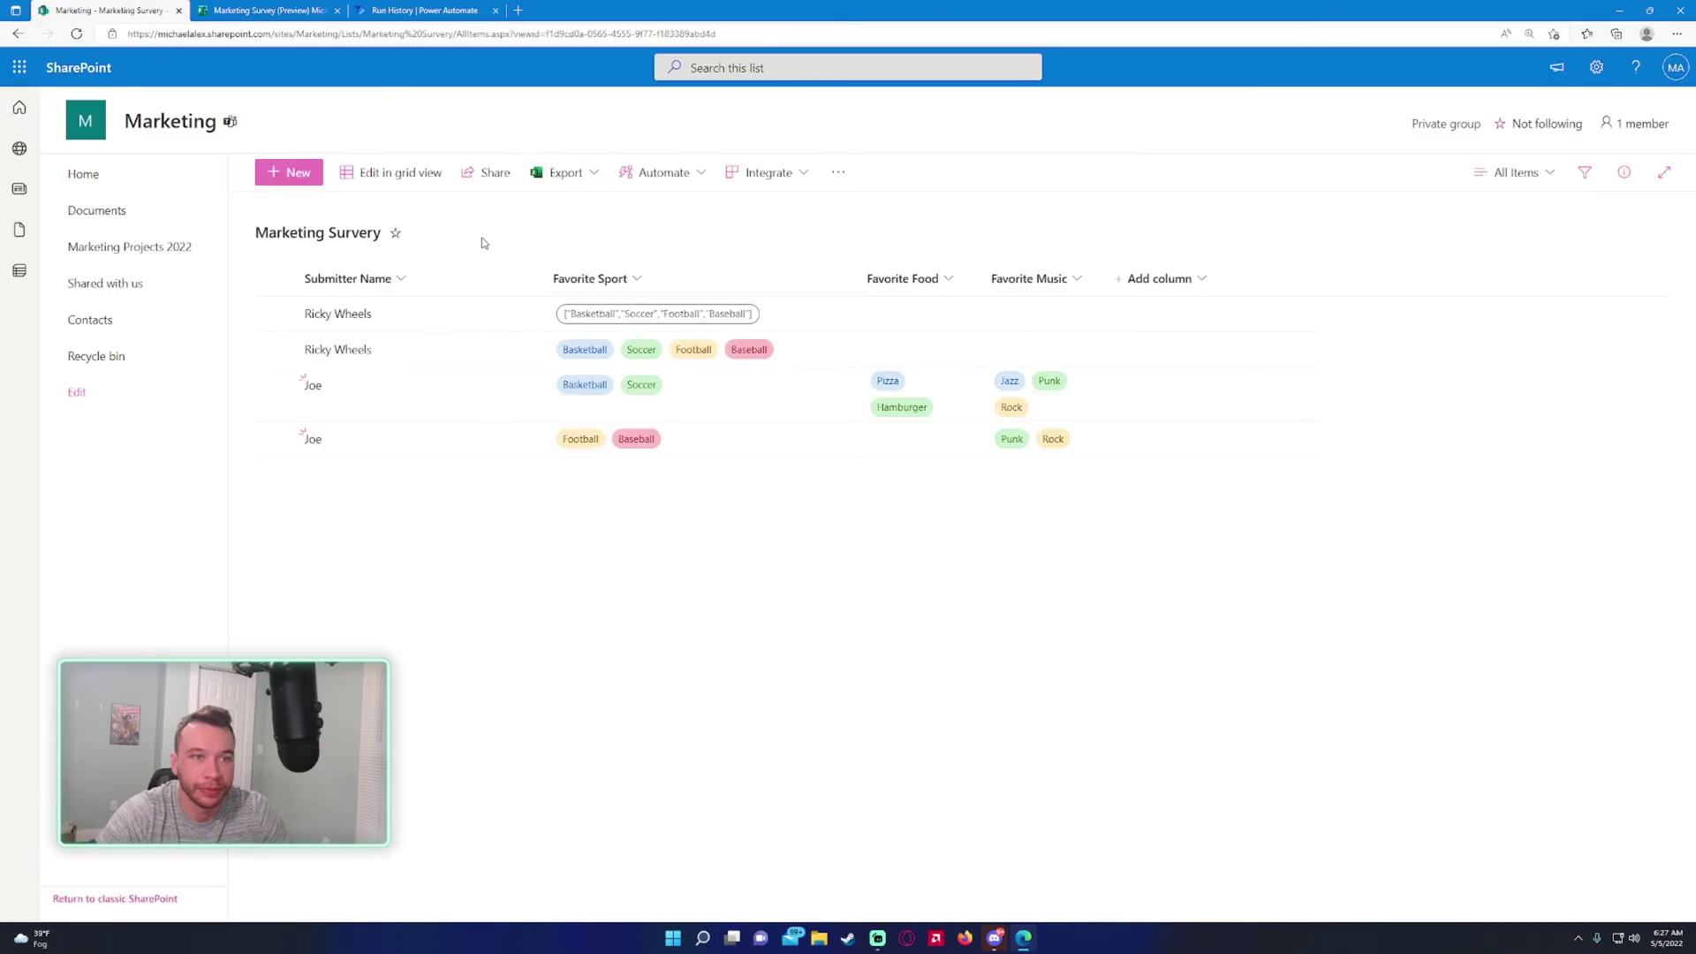
pyautogui.click(77, 34)
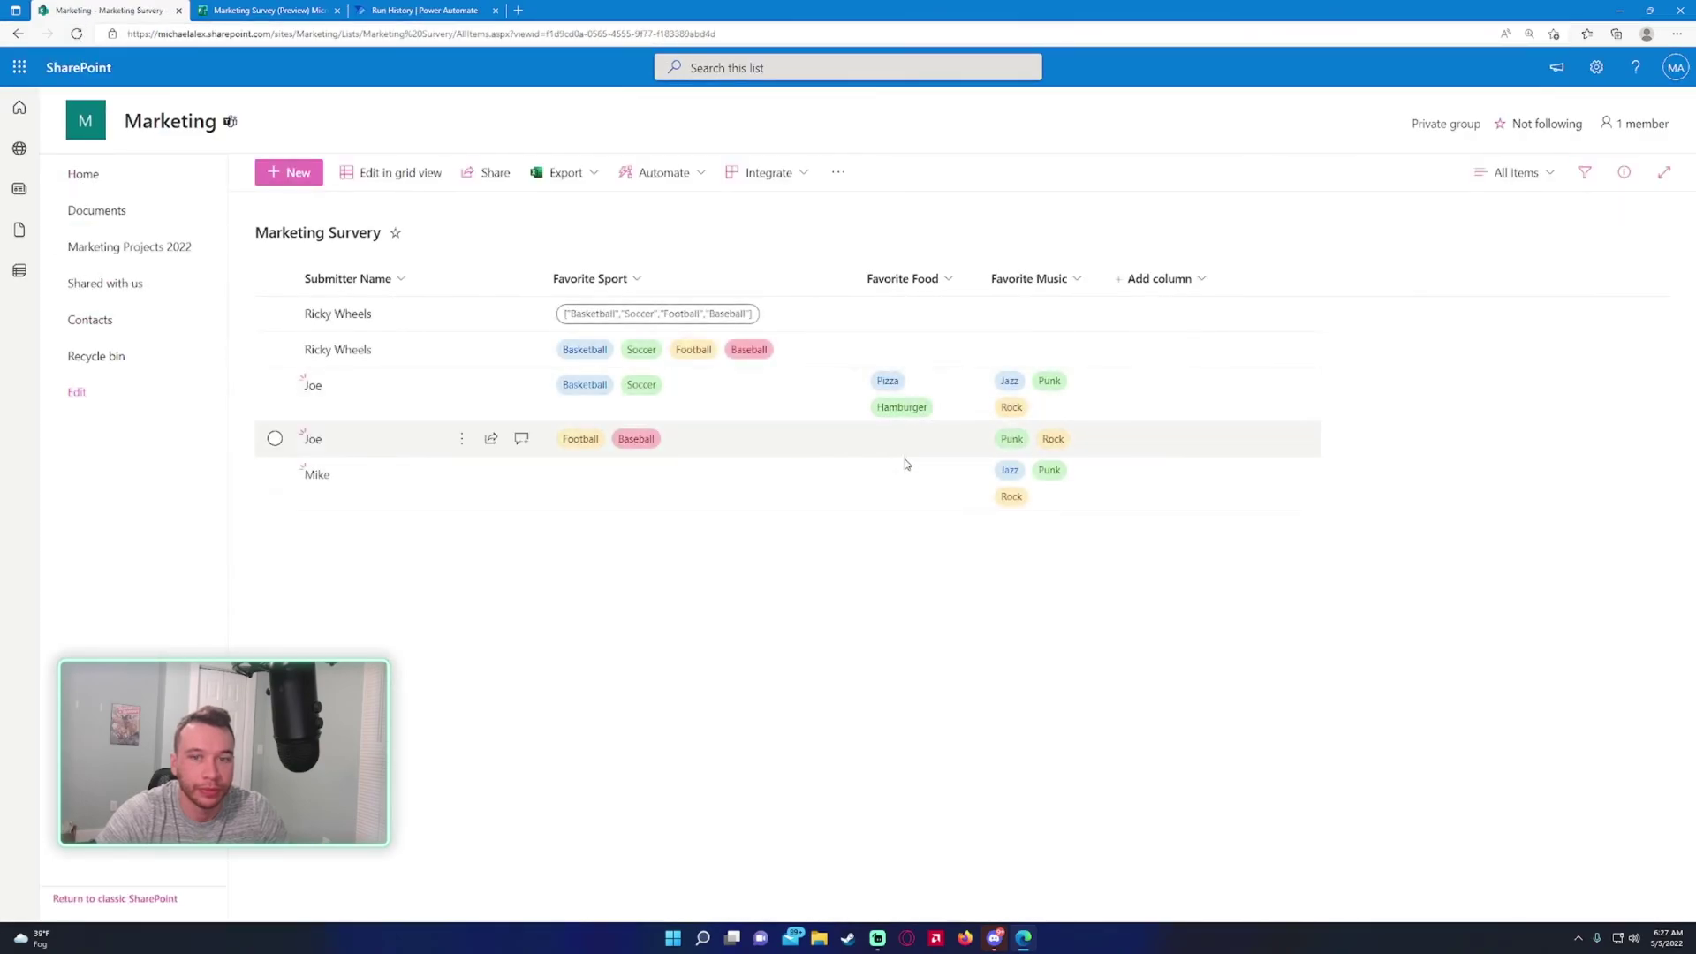